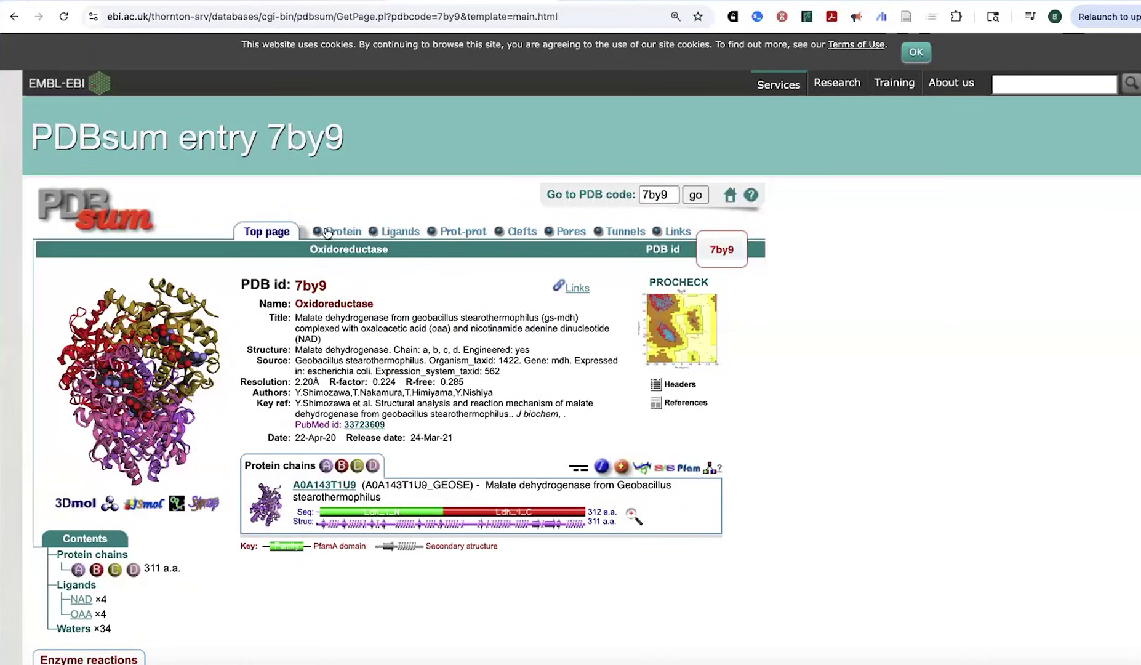
# Look over the chain secondary-structure summary and the NAD ligand interactions page
pyautogui.click(355, 229)
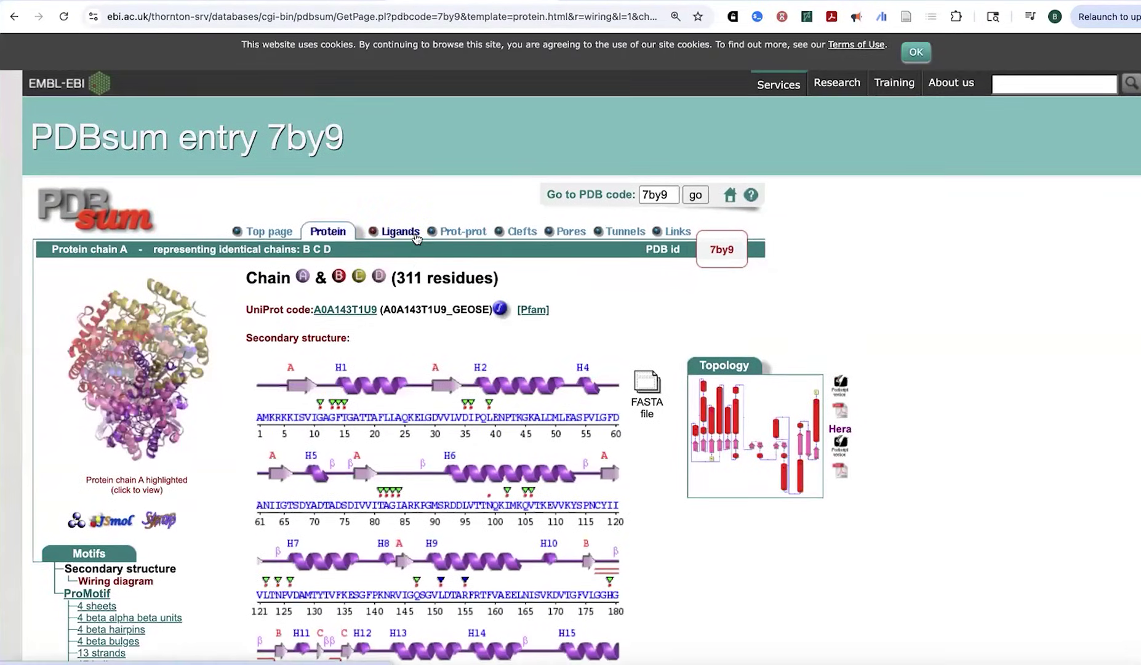
pyautogui.click(415, 238)
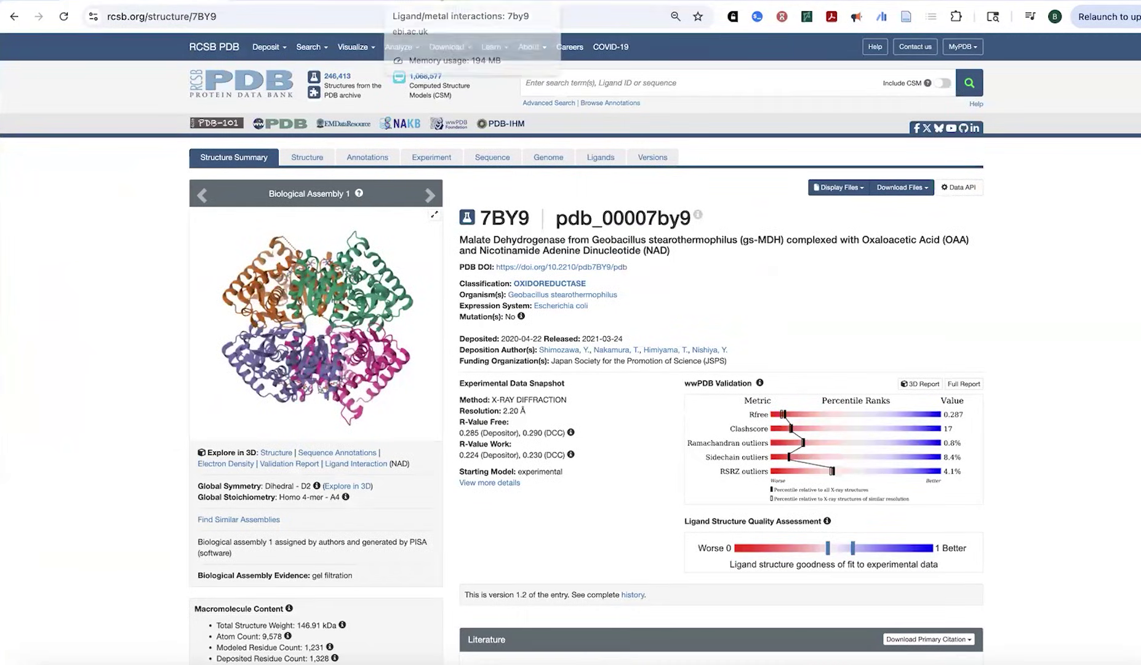
pyautogui.click(431, 2)
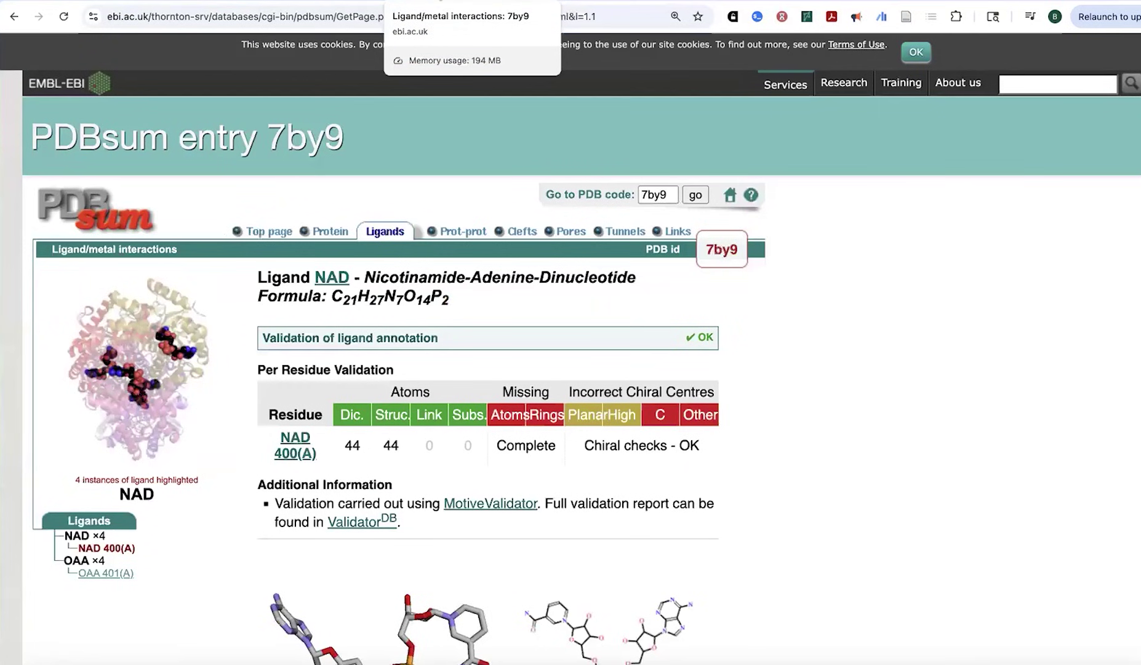
pyautogui.scroll(-5, 471, 477)
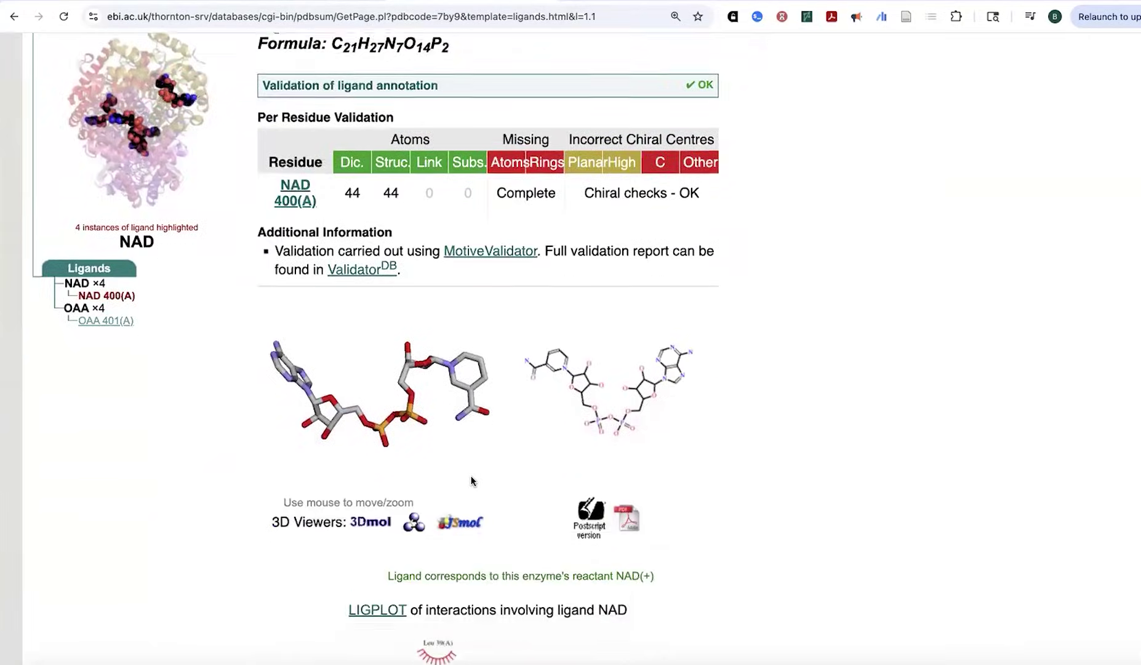
pyautogui.scroll(5, 471, 431)
pyautogui.scroll(-15, 422, 249)
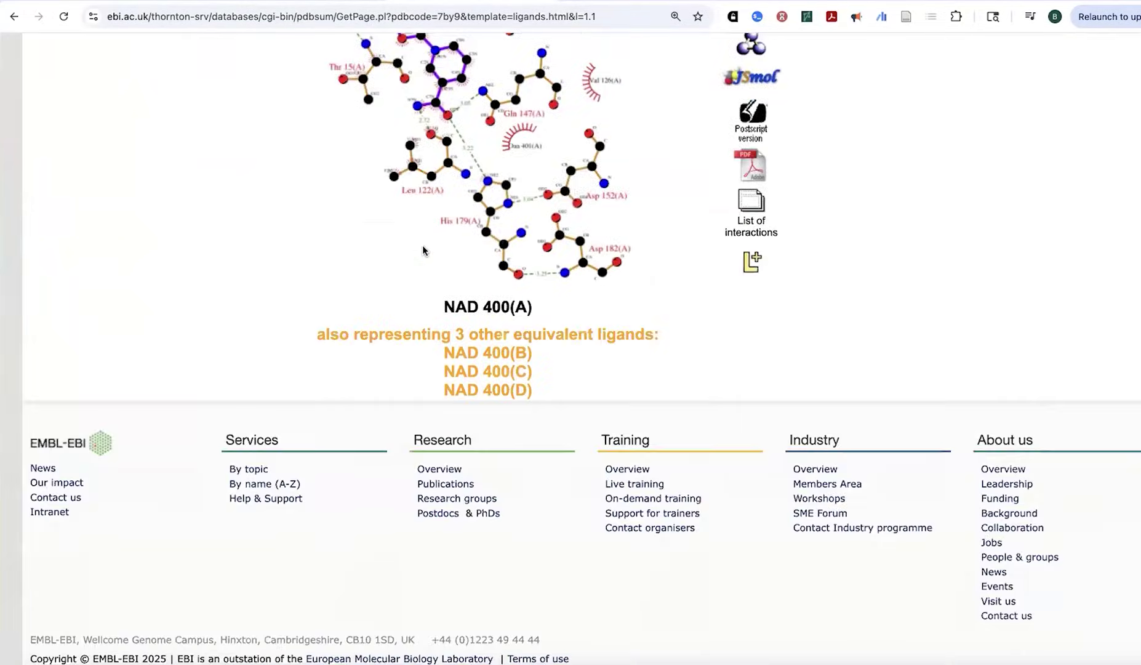
pyautogui.scroll(10, 423, 248)
pyautogui.scroll(6, 431, 185)
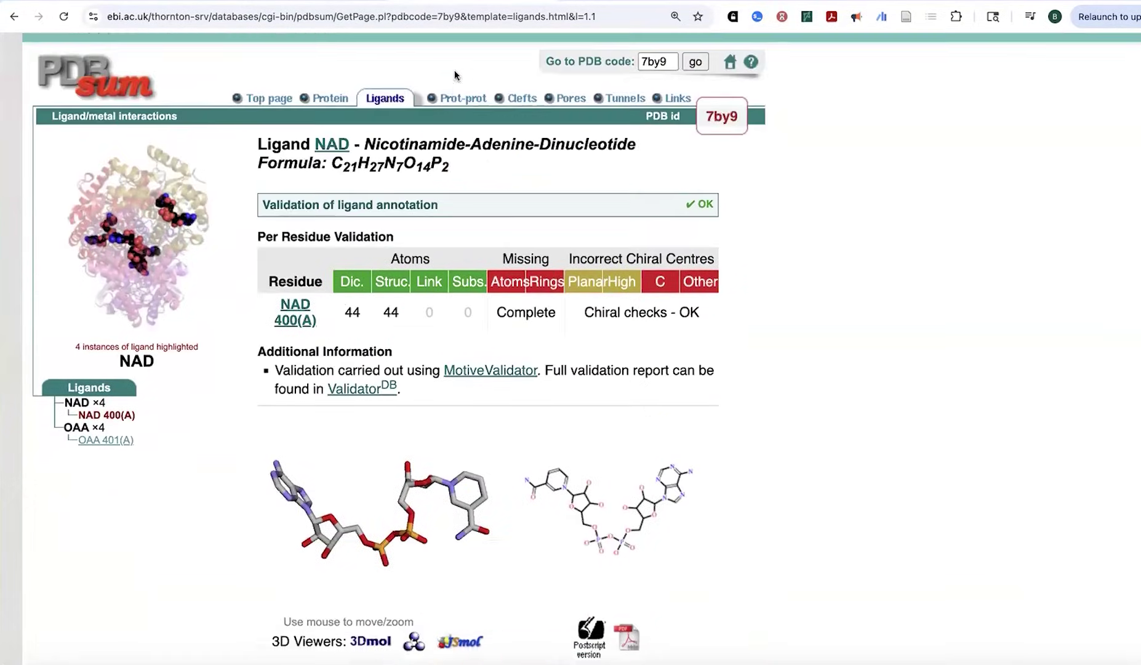
# View 7by9's protein–protein interface summary, then its cleft, pore and tunnel analyses
pyautogui.click(448, 112)
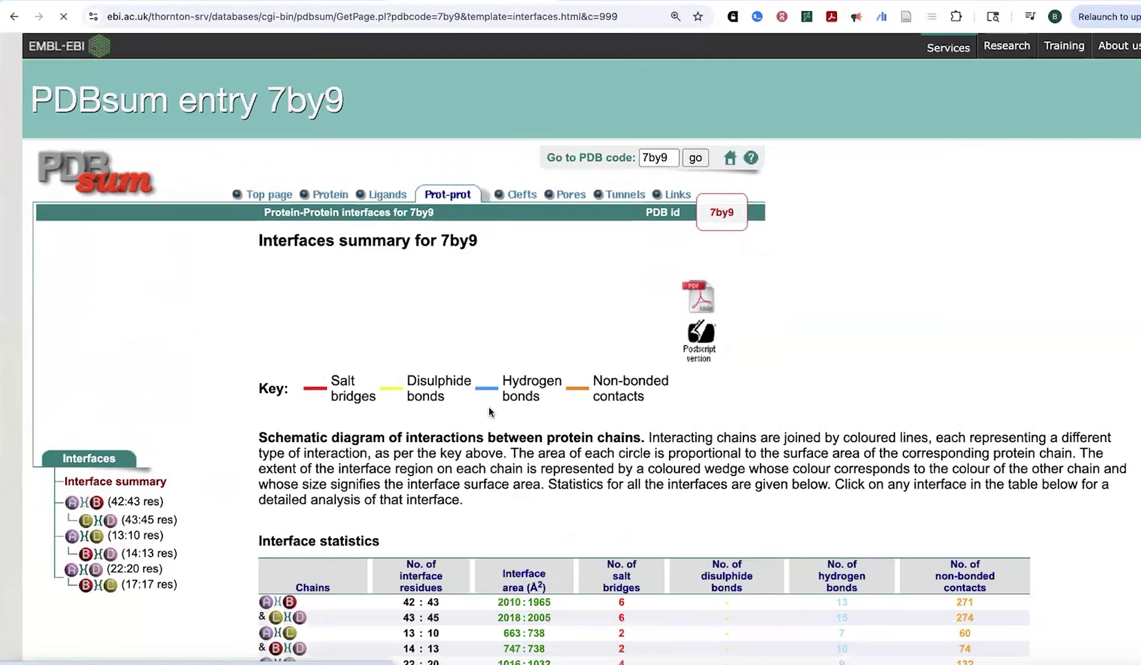
pyautogui.scroll(-2, 489, 411)
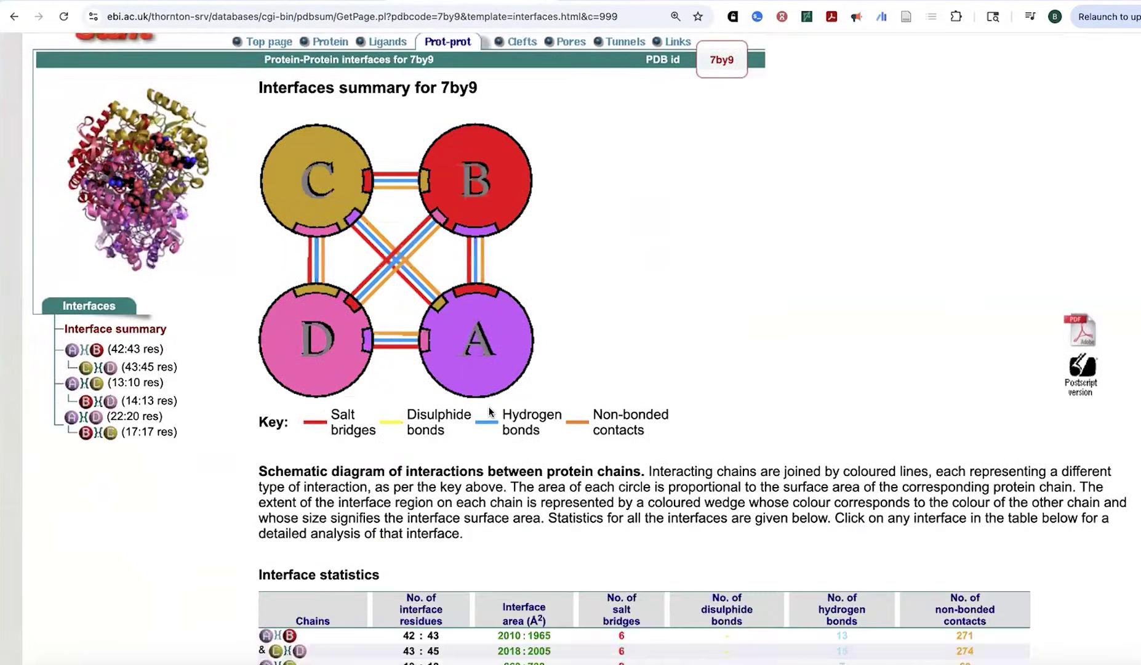
pyautogui.scroll(3, 490, 411)
pyautogui.click(519, 231)
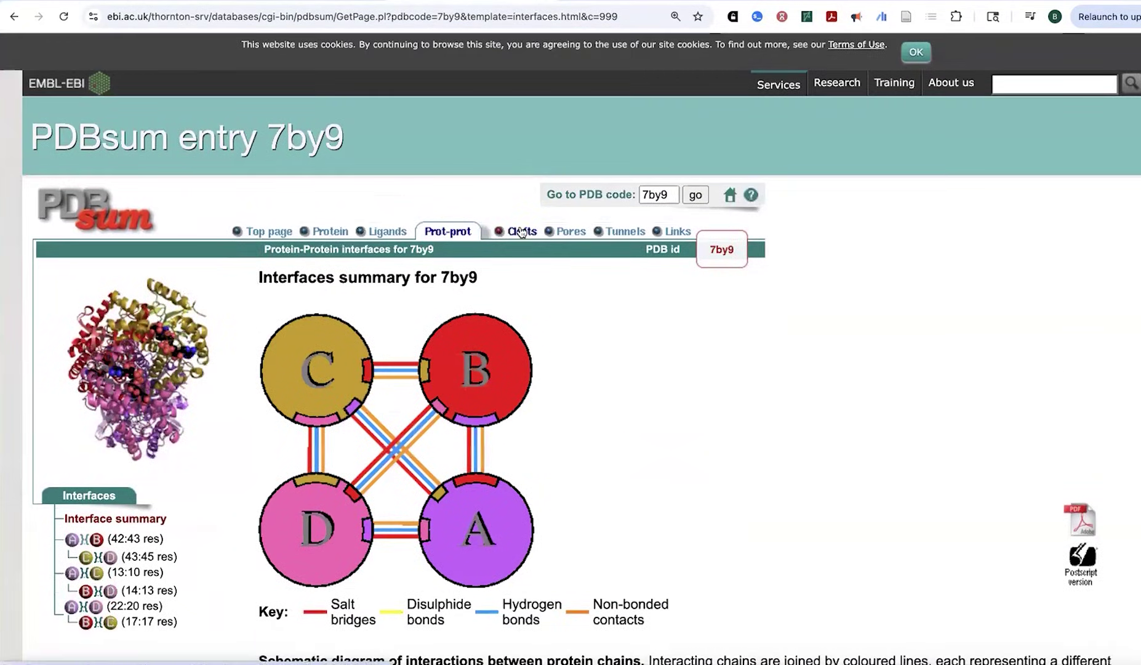
pyautogui.click(575, 229)
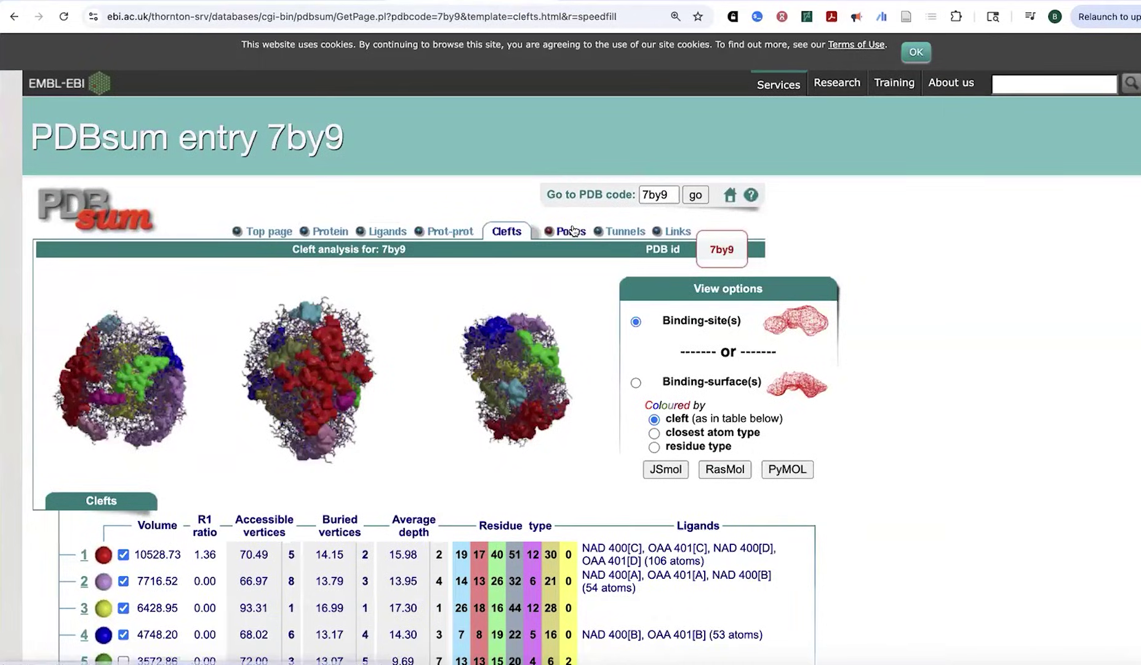
pyautogui.click(623, 232)
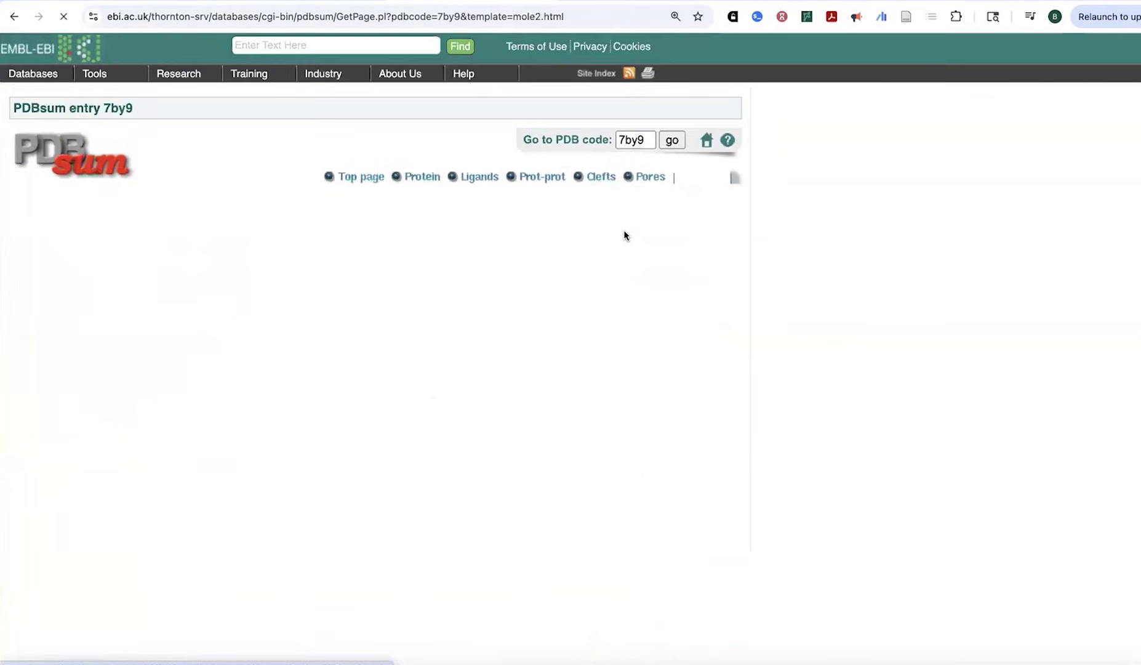
# Return to the main entry summary, glance at the PDBsum home tab, then back to RCSB 7BY9
pyautogui.click(319, 231)
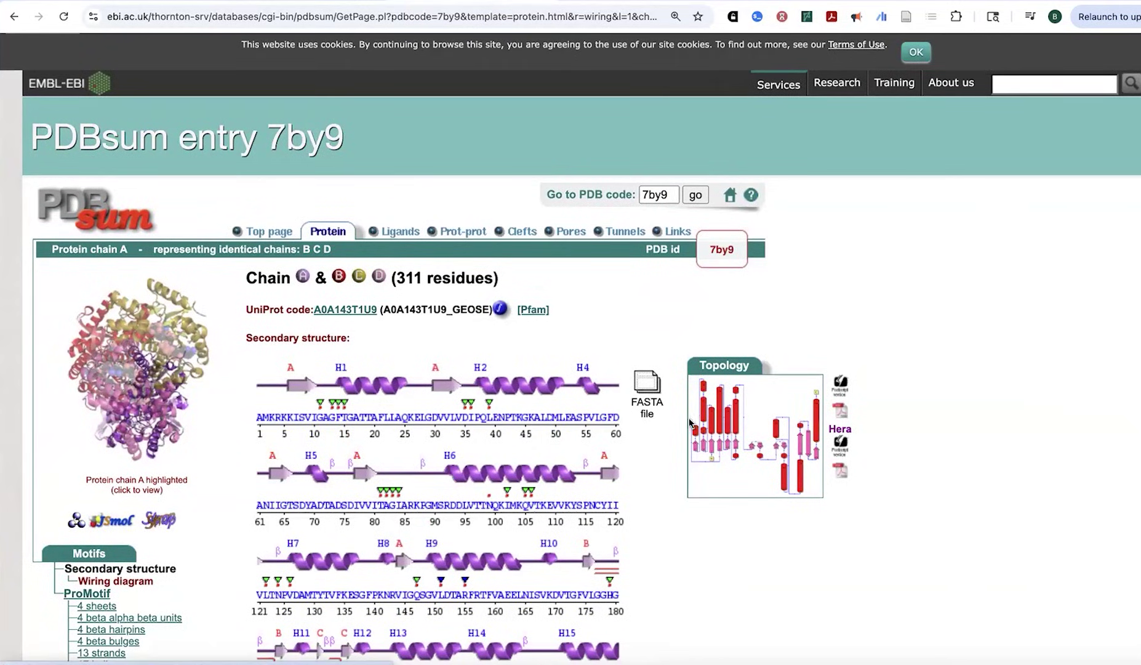
pyautogui.scroll(-2, 439, 426)
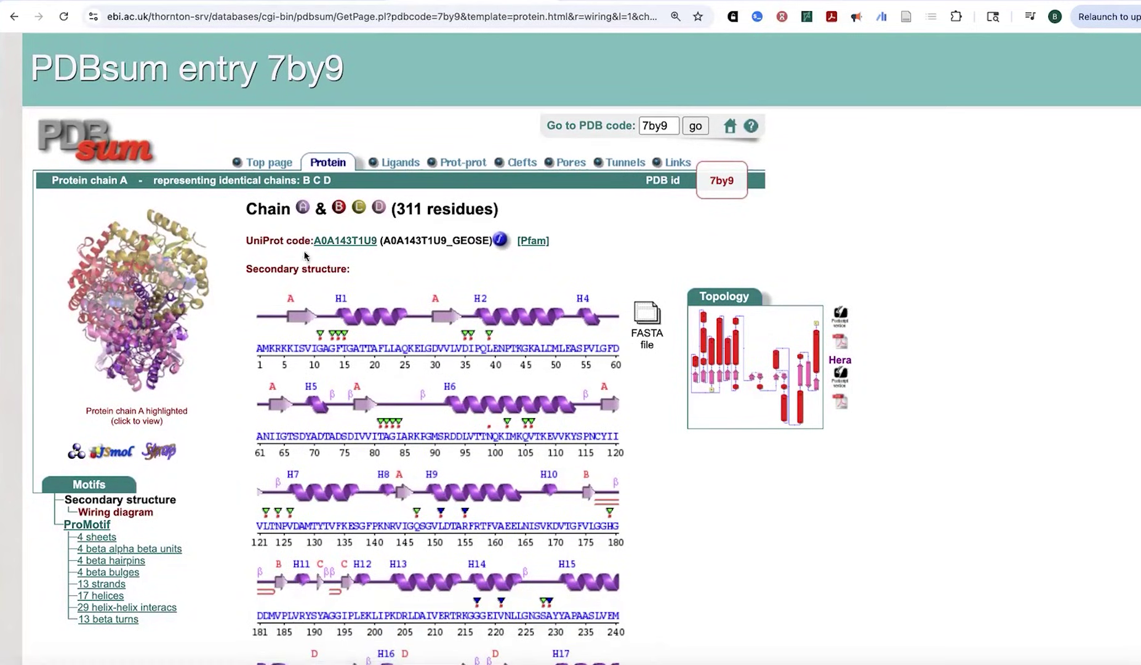
pyautogui.click(261, 169)
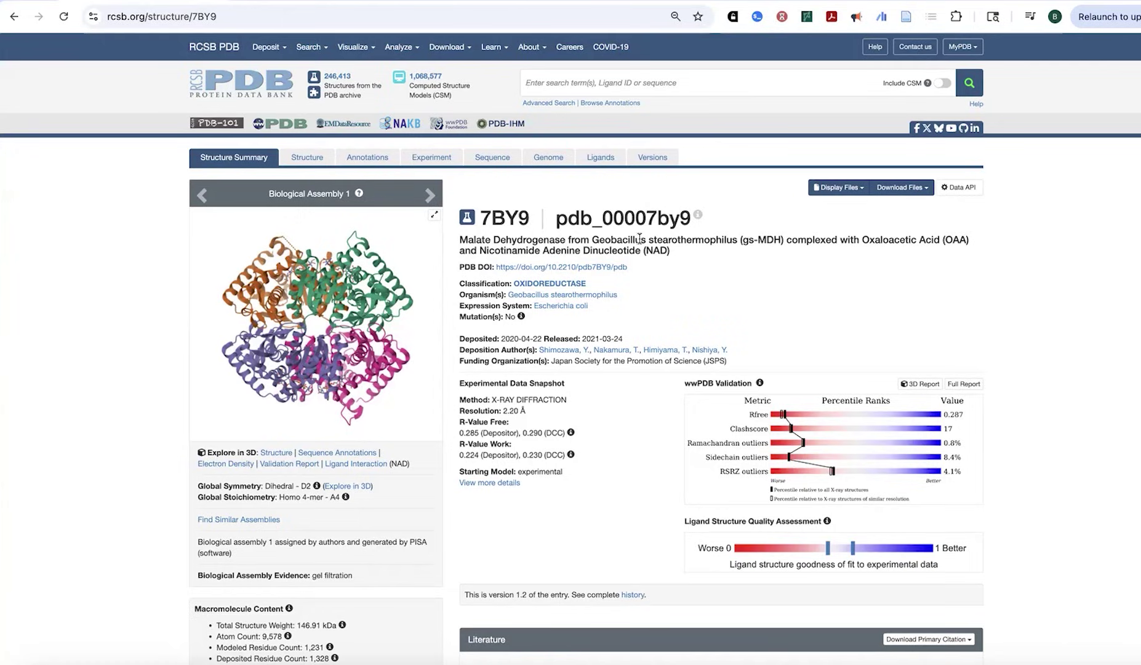
pyautogui.hotkey('ctrl', 'Tab')
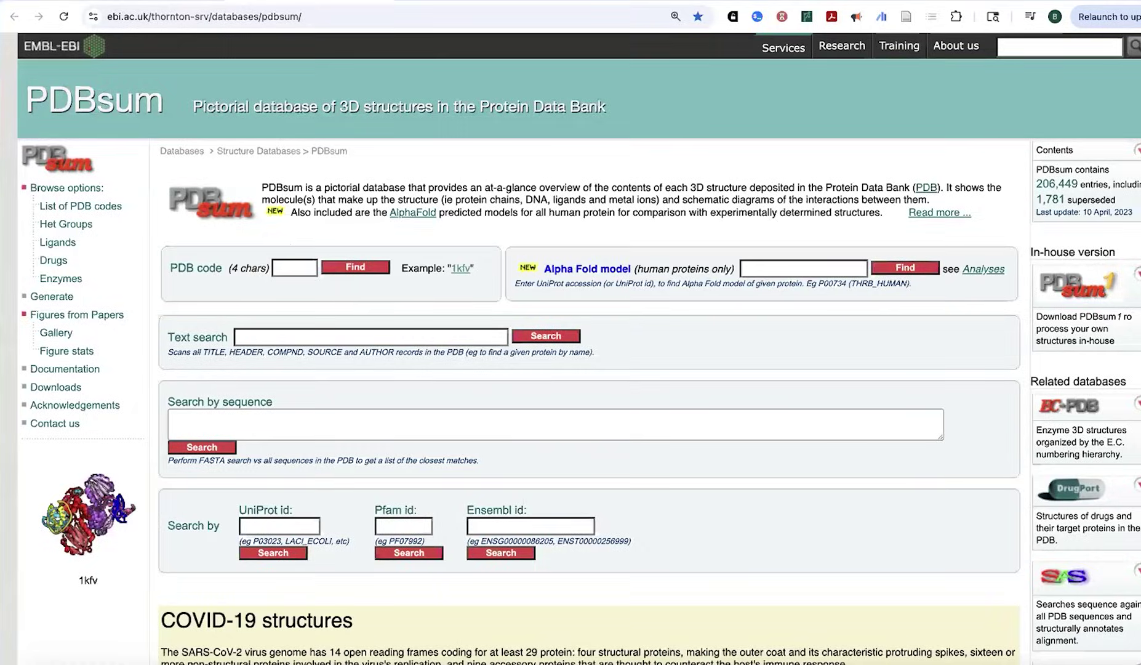
pyautogui.hotkey('ctrl', 'shift', 'Tab')
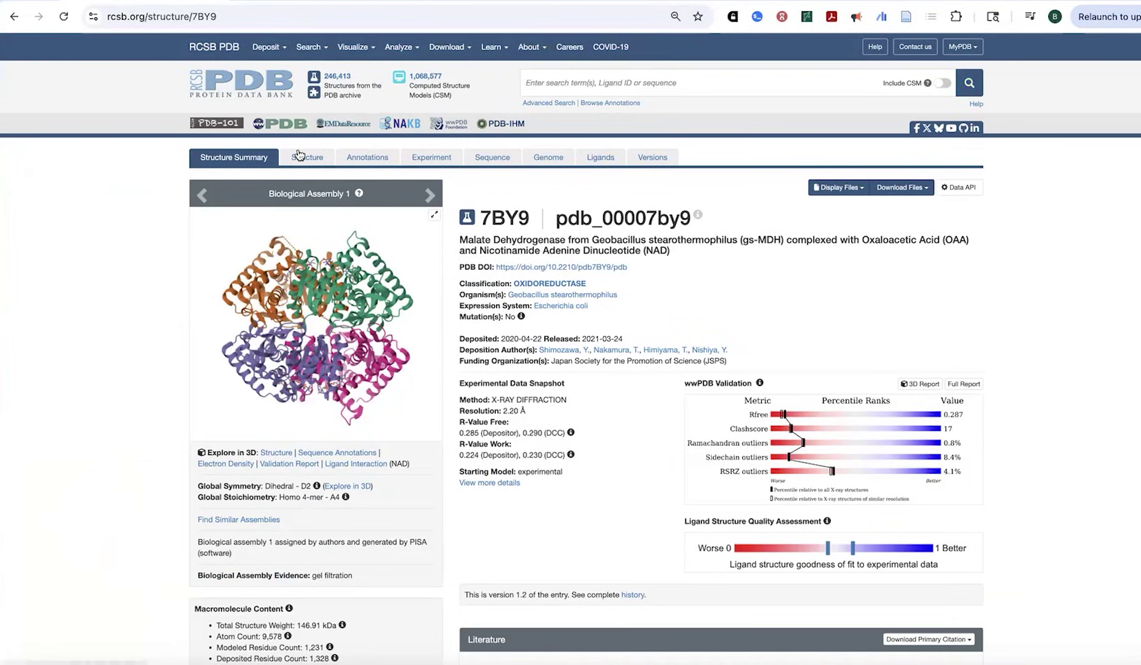
# Rotate the 7BY9 tetramer in RCSB's 3D viewer, then switch to the PDBsum home tab
pyautogui.click(298, 154)
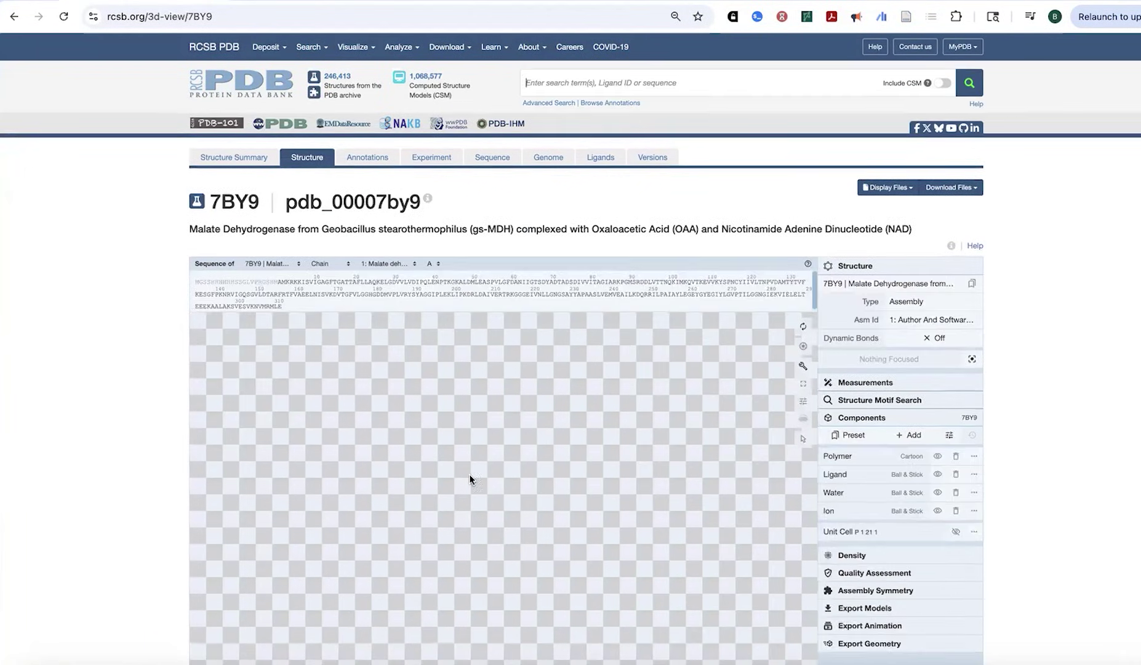
pyautogui.moveTo(469, 474); pyautogui.dragTo(529, 480)
pyautogui.hotkey('ctrl', 'Tab')
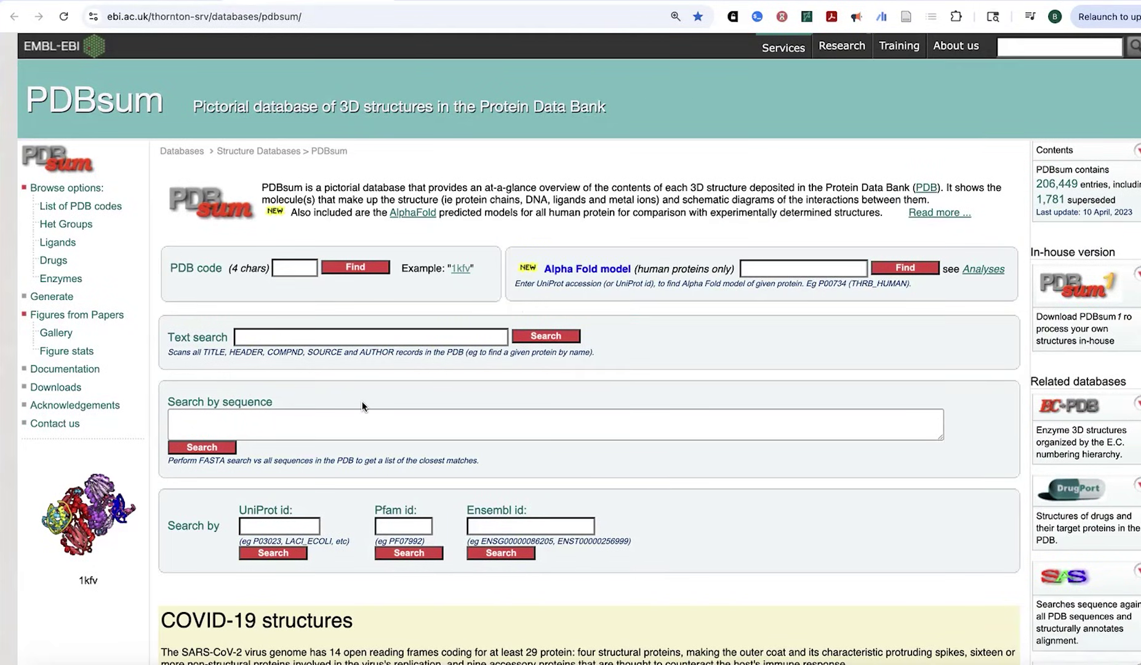
# Go to PDBsum's Generate page for uploading a PDB-format file
pyautogui.scroll(-3, 362, 402)
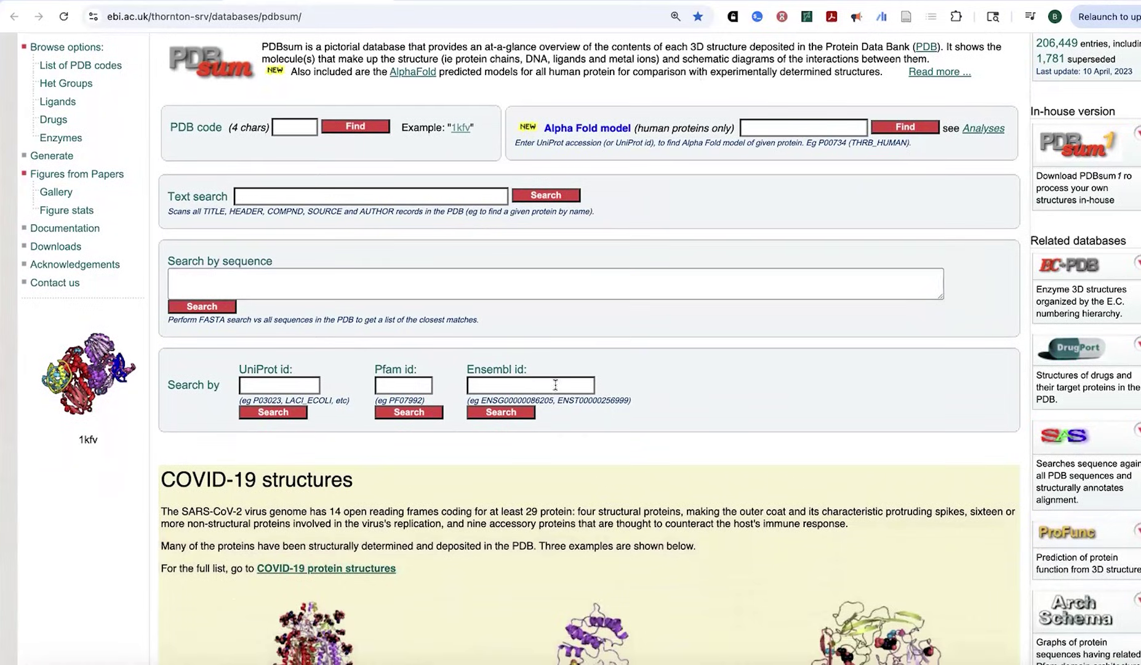
pyautogui.scroll(3, 555, 385)
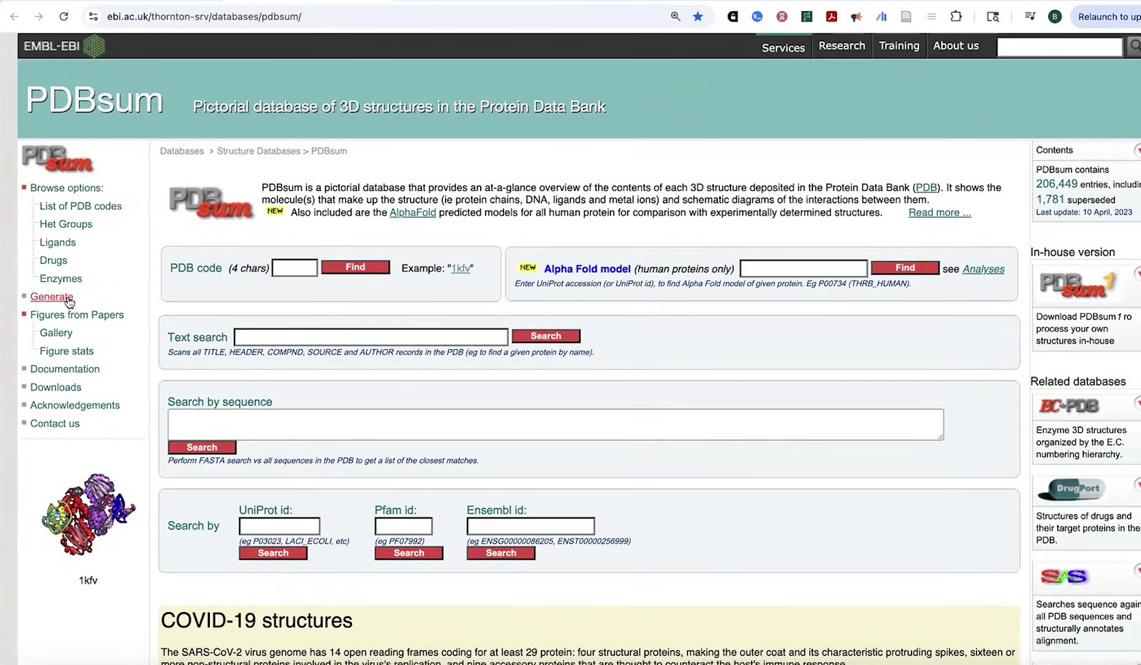
pyautogui.click(52, 297)
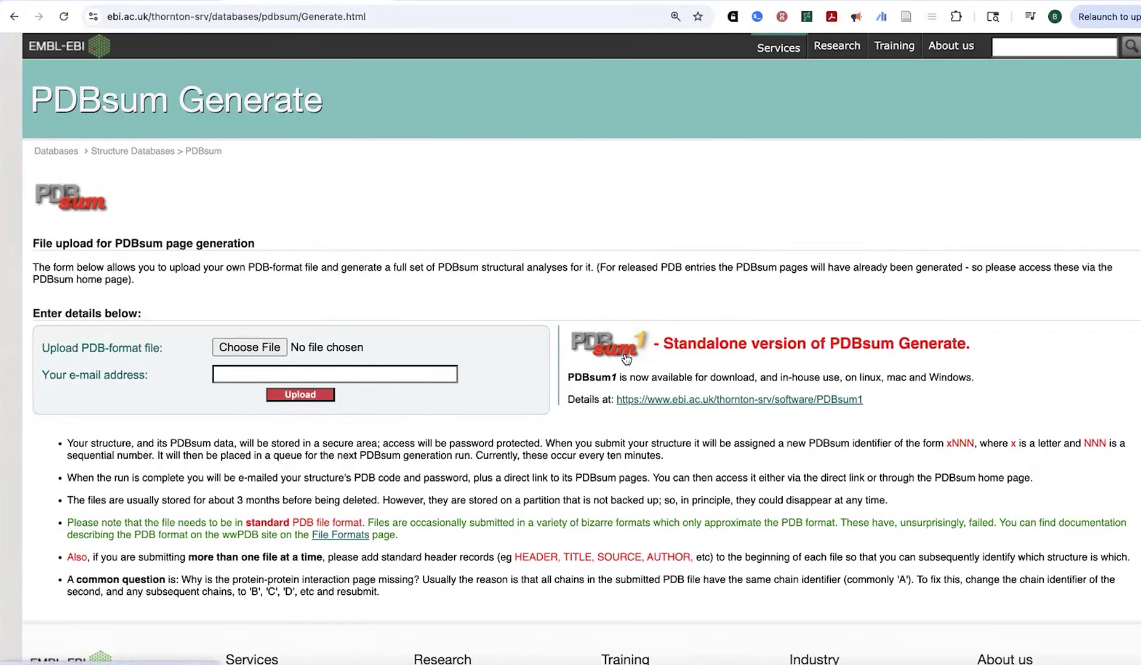
# Load the PDBsum 7by9 entry page from the address bar and scroll through it
pyautogui.click(285, 19)
pyautogui.press('Return')
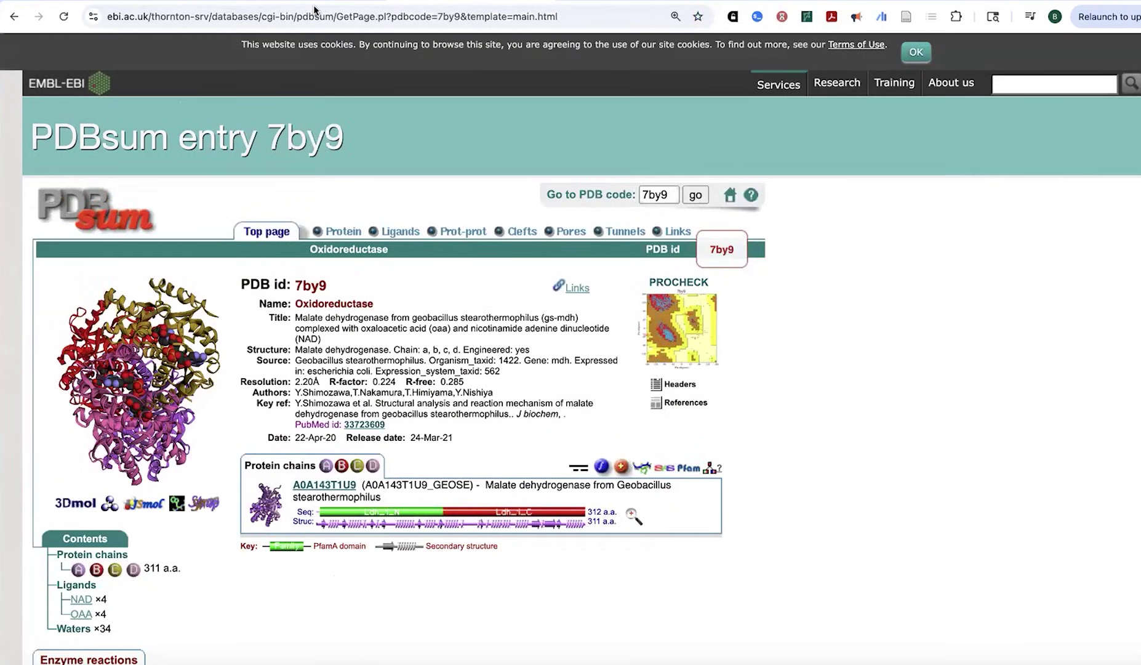
pyautogui.scroll(-1, 744, 37)
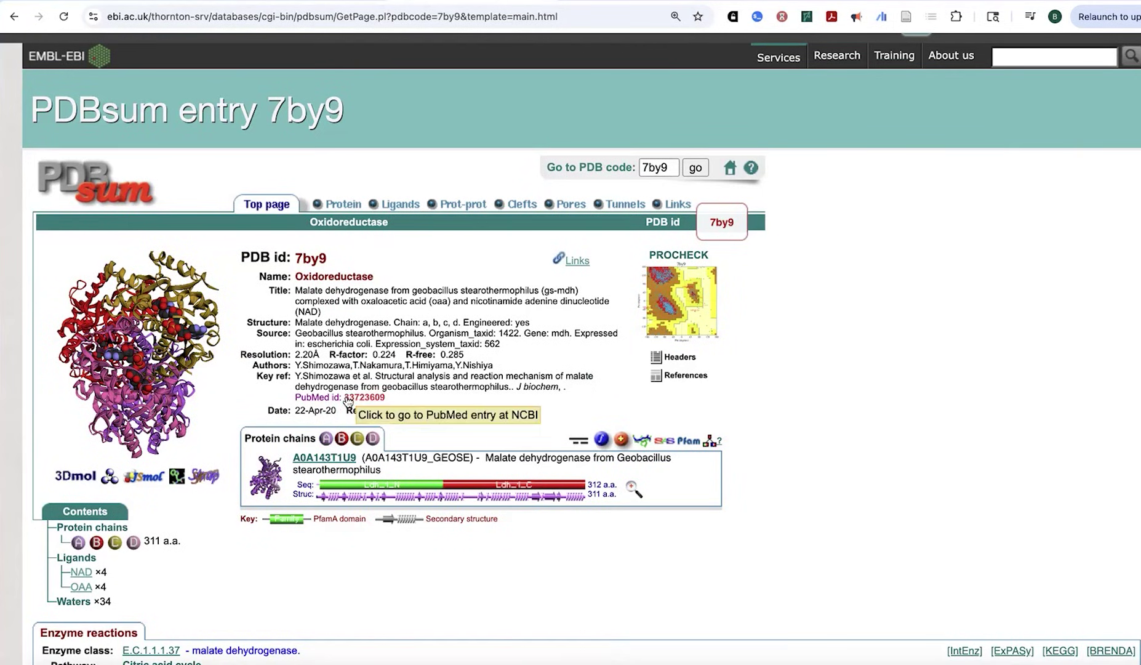
pyautogui.scroll(-8, 347, 397)
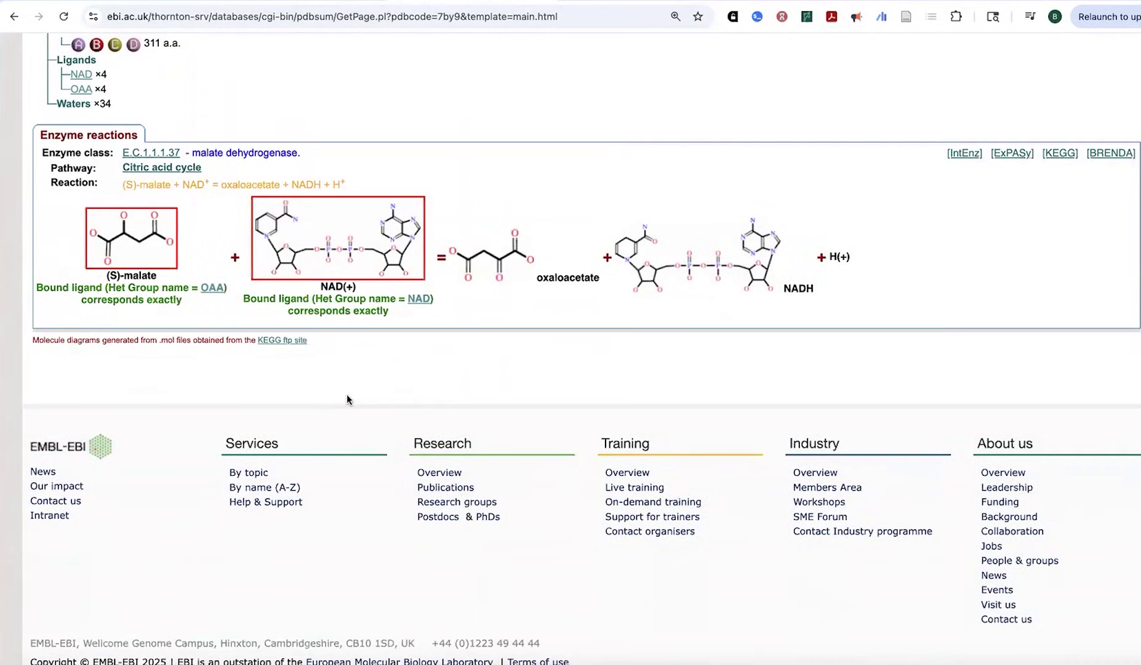
pyautogui.scroll(7, 347, 398)
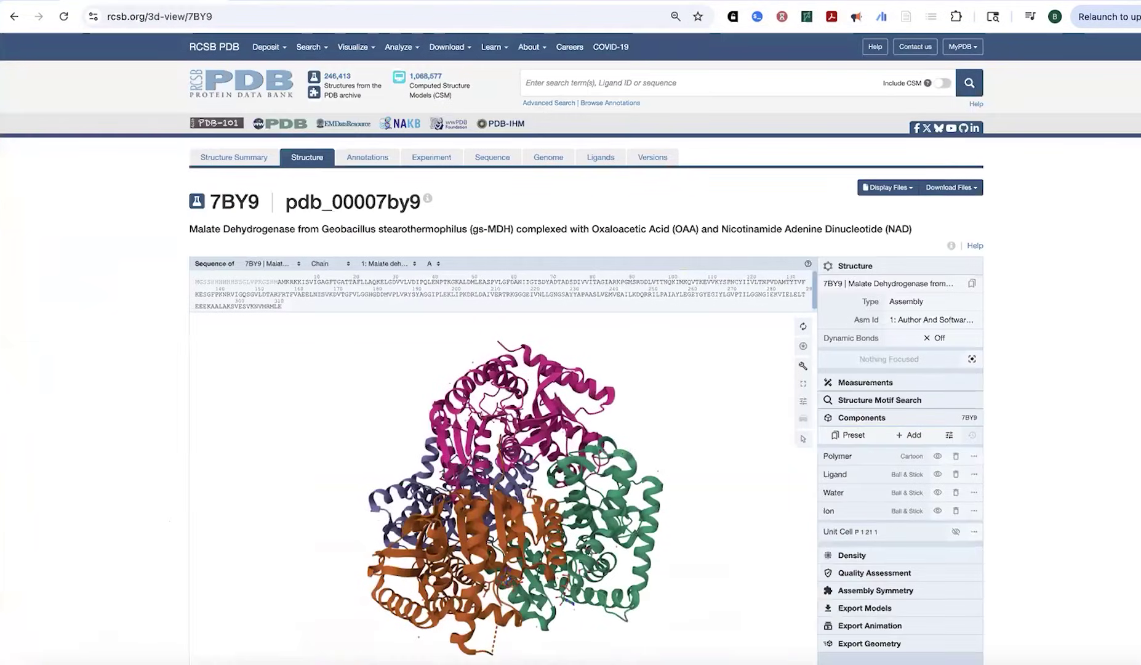
# Revisit the 7BY9 structure summary and scroll through its contents
pyautogui.click(234, 160)
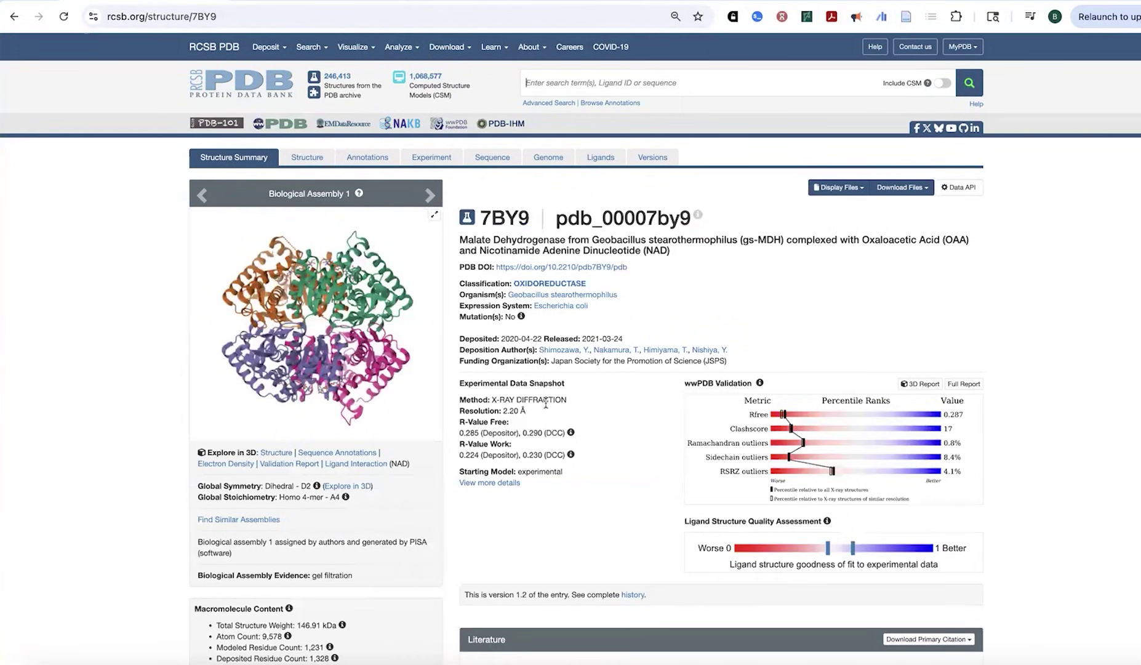
pyautogui.scroll(-15, 541, 400)
pyautogui.scroll(-10, 545, 406)
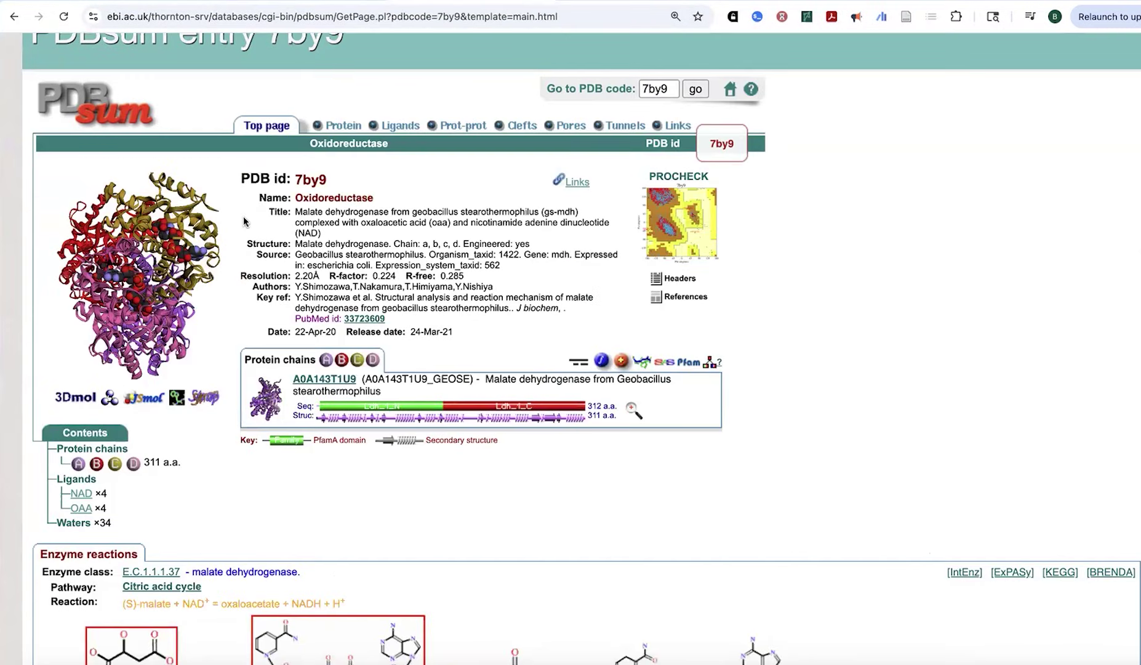
pyautogui.scroll(-3, 346, 602)
pyautogui.scroll(6, 346, 602)
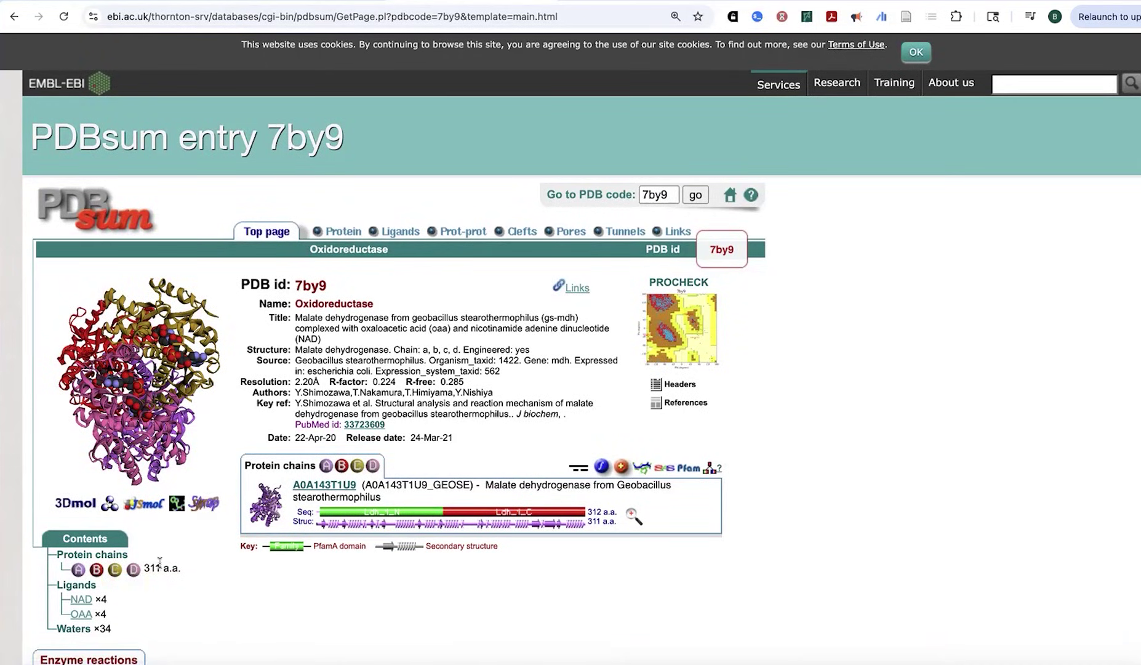
pyautogui.scroll(-1, 96, 601)
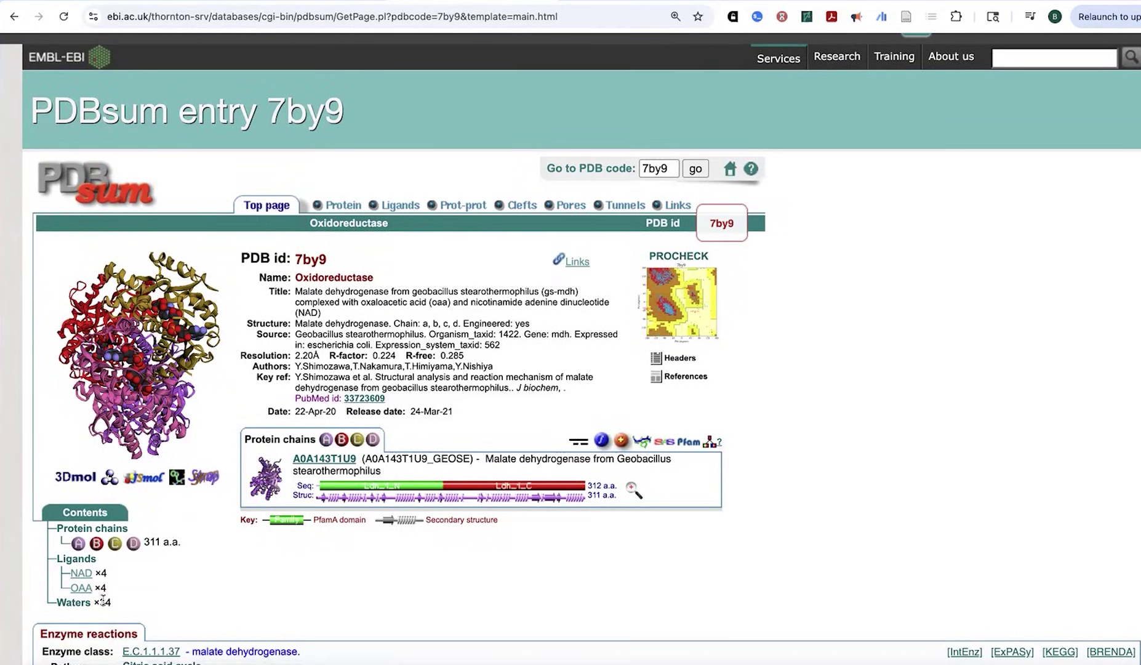
pyautogui.scroll(-2, 103, 601)
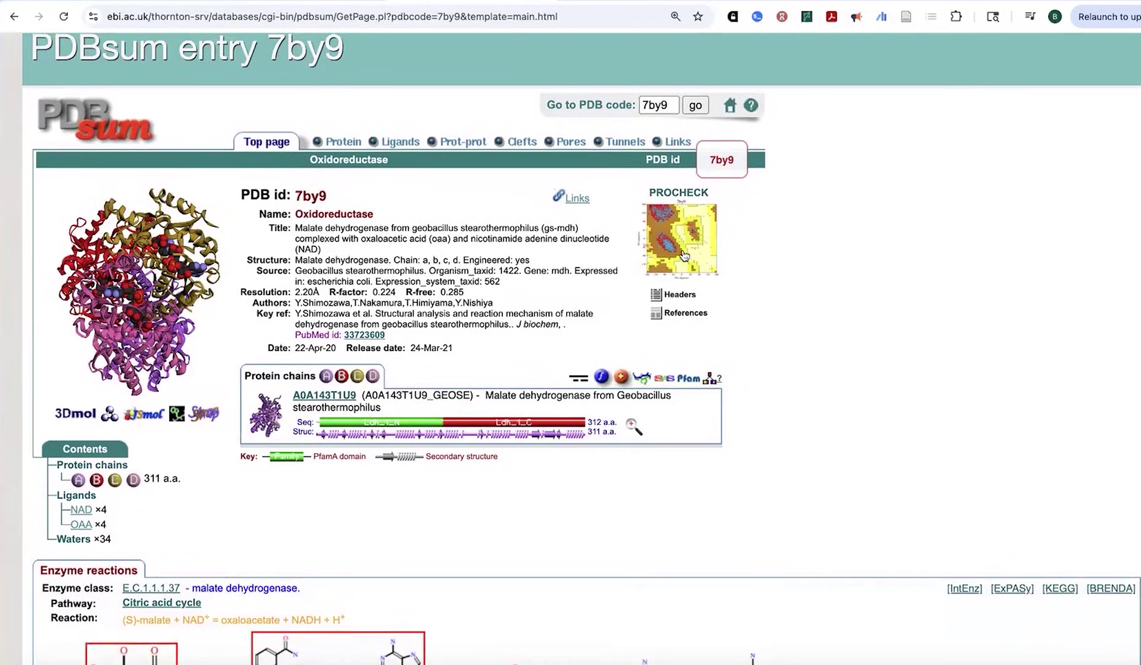
# Inspect the 312-residue Pfam domain diagram on the 7by9 top page and scroll down
pyautogui.moveTo(681, 232)
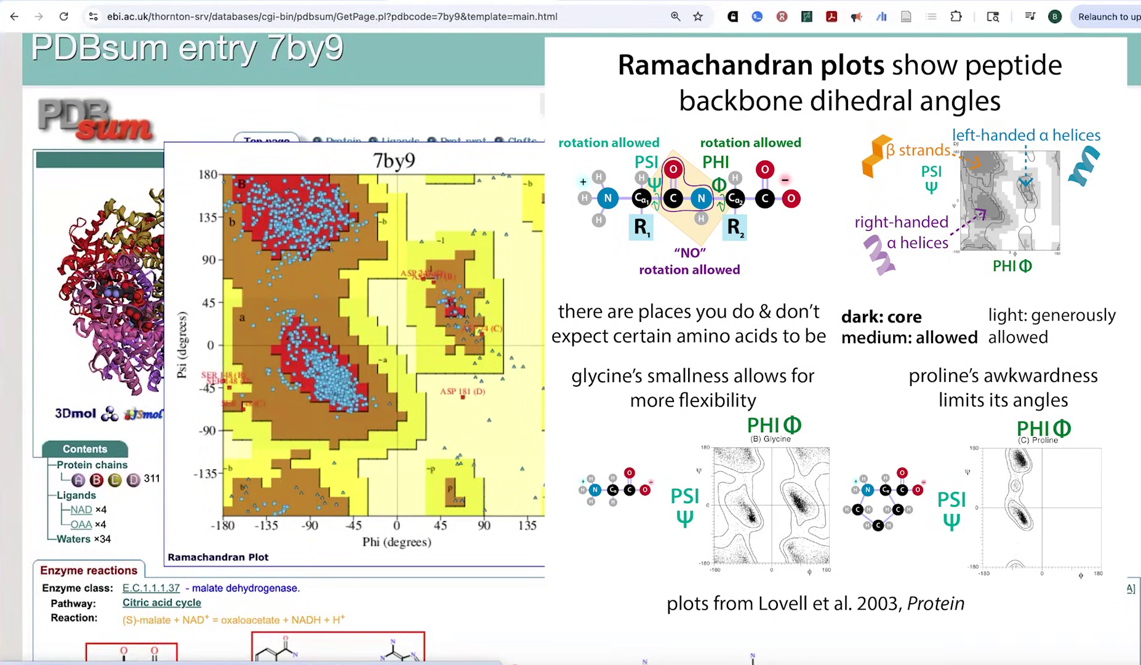
pyautogui.scroll(-3, 841, 401)
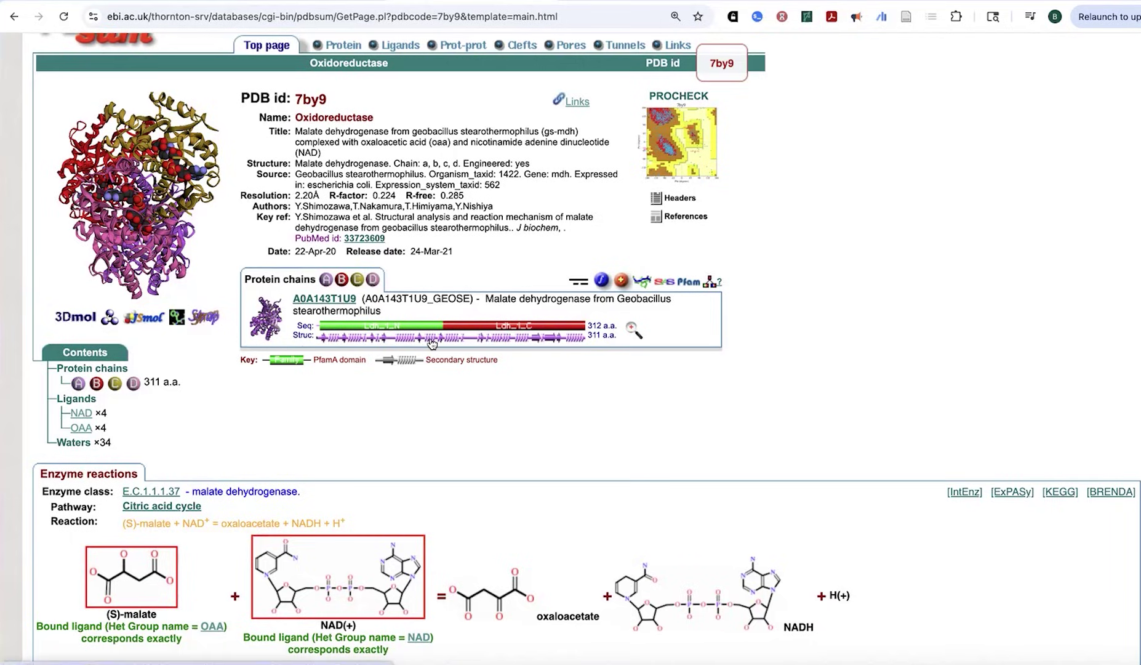
pyautogui.click(632, 327)
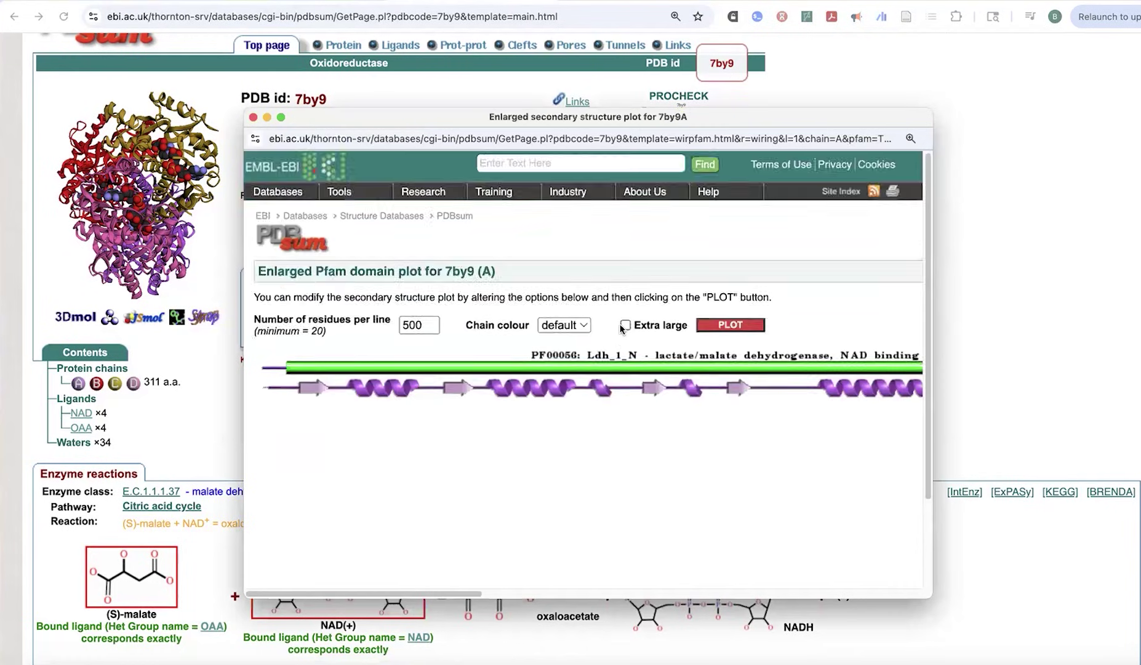
pyautogui.hscroll(3, 577, 479)
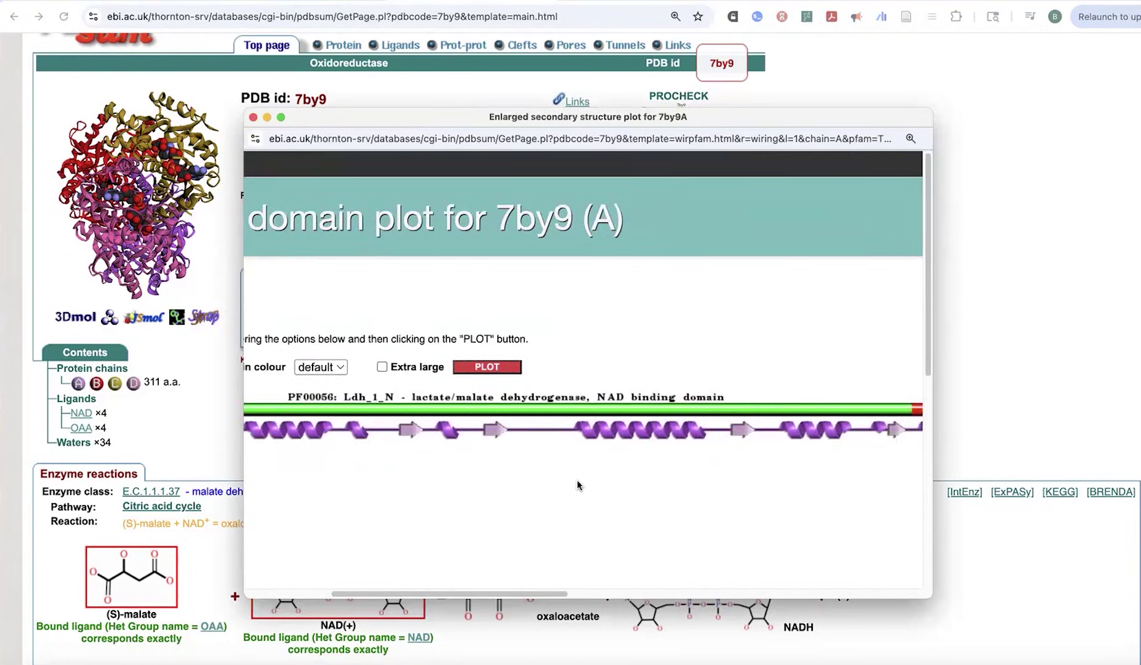
pyautogui.hscroll(-5, 577, 480)
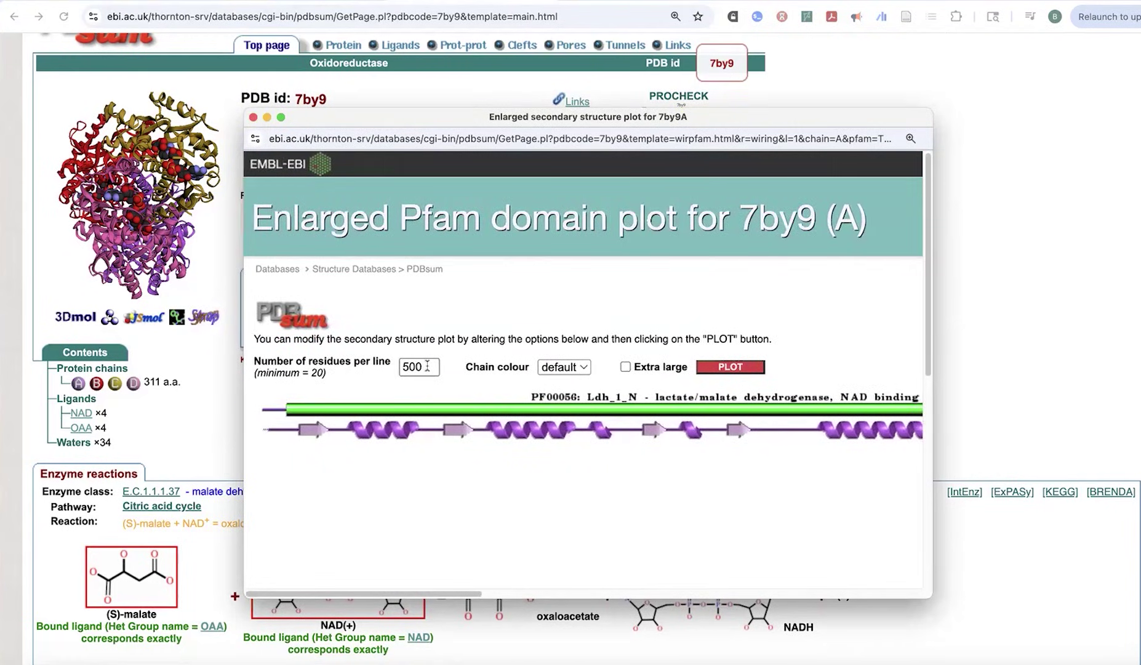
pyautogui.click(428, 366)
pyautogui.press('BackSpace')
pyautogui.click(725, 367)
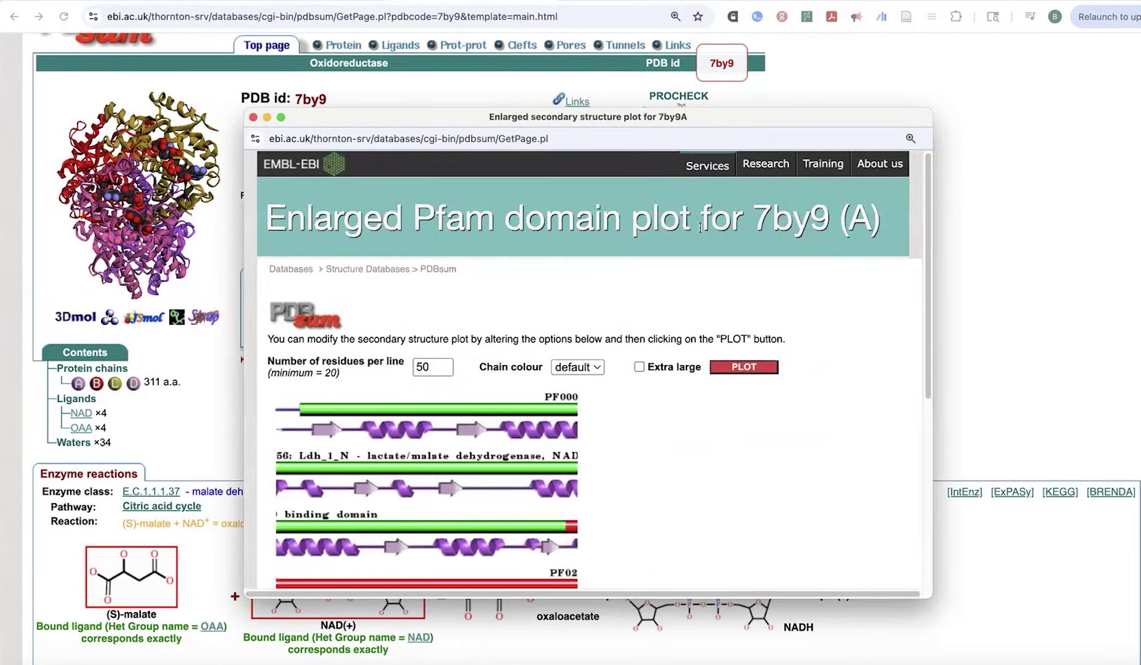
pyautogui.scroll(-3, 692, 332)
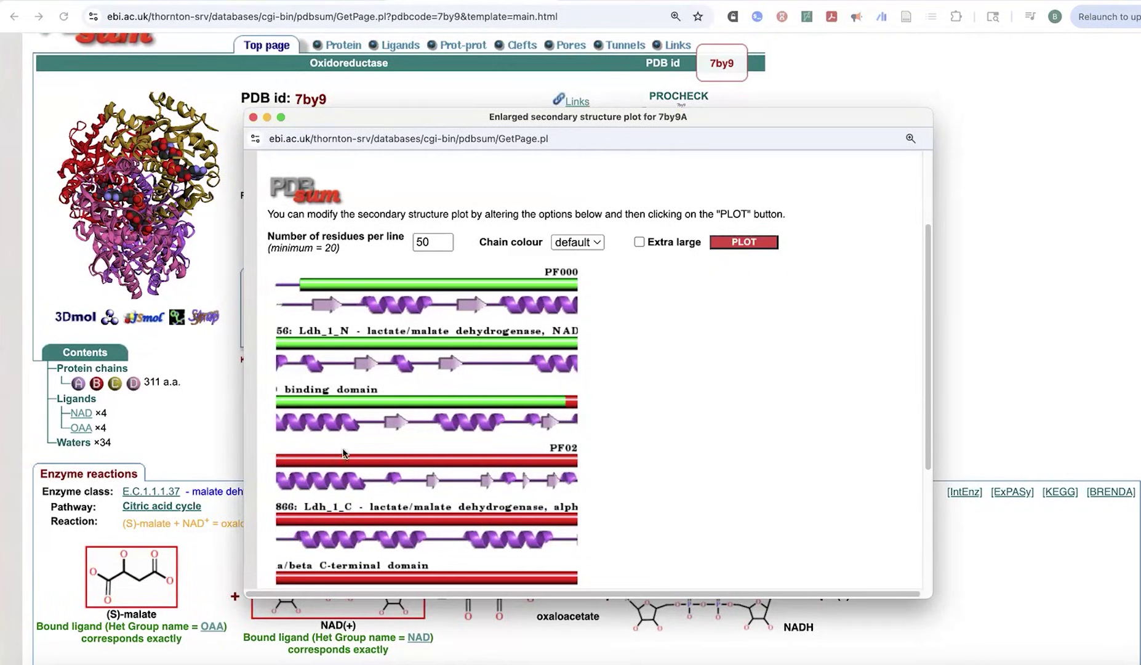
pyautogui.scroll(-3, 327, 474)
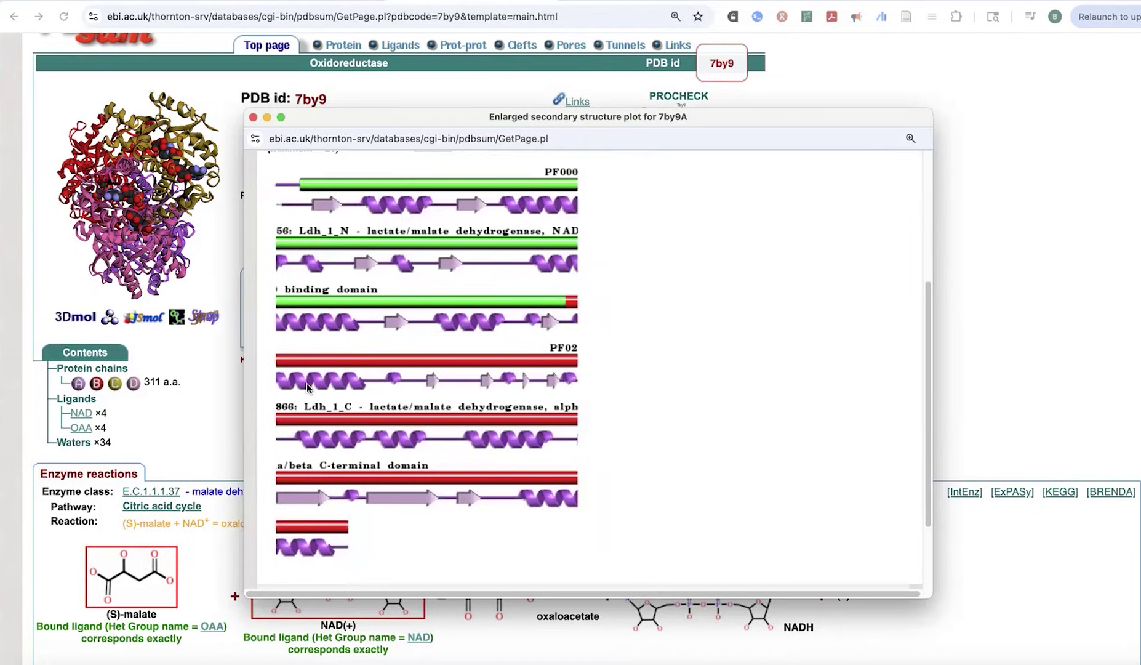
pyautogui.scroll(-1, 322, 380)
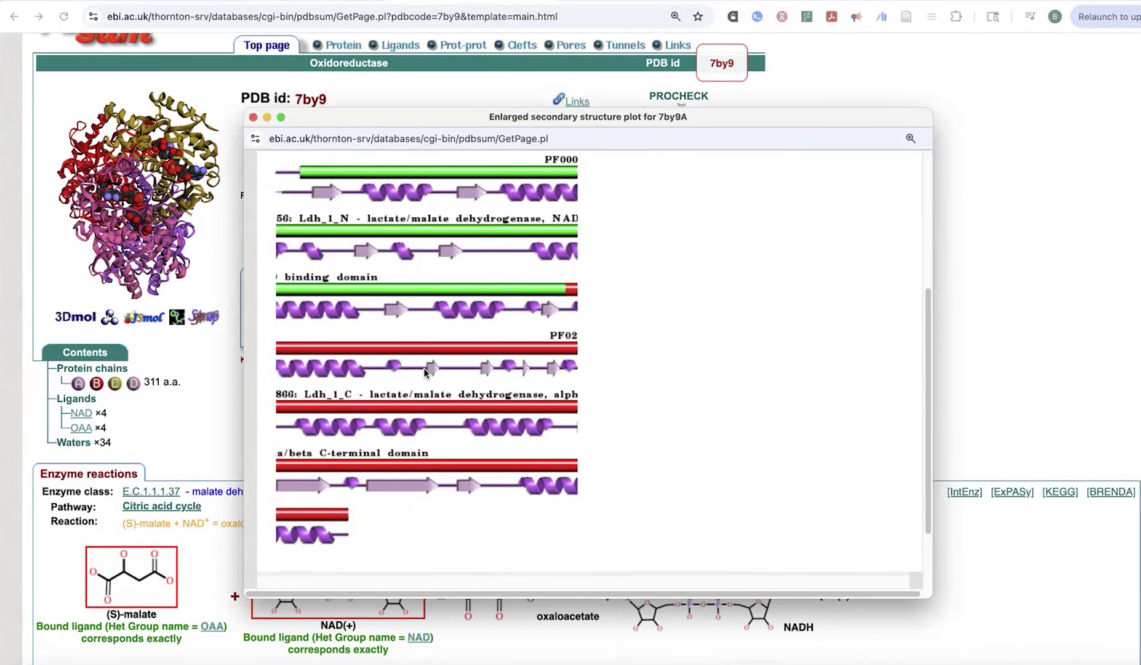
pyautogui.scroll(5, 425, 371)
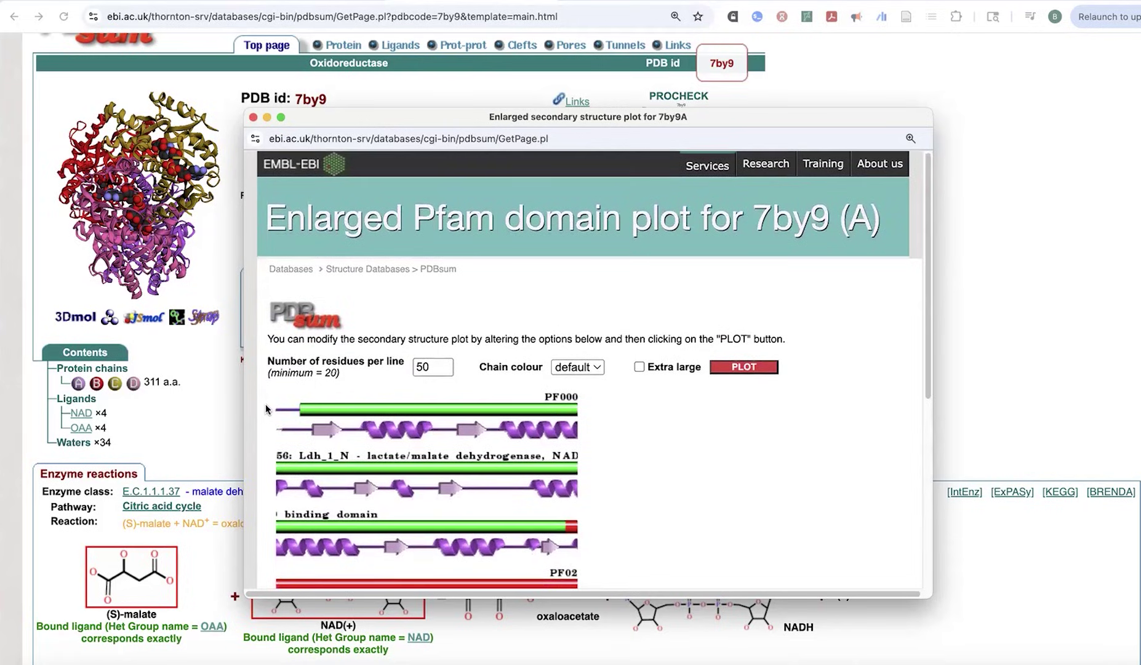
pyautogui.scroll(-6, 271, 410)
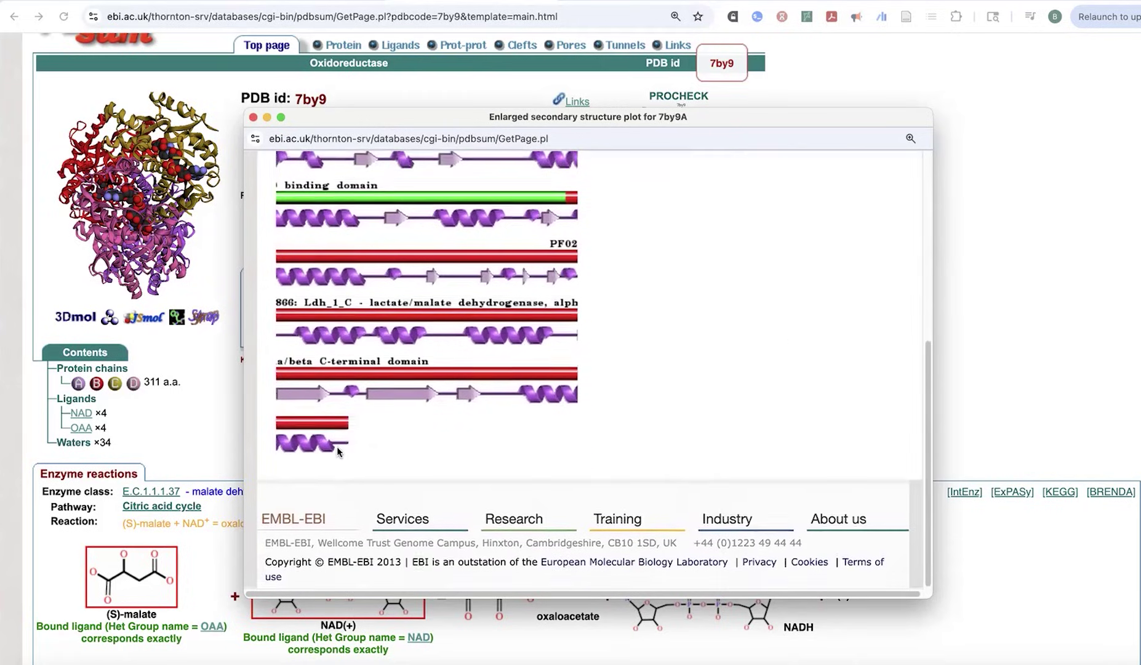
pyautogui.click(253, 117)
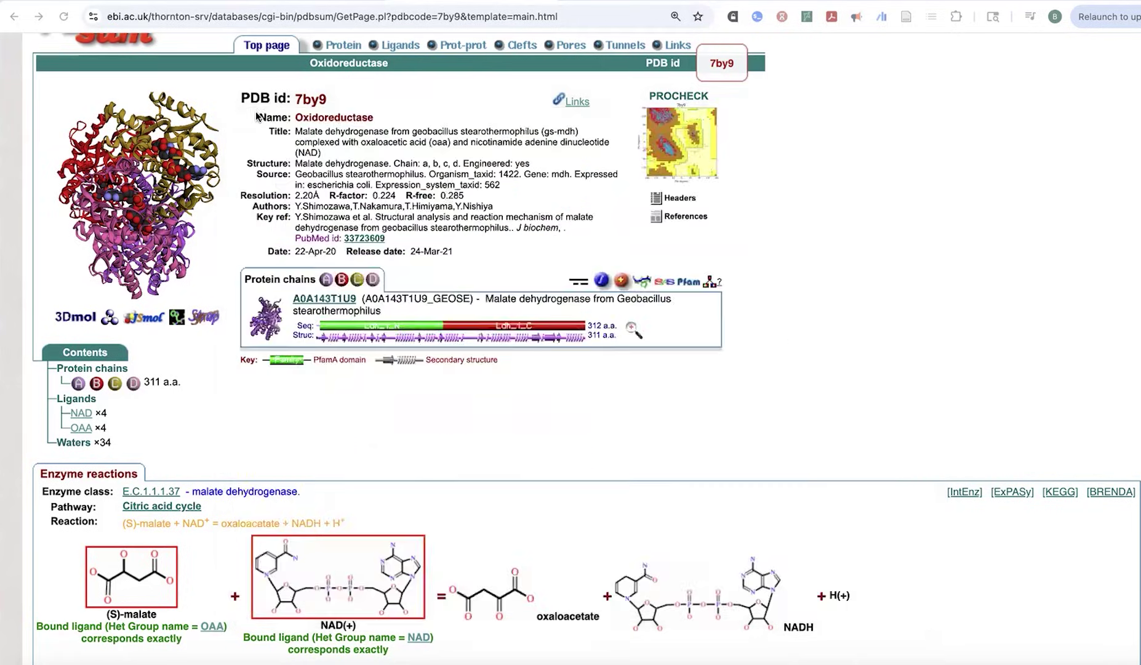
# Open the Protein page and scroll through chain A's 311-residue wiring diagram and key
pyautogui.click(325, 46)
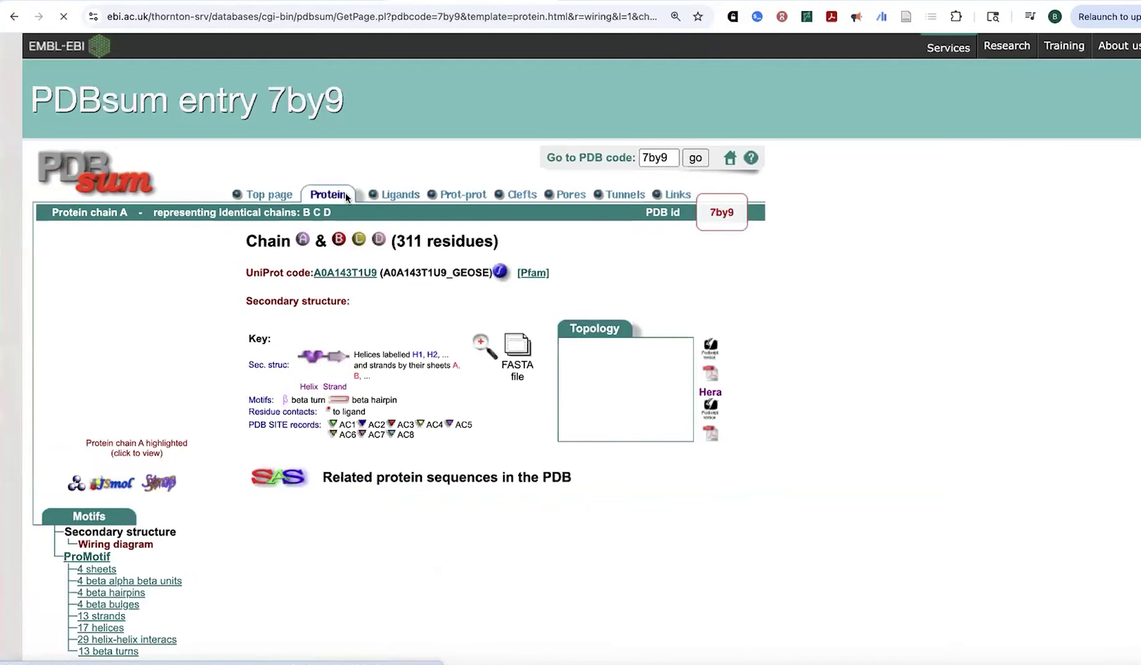
pyautogui.scroll(-1, 257, 266)
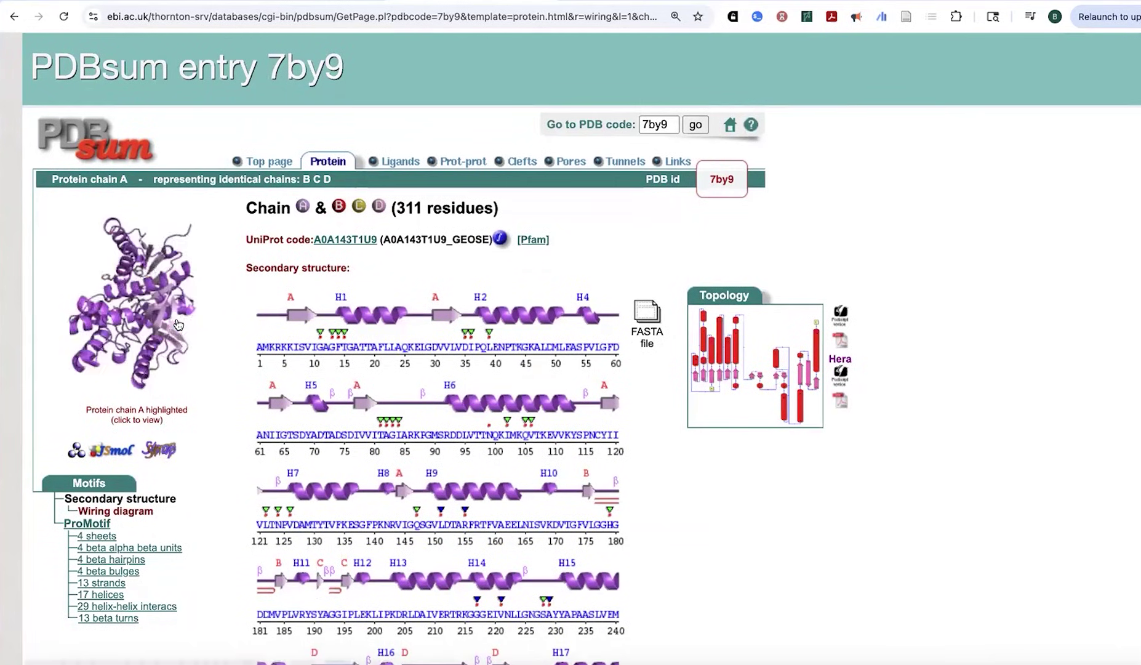
pyautogui.scroll(-2, 173, 321)
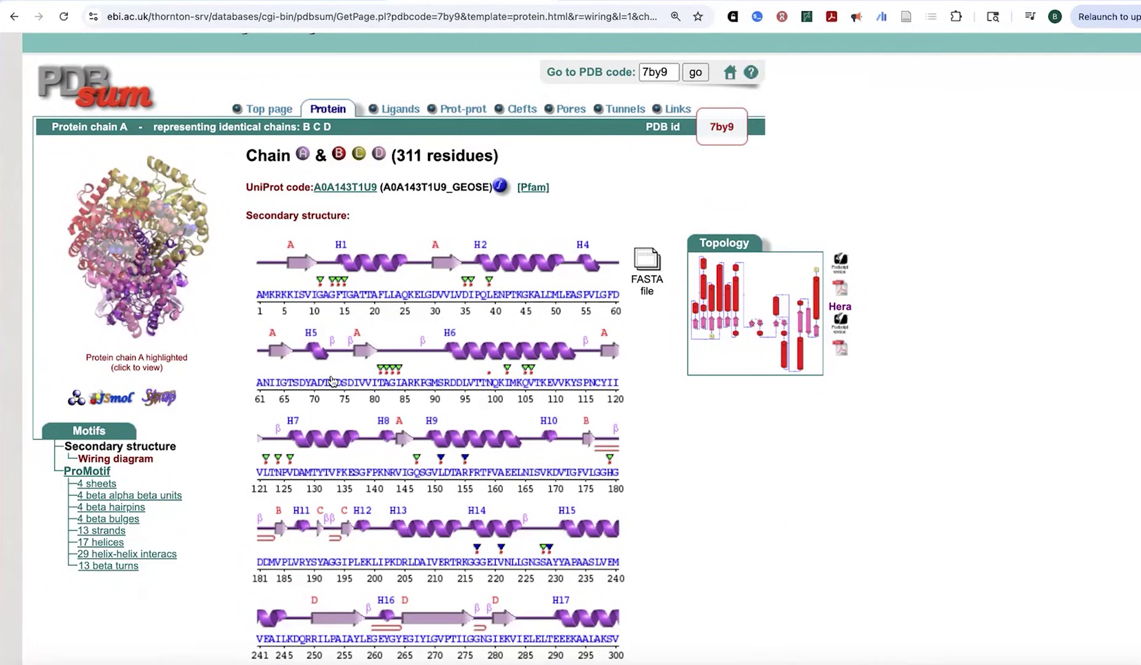
pyautogui.scroll(-3, 332, 382)
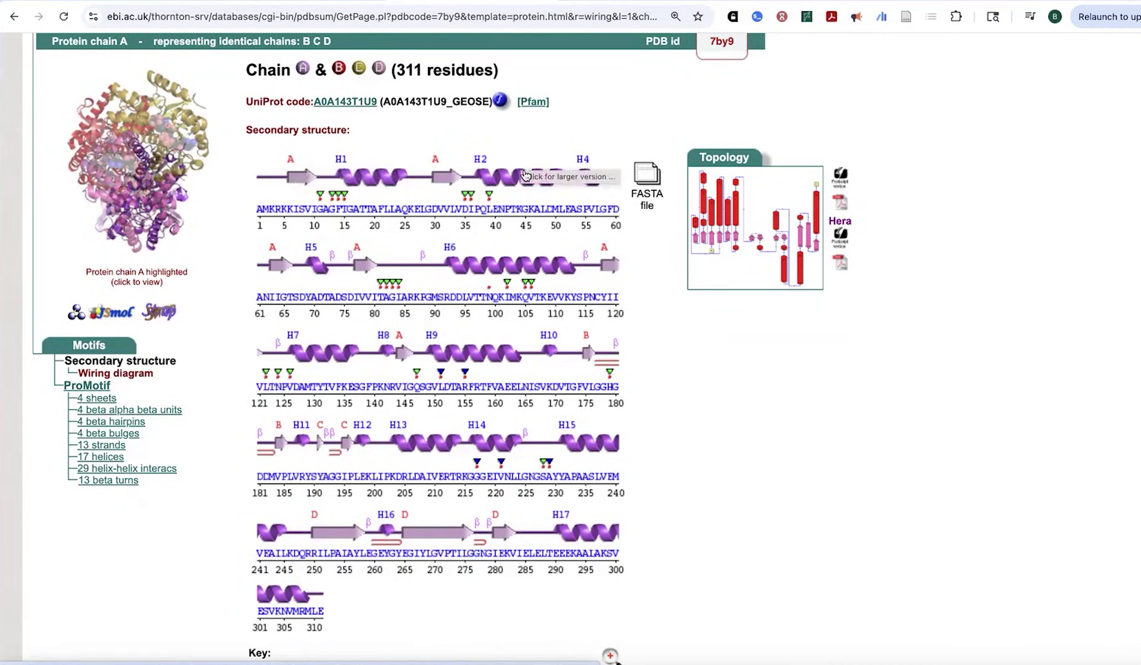
pyautogui.scroll(-1, 448, 176)
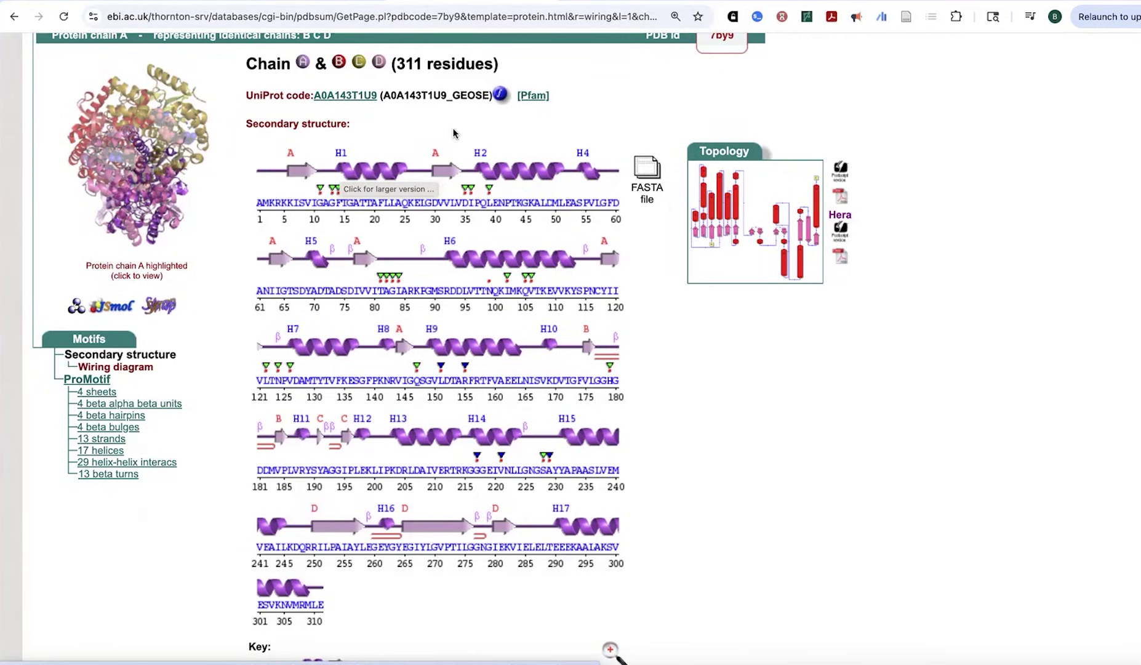
pyautogui.scroll(-2, 487, 154)
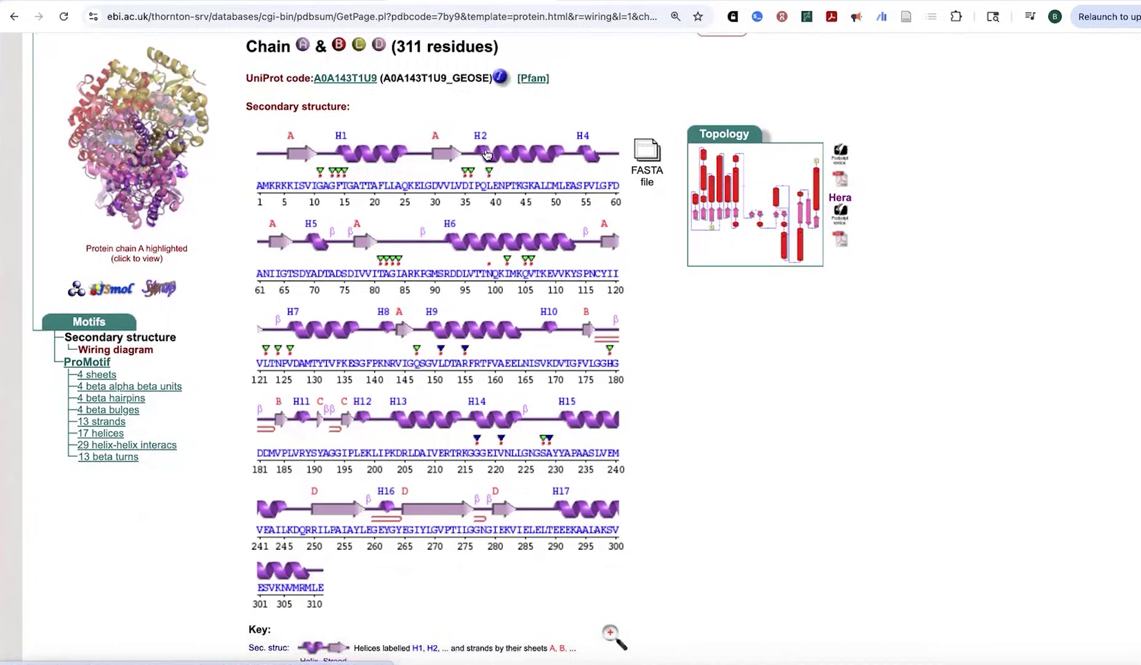
pyautogui.scroll(-2, 488, 155)
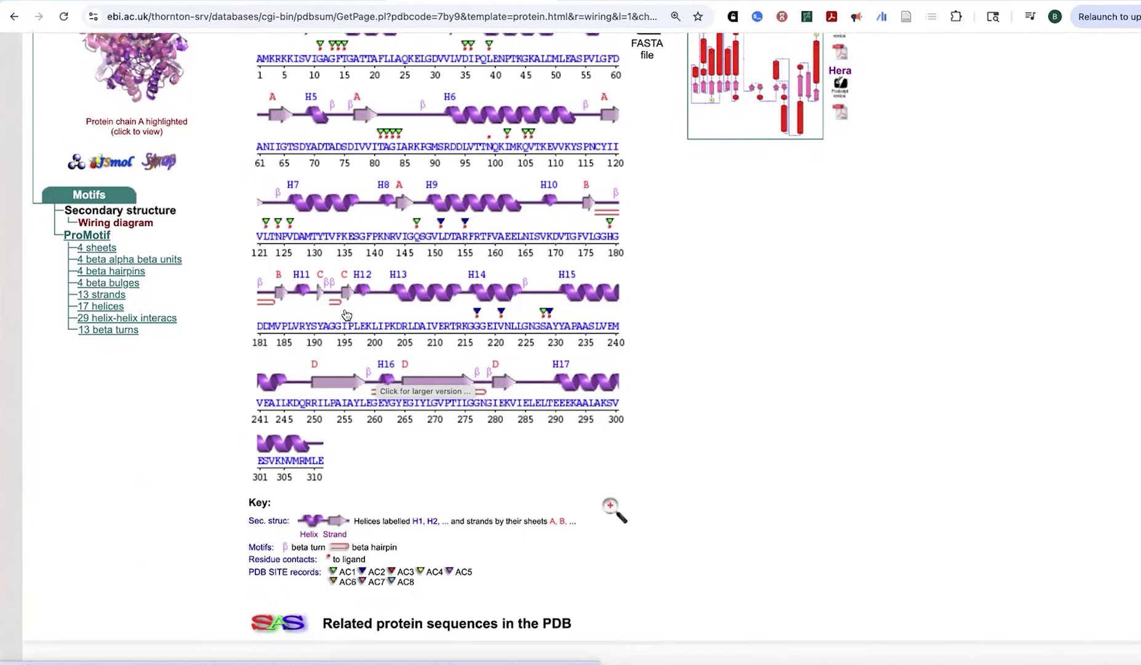
pyautogui.scroll(2, 347, 315)
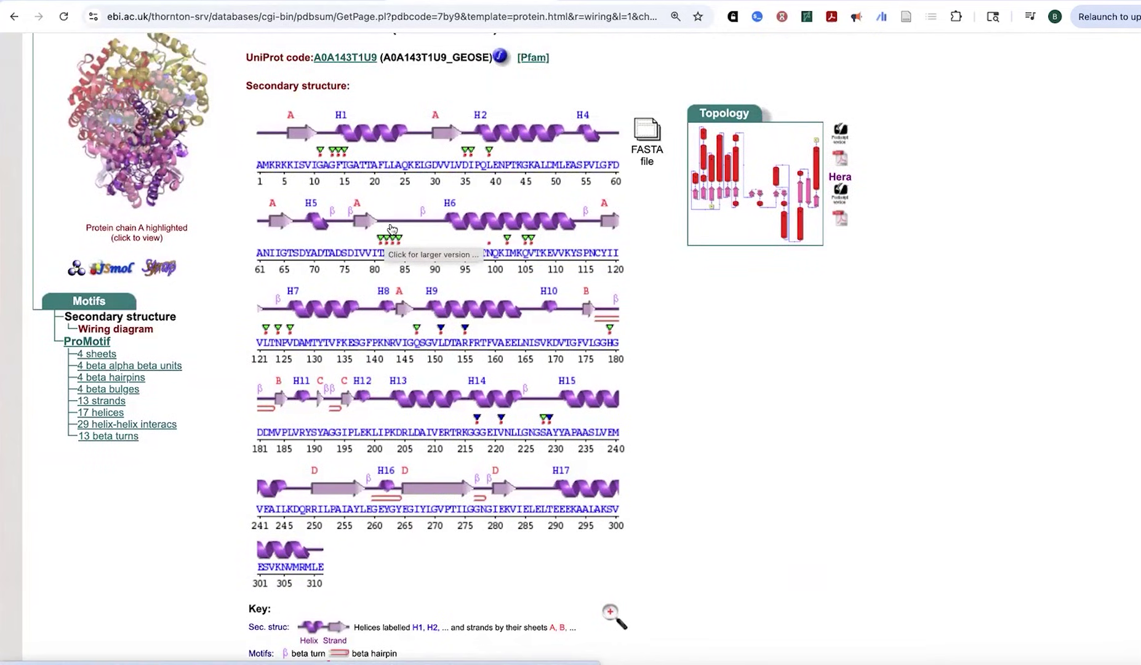
pyautogui.scroll(1, 392, 229)
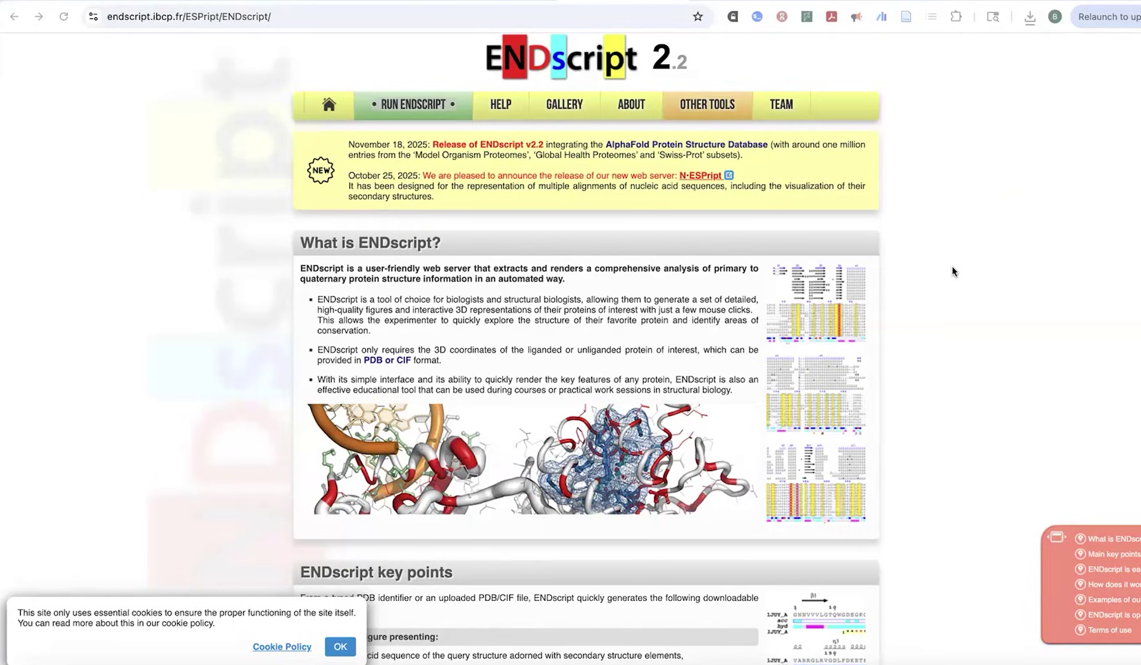
# Scroll through ENDscript's 7by9 job settings: query file, BLAST+ against PDBAA, alignment output
pyautogui.scroll(-15, 952, 271)
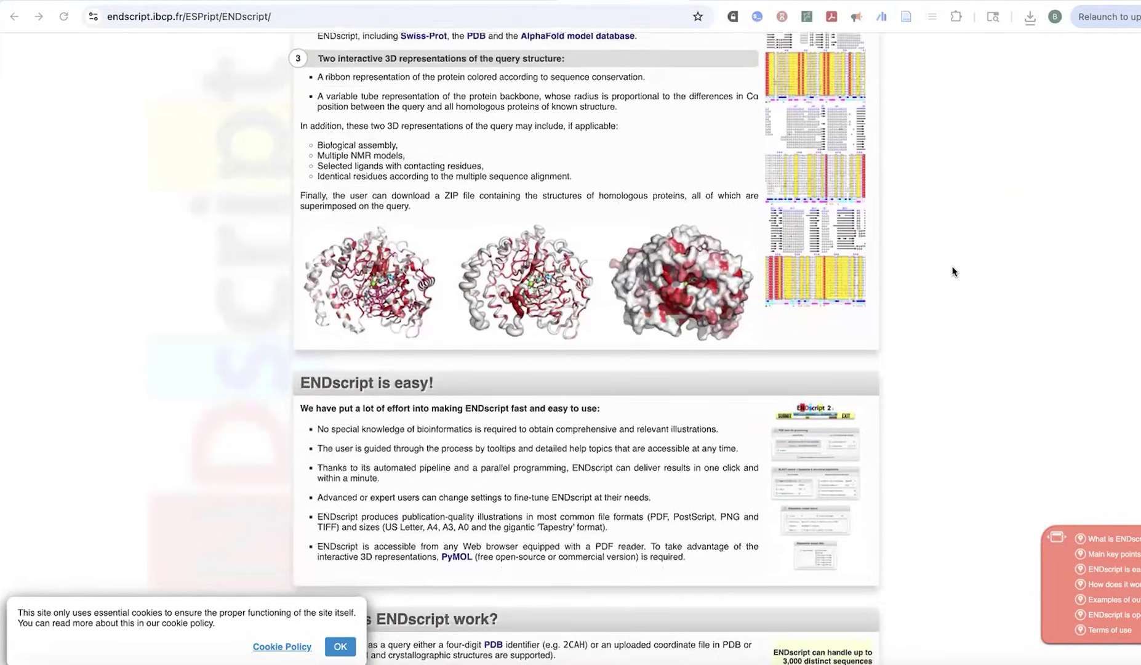
pyautogui.scroll(15, 952, 271)
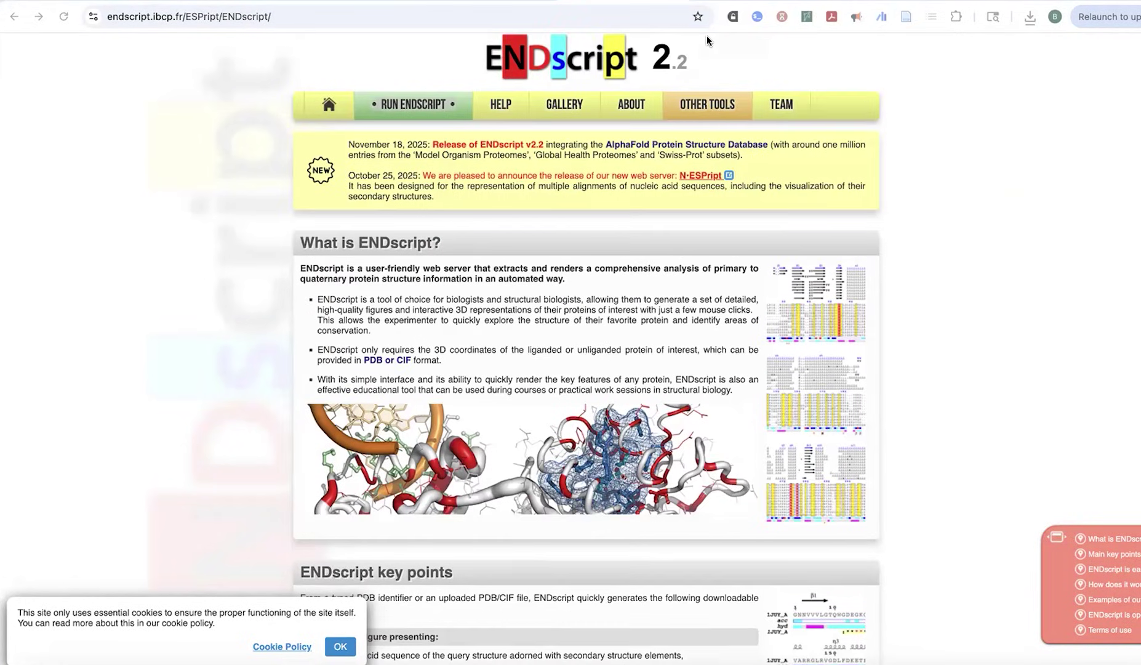
pyautogui.scroll(-1, 764, 395)
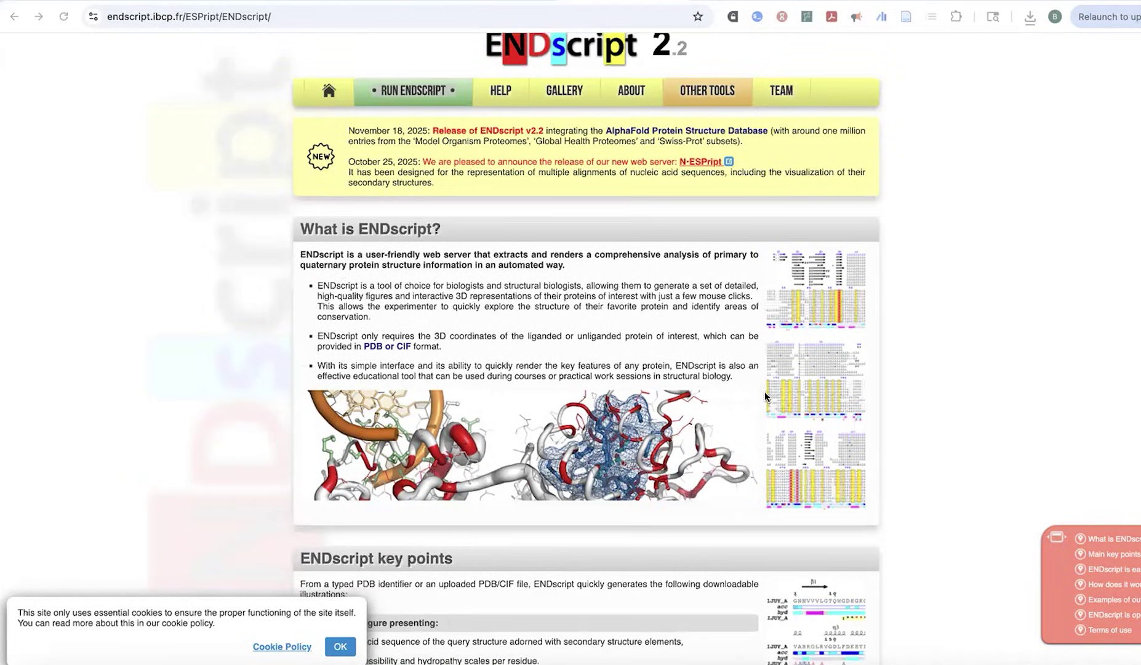
pyautogui.scroll(-4, 586, 344)
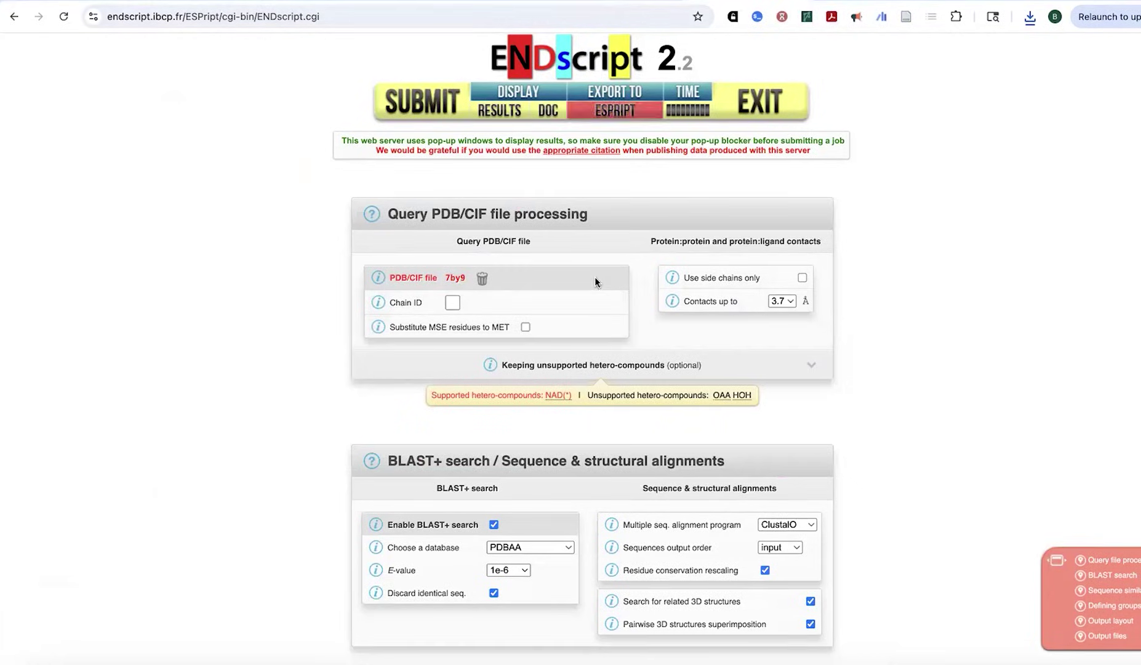
pyautogui.scroll(-15, 600, 302)
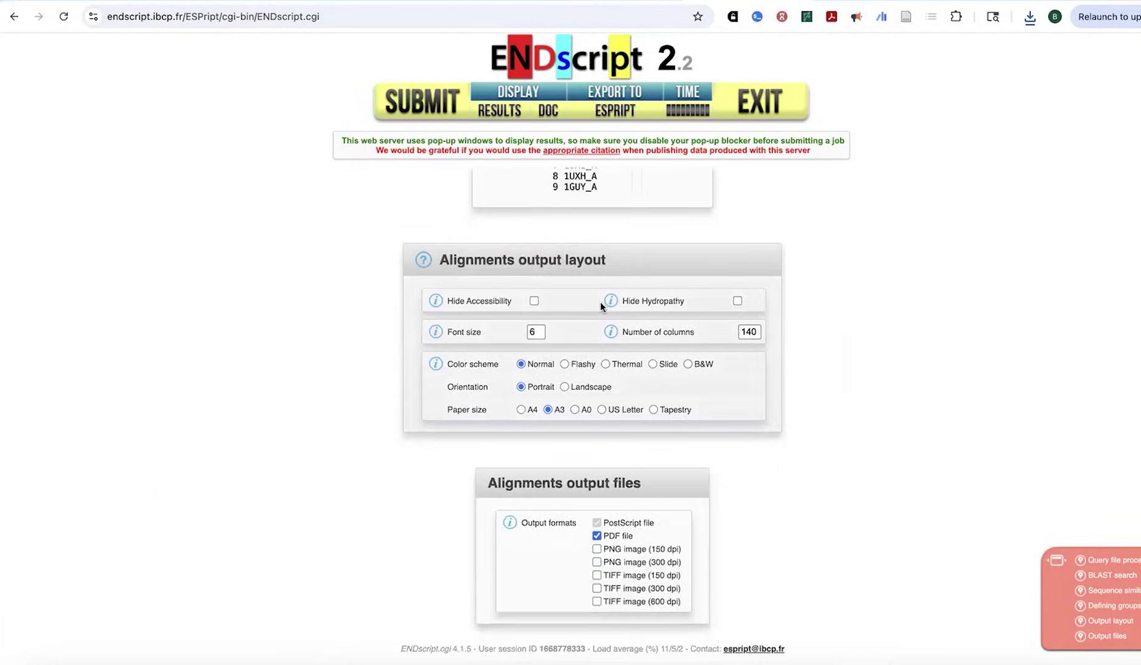
pyautogui.scroll(15, 601, 305)
pyautogui.scroll(3, 600, 301)
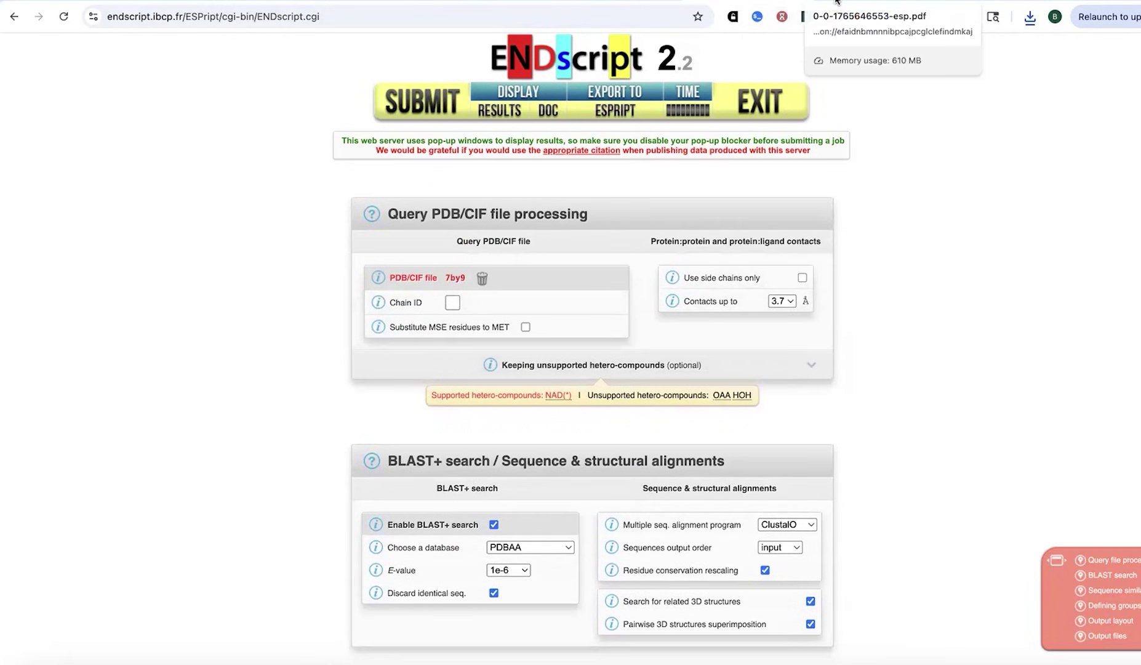
# Review the downloaded ESPript alignment PDF page by page
pyautogui.click(814, 5)
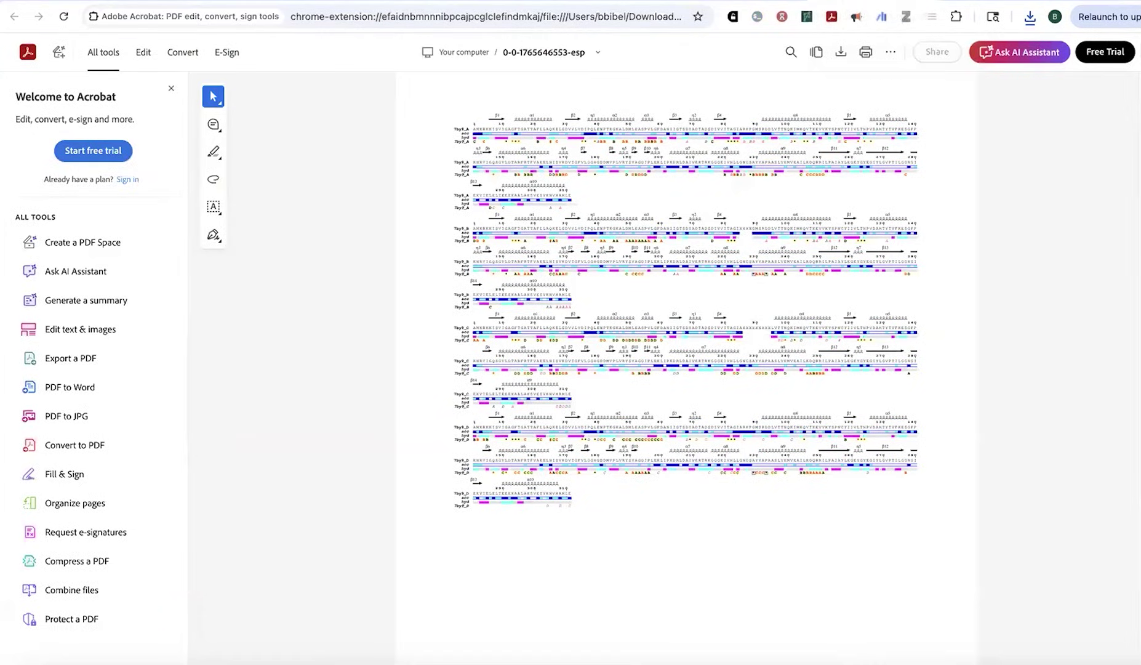
pyautogui.hotkey('ctrl', 'shift', 'Tab')
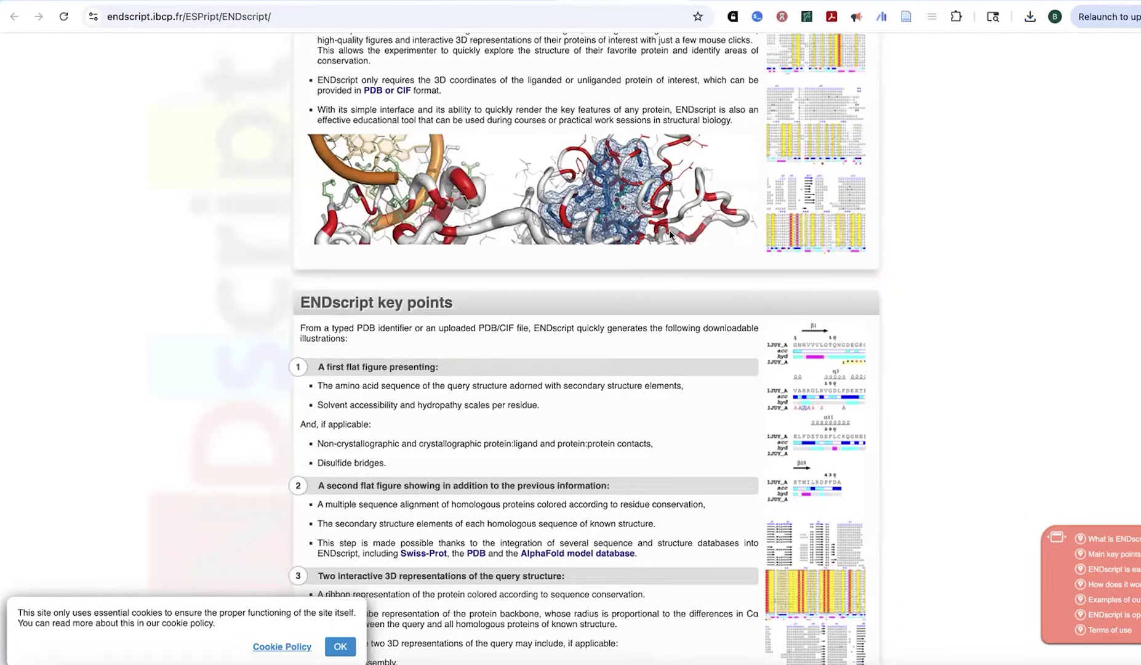
pyautogui.scroll(-3, 783, 554)
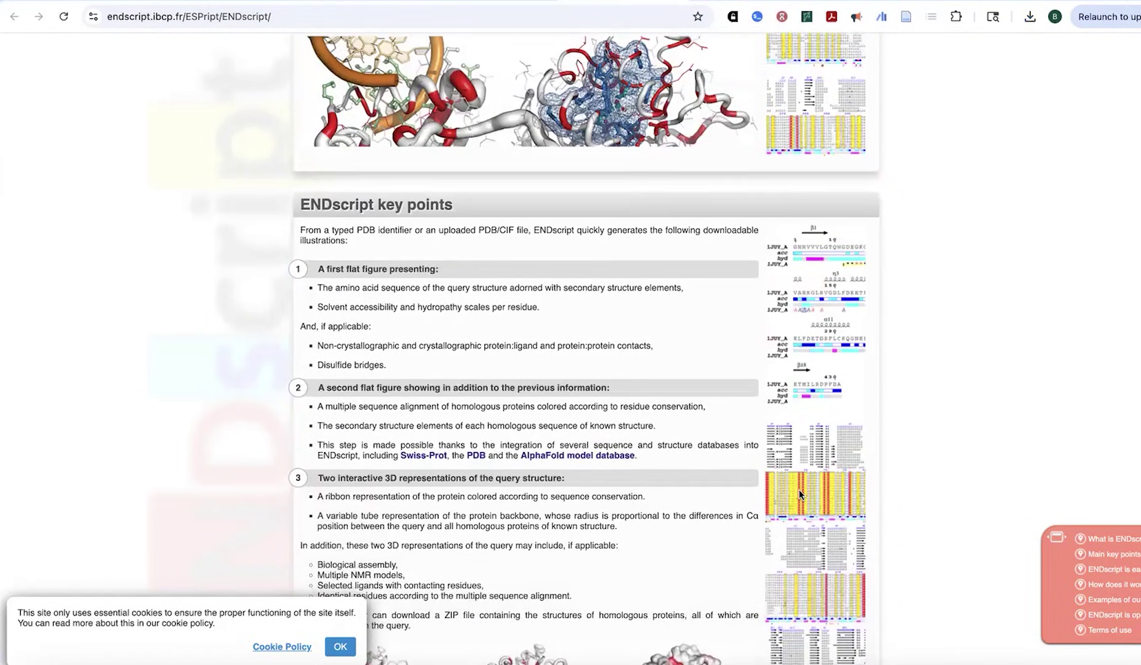
pyautogui.scroll(-3, 799, 490)
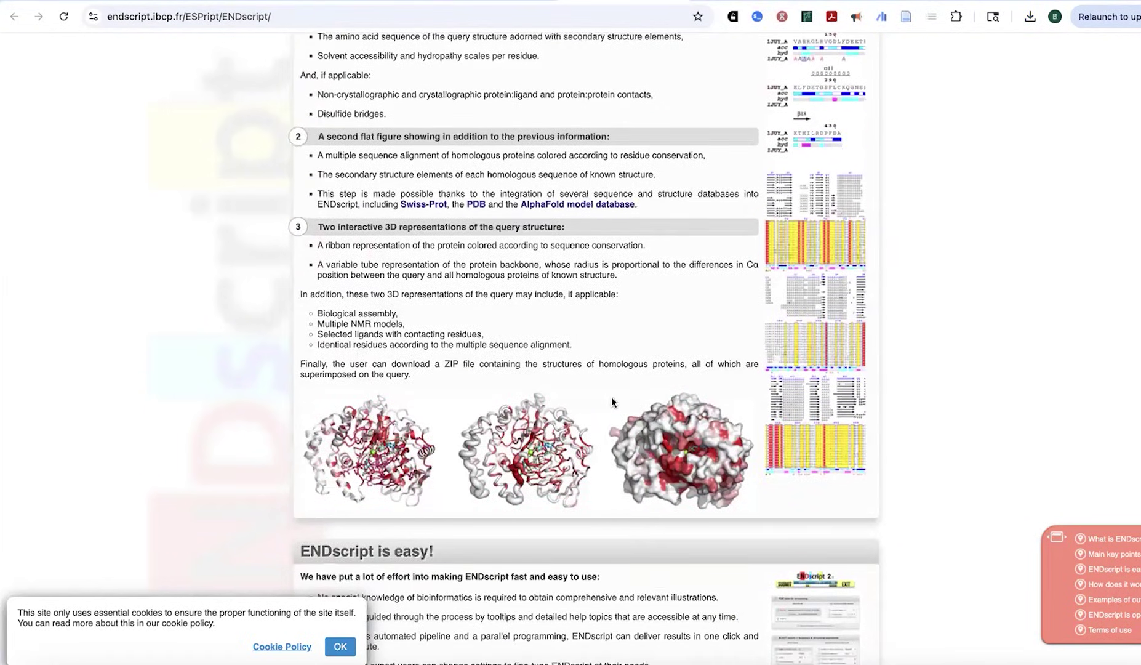
pyautogui.scroll(3, 643, 424)
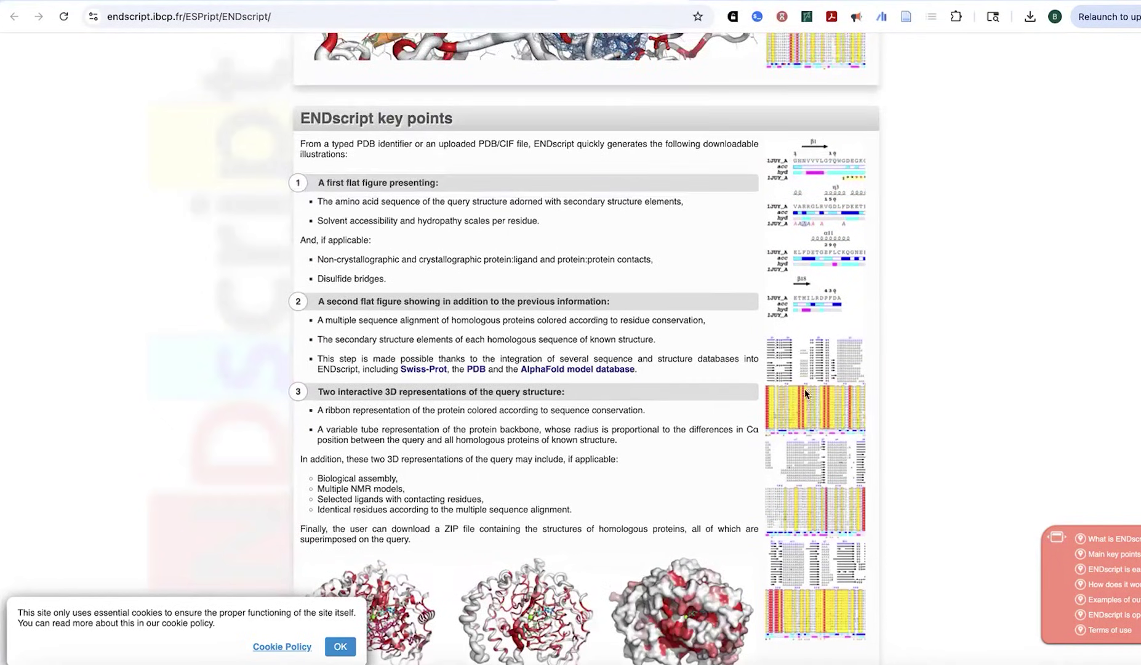
pyautogui.scroll(4, 808, 397)
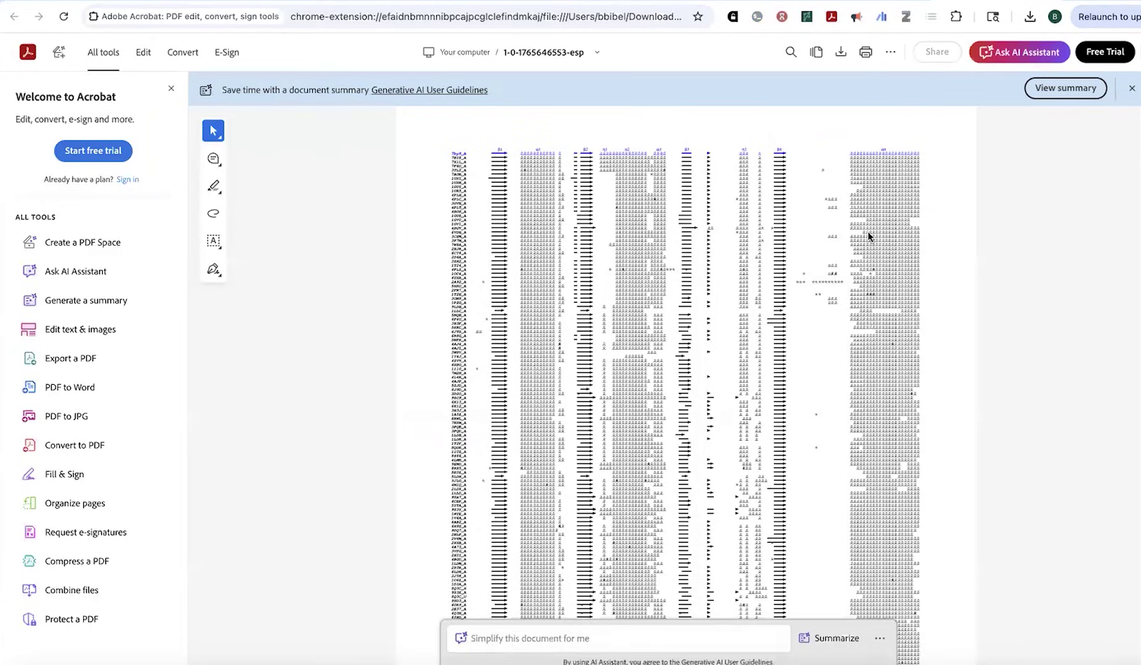
pyautogui.scroll(-5, 867, 232)
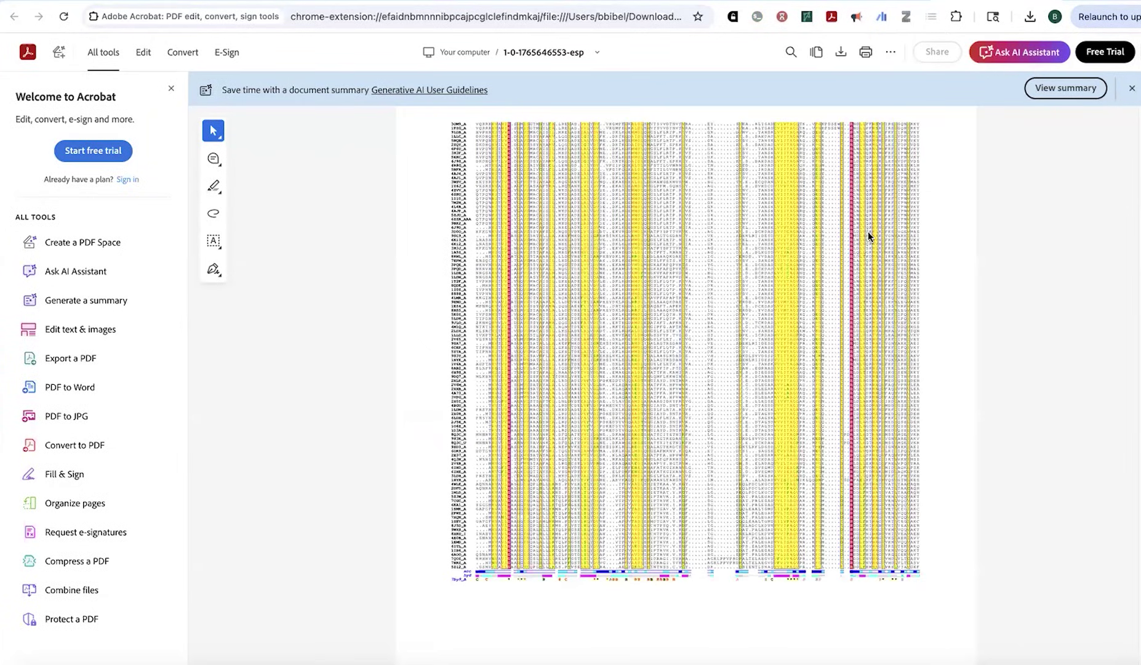
pyautogui.scroll(-10, 868, 233)
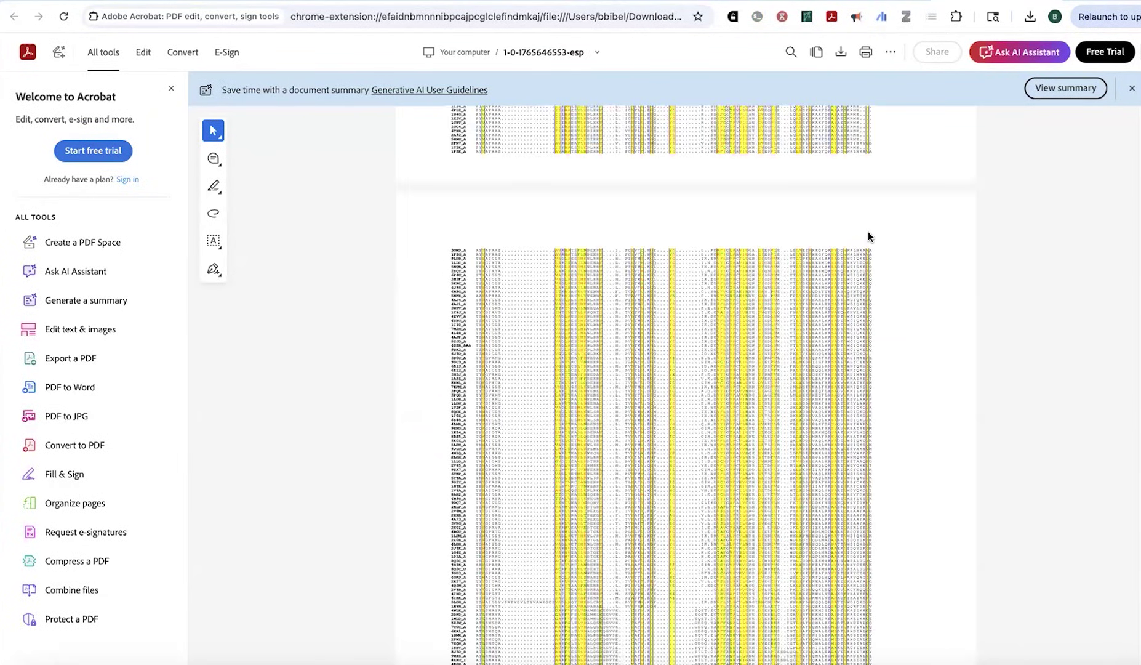
pyautogui.scroll(-10, 868, 233)
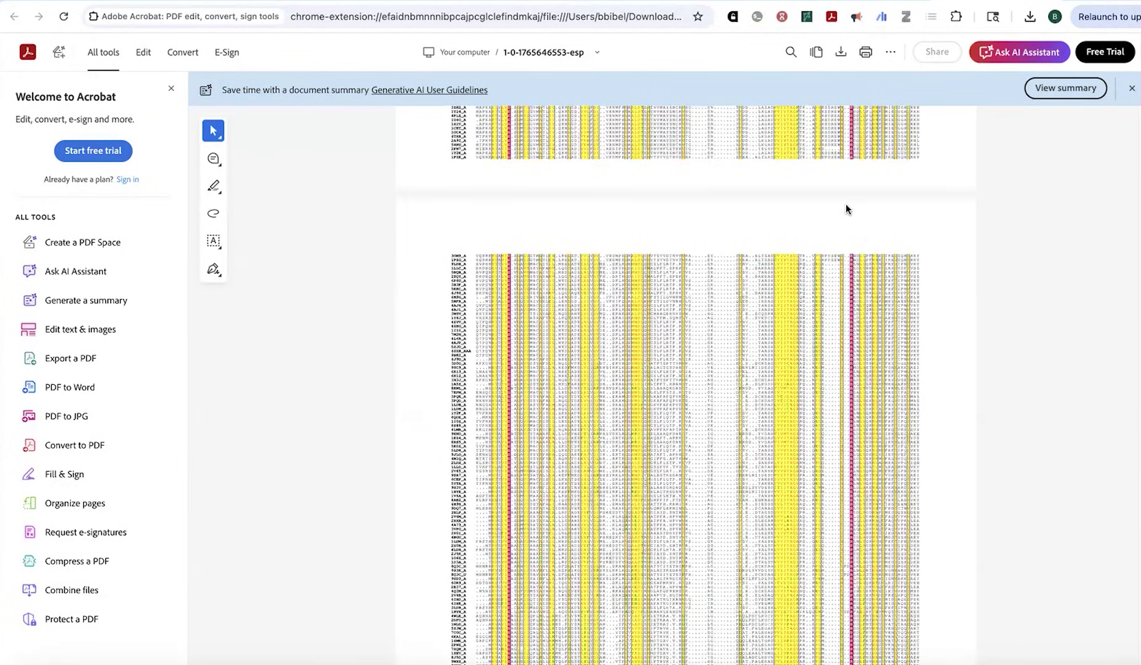
pyautogui.scroll(-5, 684, 382)
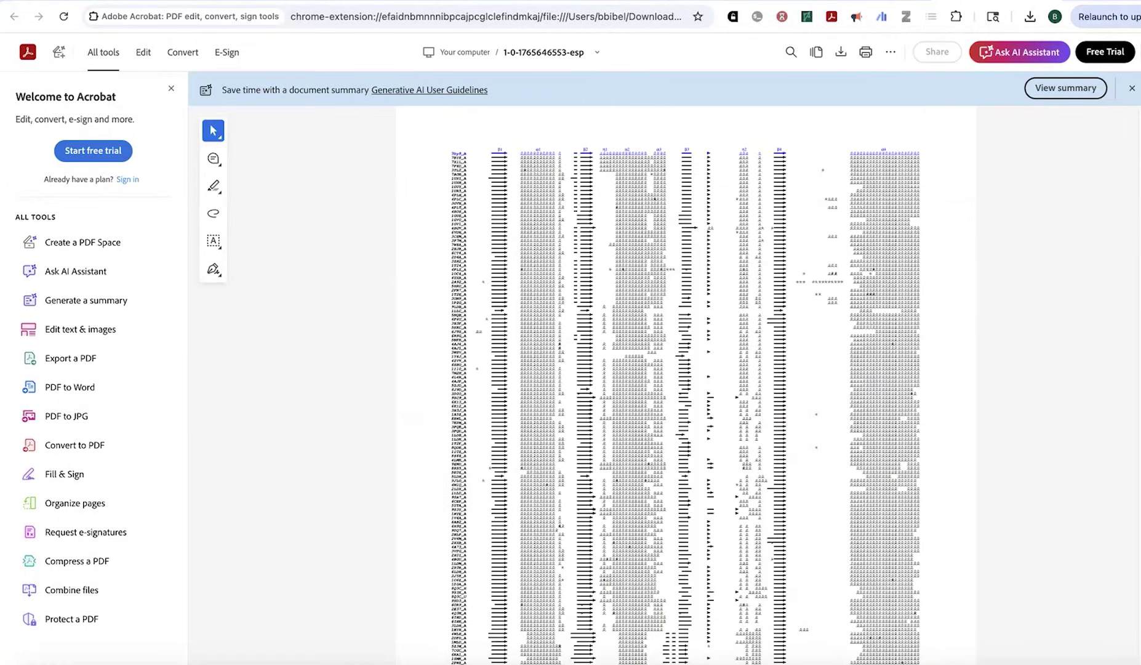
# Return to PDBsum's 7by9 chain A secondary-structure and topology page
pyautogui.hotkey('ctrl', 'Tab')
pyautogui.hotkey('ctrl', 'Tab')
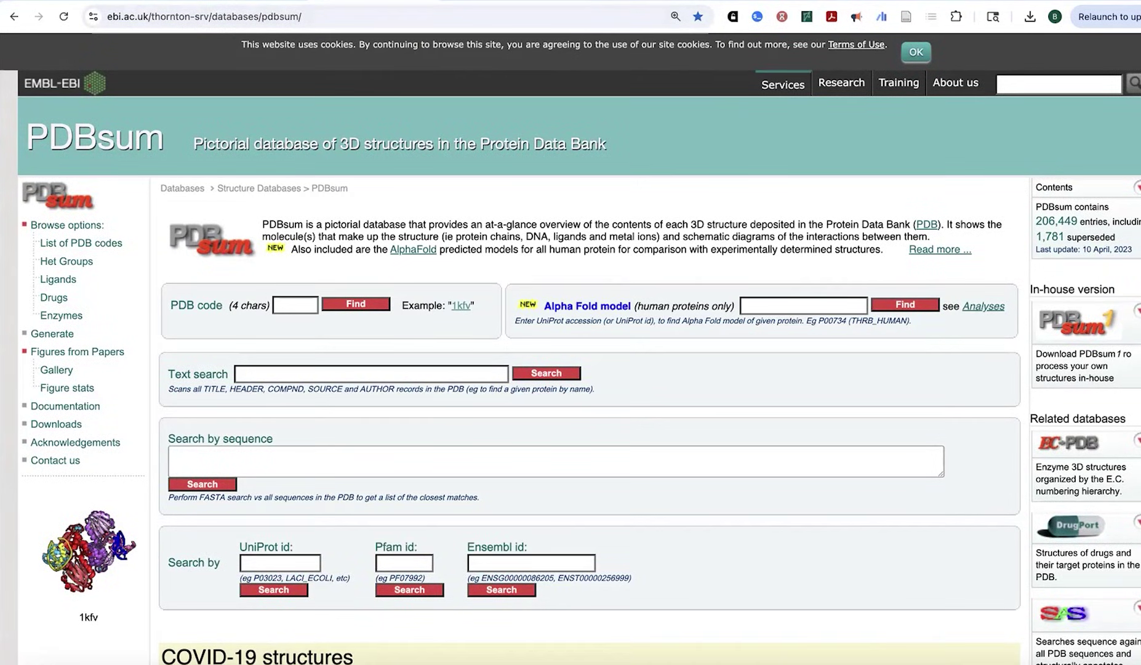
pyautogui.hotkey('ctrl', 'Tab')
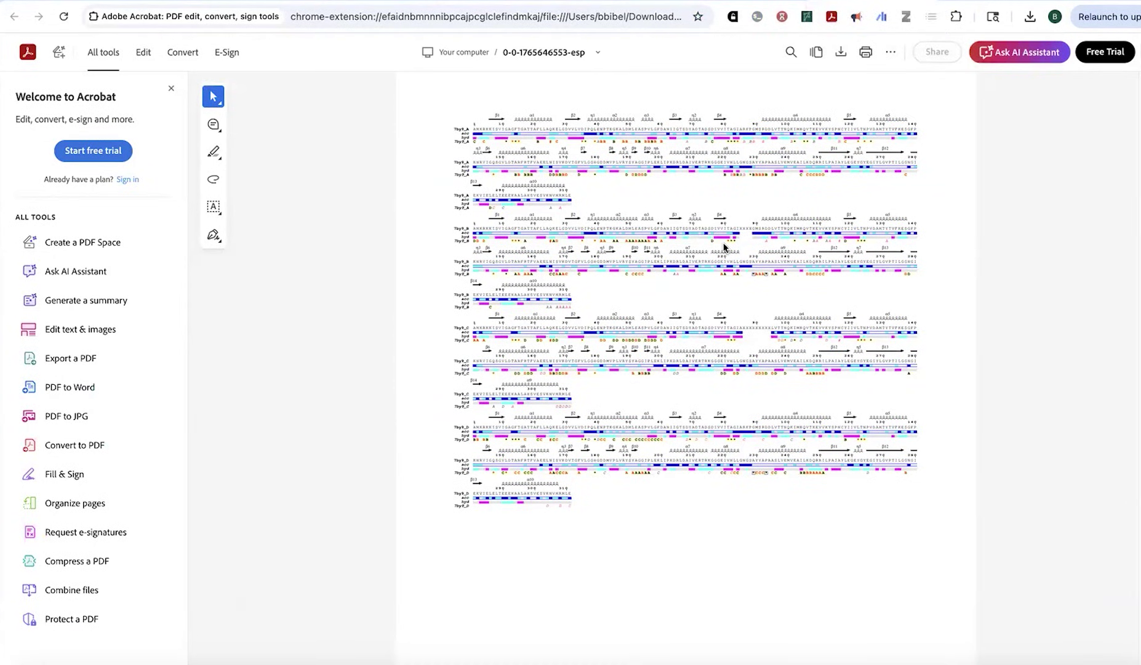
pyautogui.hotkey('ctrl', 'shift', 'Tab')
pyautogui.scroll(1, 815, 110)
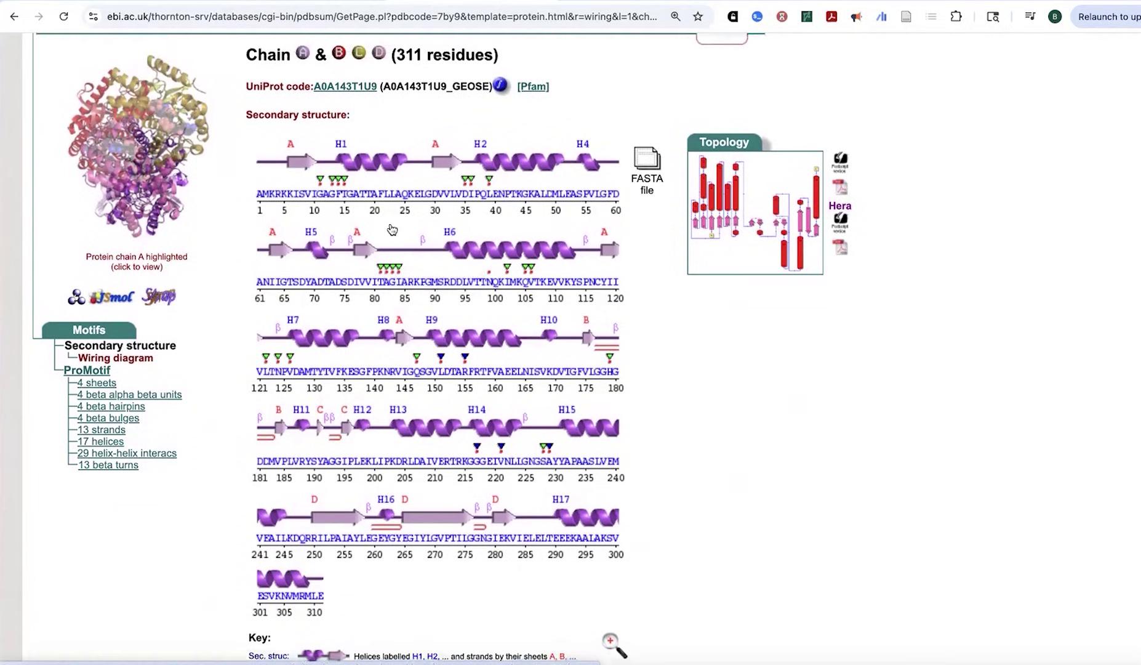
pyautogui.click(781, 187)
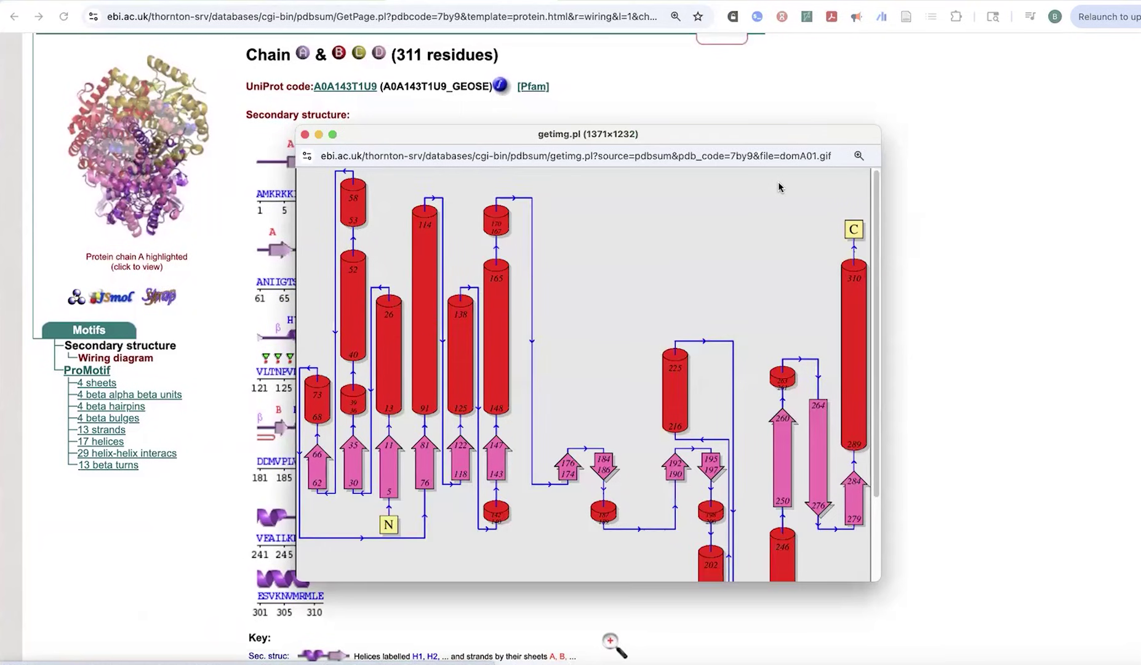
pyautogui.scroll(-4, 779, 188)
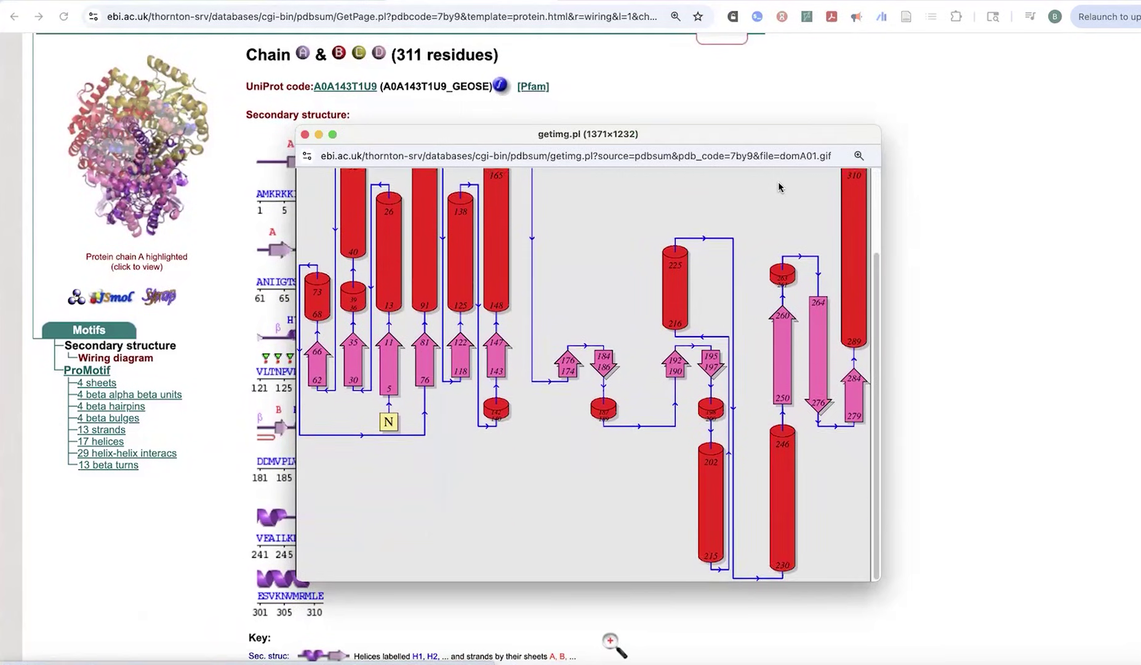
pyautogui.scroll(4, 779, 188)
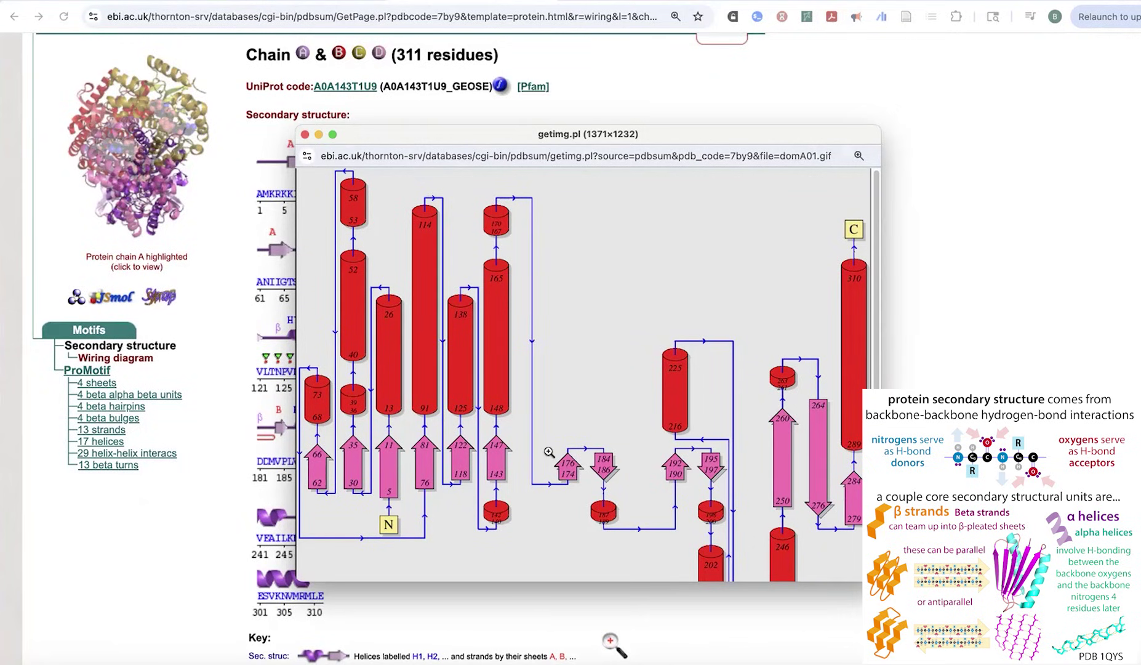
pyautogui.scroll(-2, 549, 452)
pyautogui.scroll(3, 628, 438)
pyautogui.scroll(-4, 800, 449)
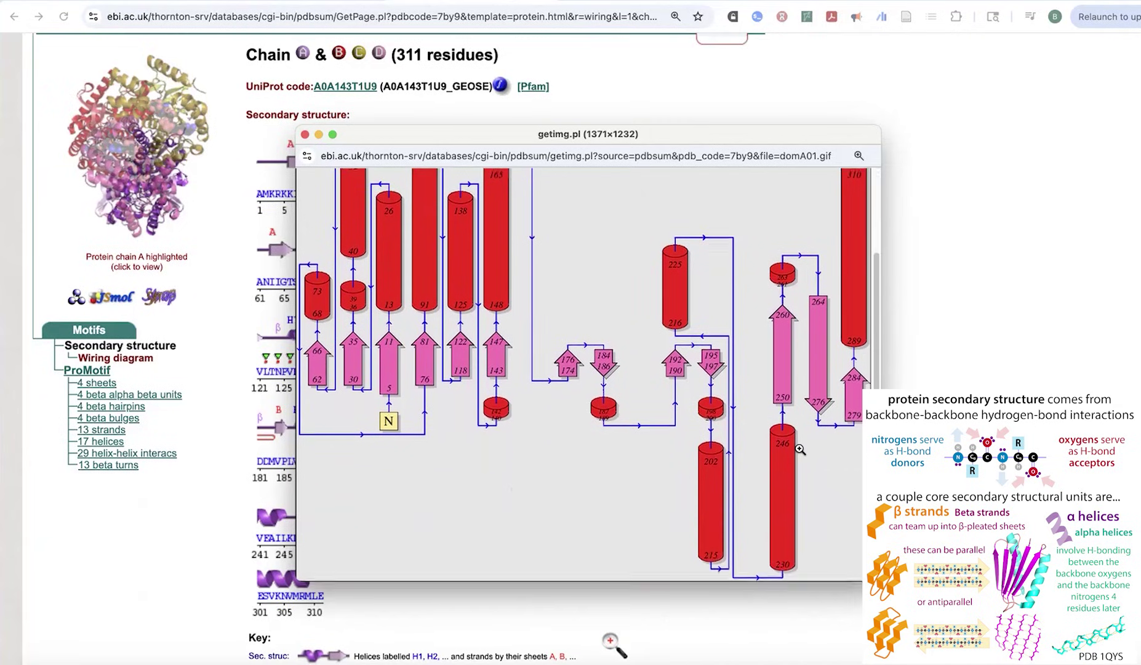
pyautogui.scroll(4, 801, 449)
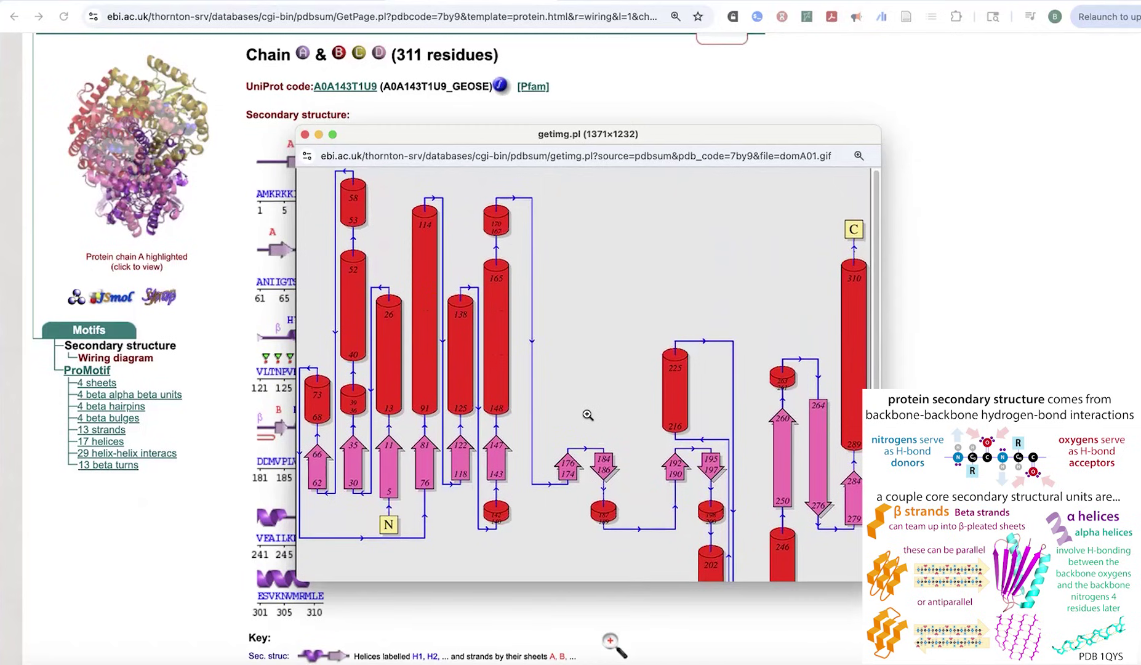
# Close the enlarged topology diagram, scan the chain A FASTA sequence, then go forward to the NAD ligand page
pyautogui.click(305, 135)
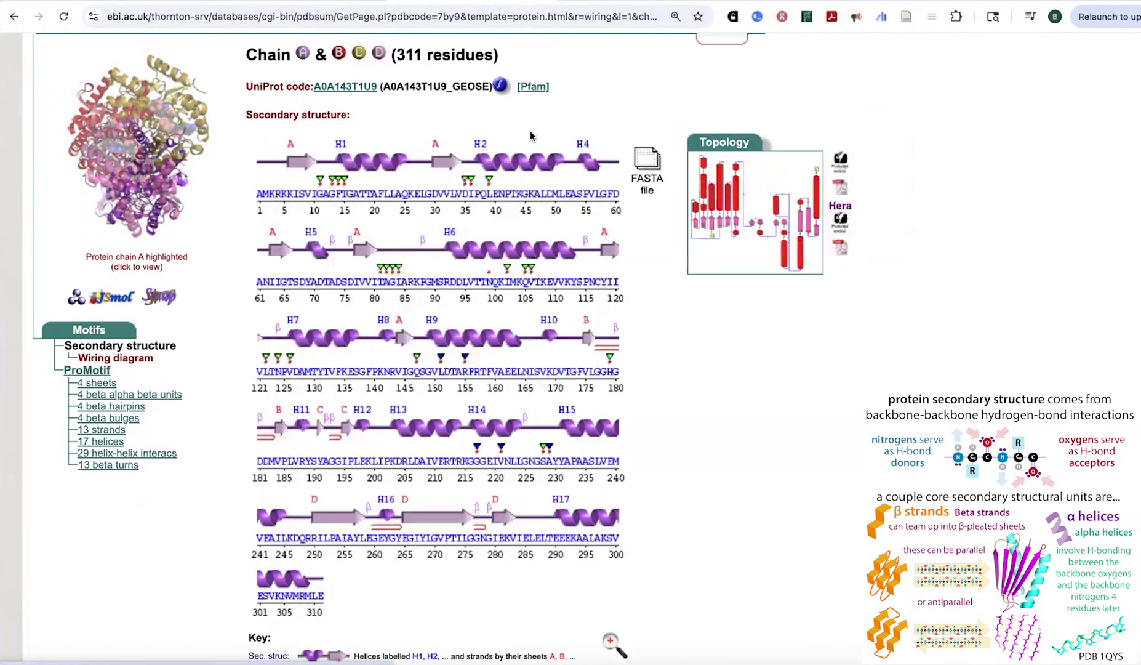
pyautogui.scroll(1, 618, 166)
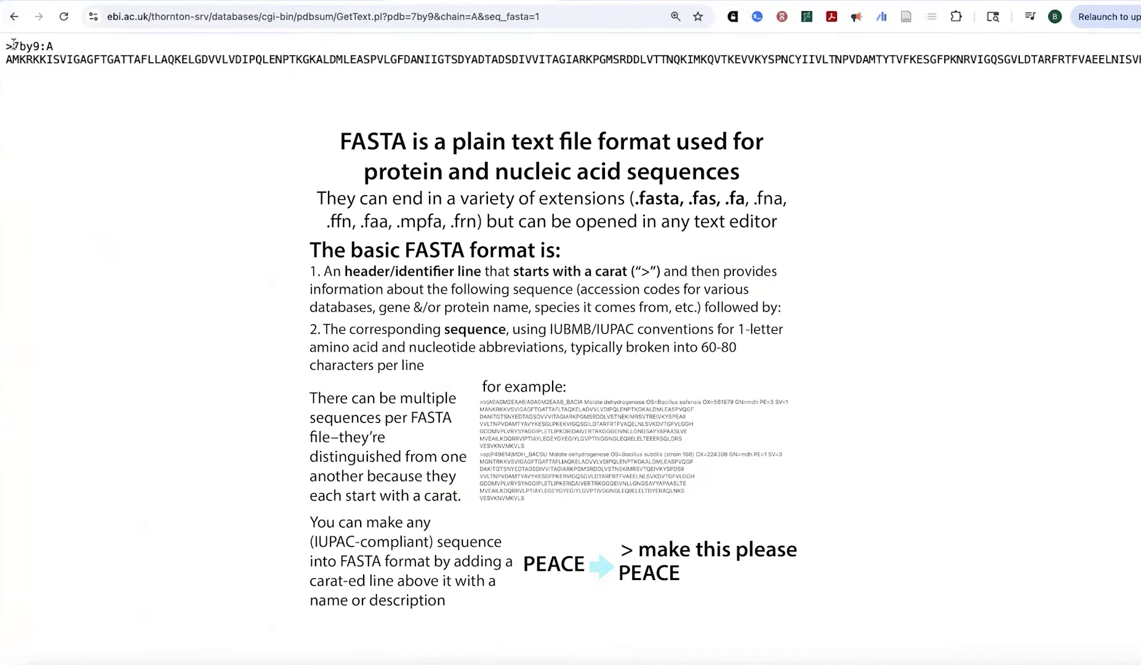
pyautogui.hscroll(15, 35, 49)
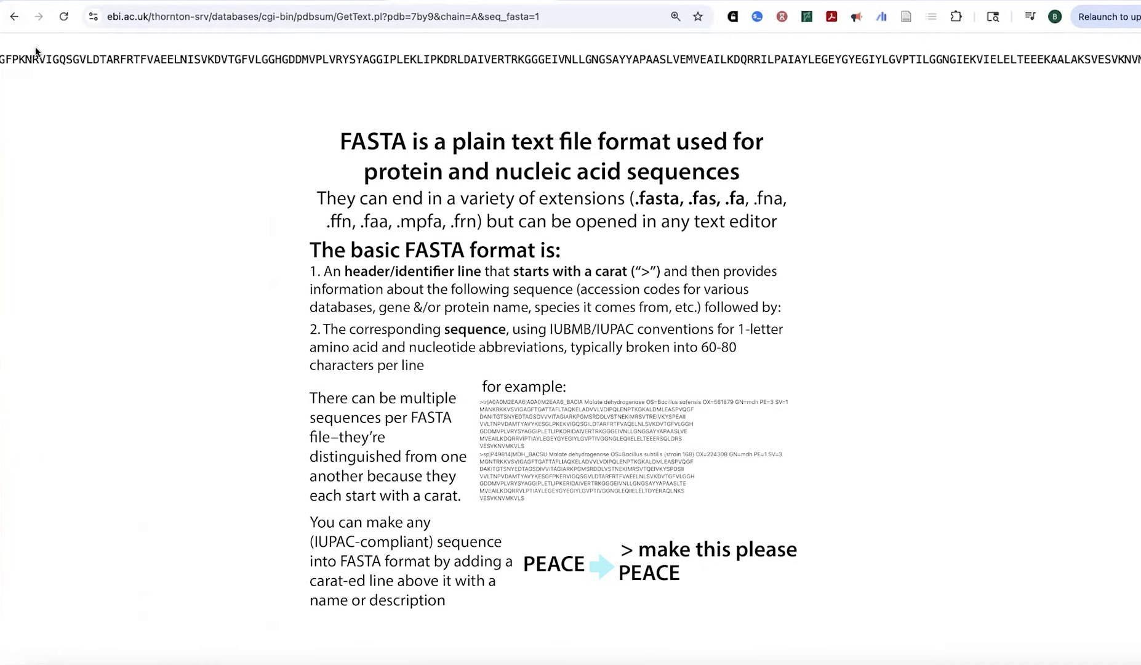
pyautogui.hscroll(-12, 36, 51)
pyautogui.hscroll(-10, 35, 51)
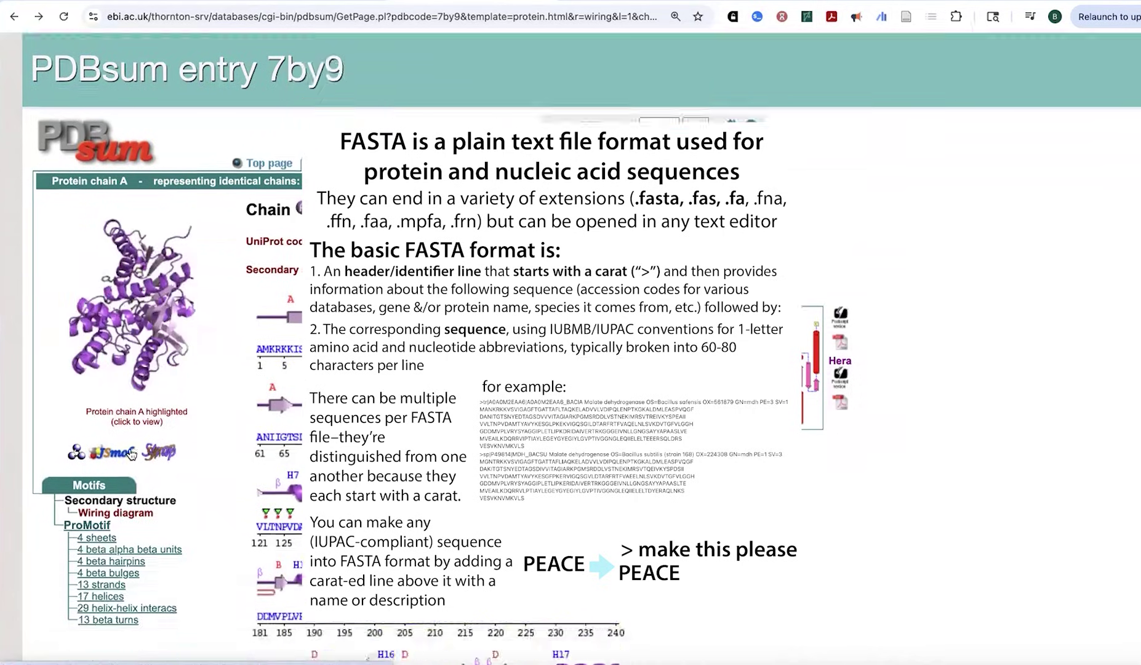
pyautogui.hotkey('alt', 'Right')
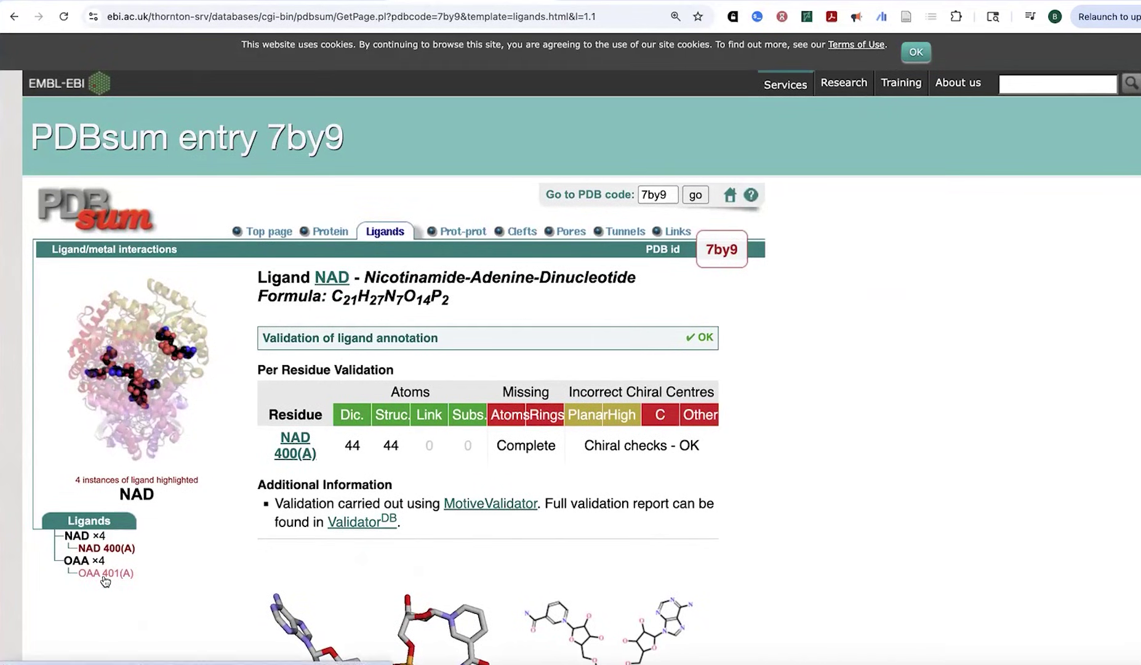
pyautogui.scroll(-3, 235, 318)
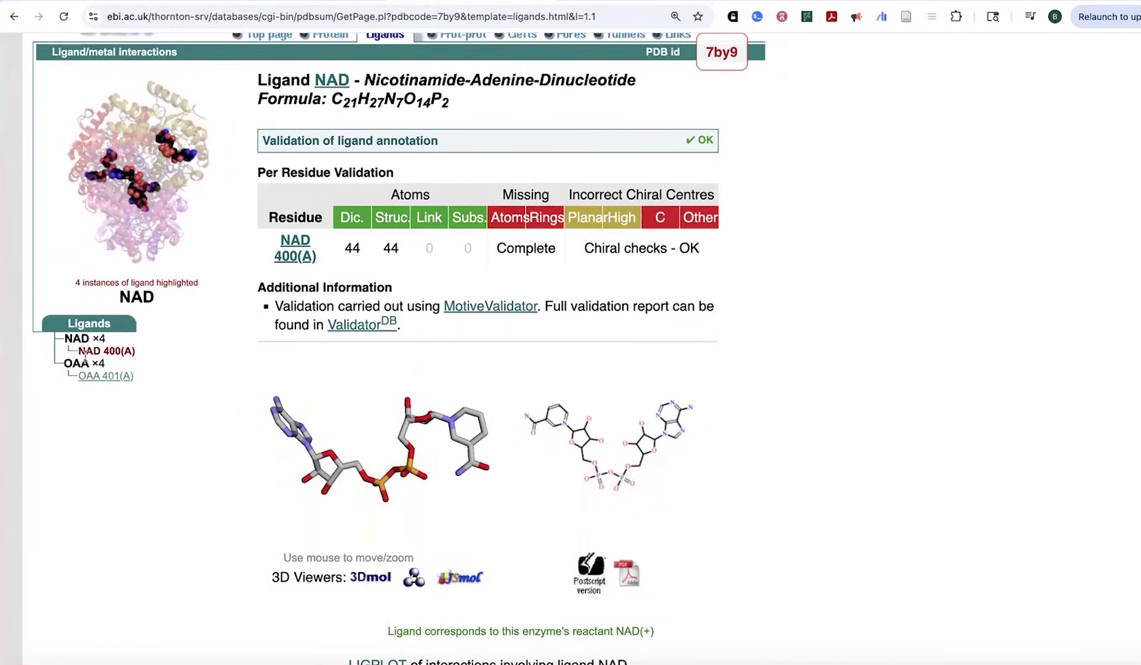
pyautogui.click(96, 377)
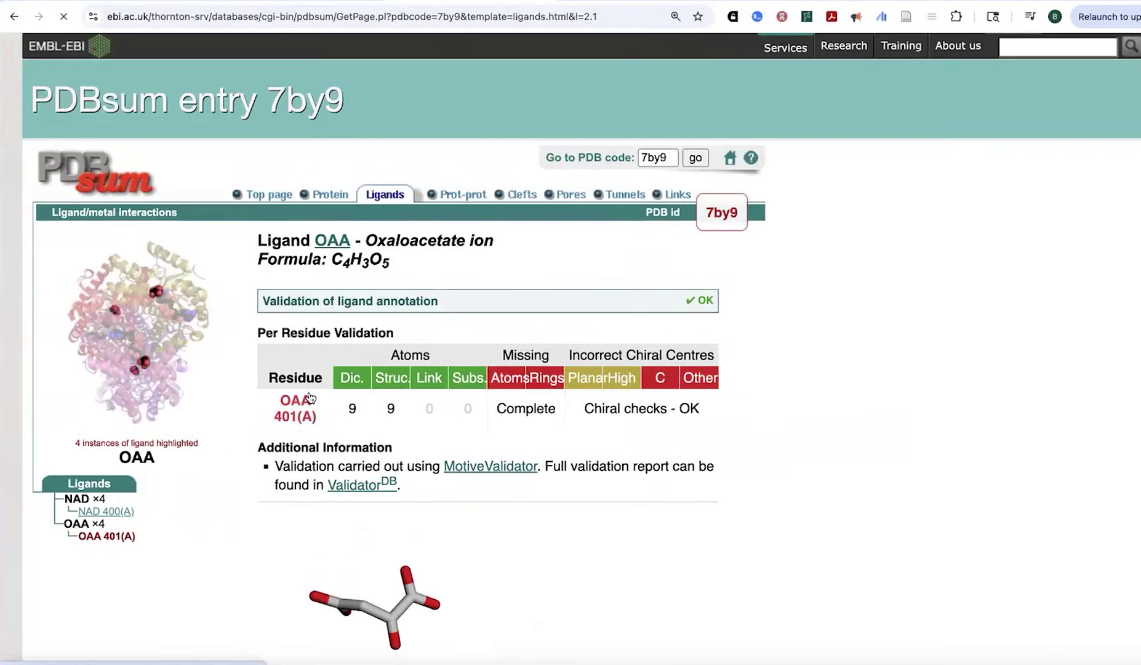
pyautogui.click(95, 509)
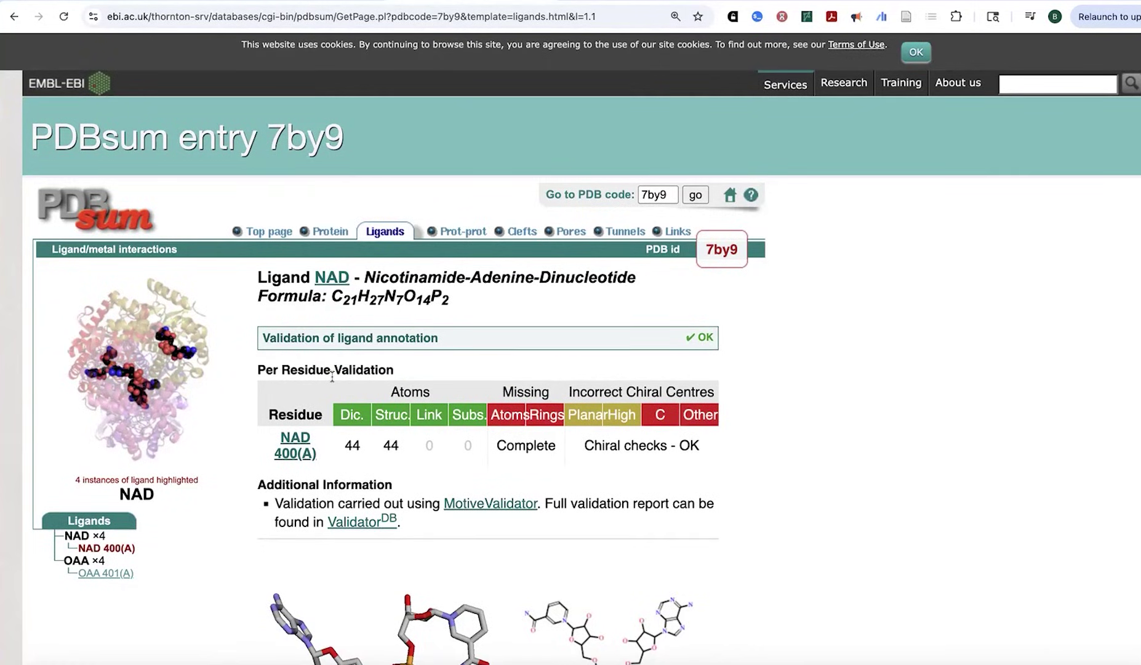
pyautogui.scroll(-1, 827, 428)
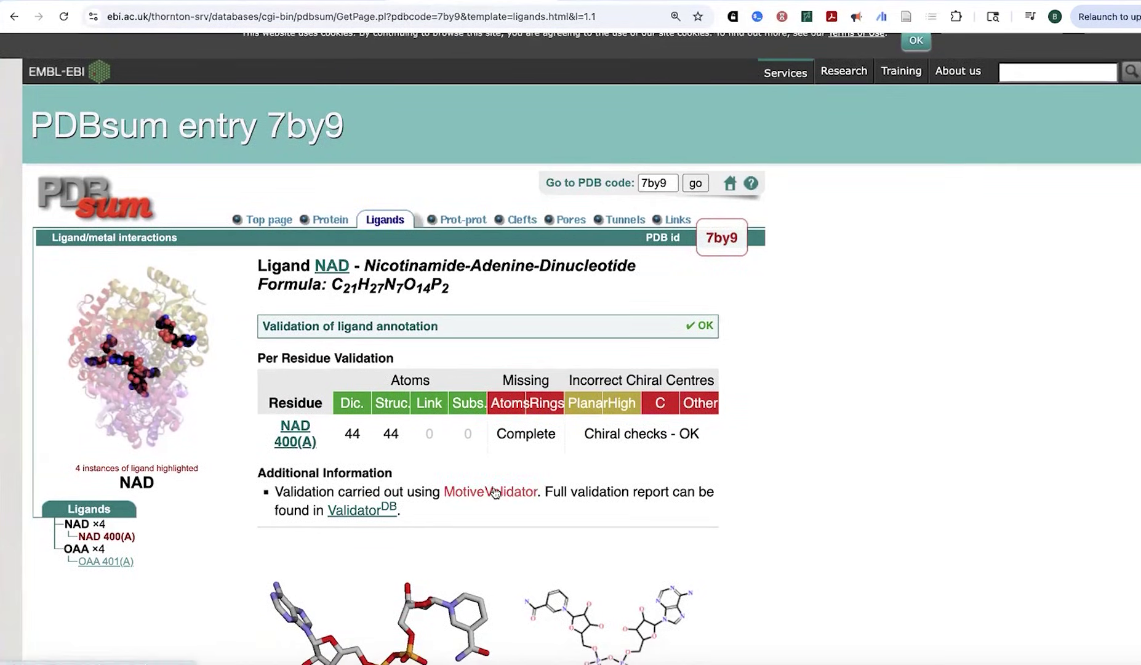
pyautogui.scroll(-4, 493, 492)
pyautogui.scroll(-5, 493, 491)
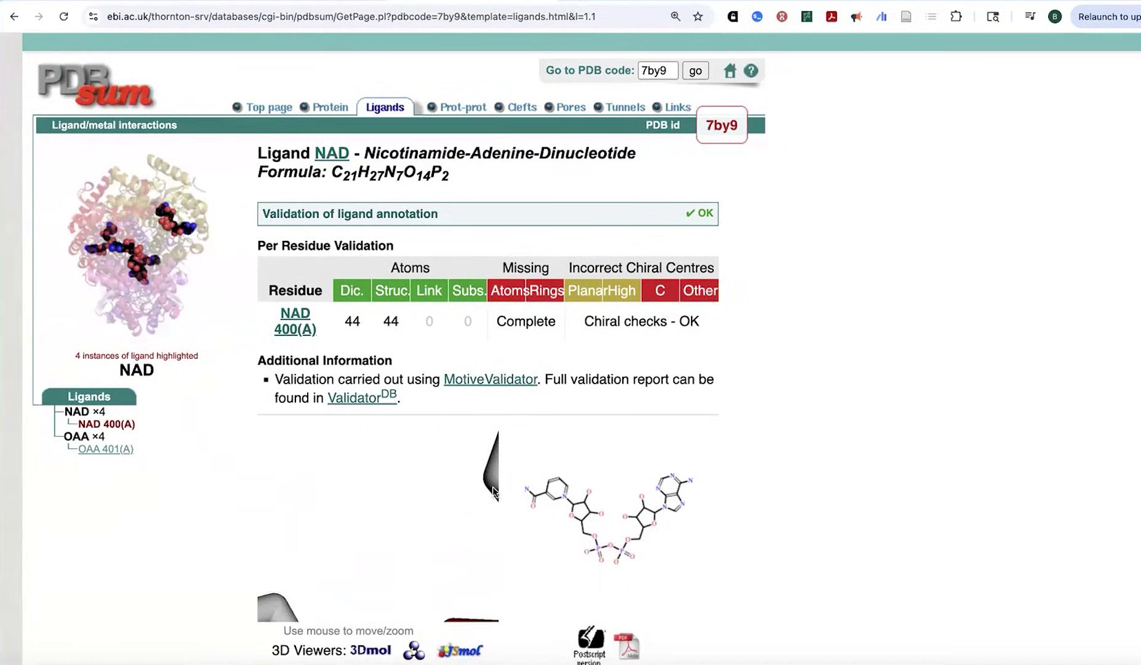
pyautogui.scroll(3, 494, 493)
pyautogui.scroll(-5, 901, 415)
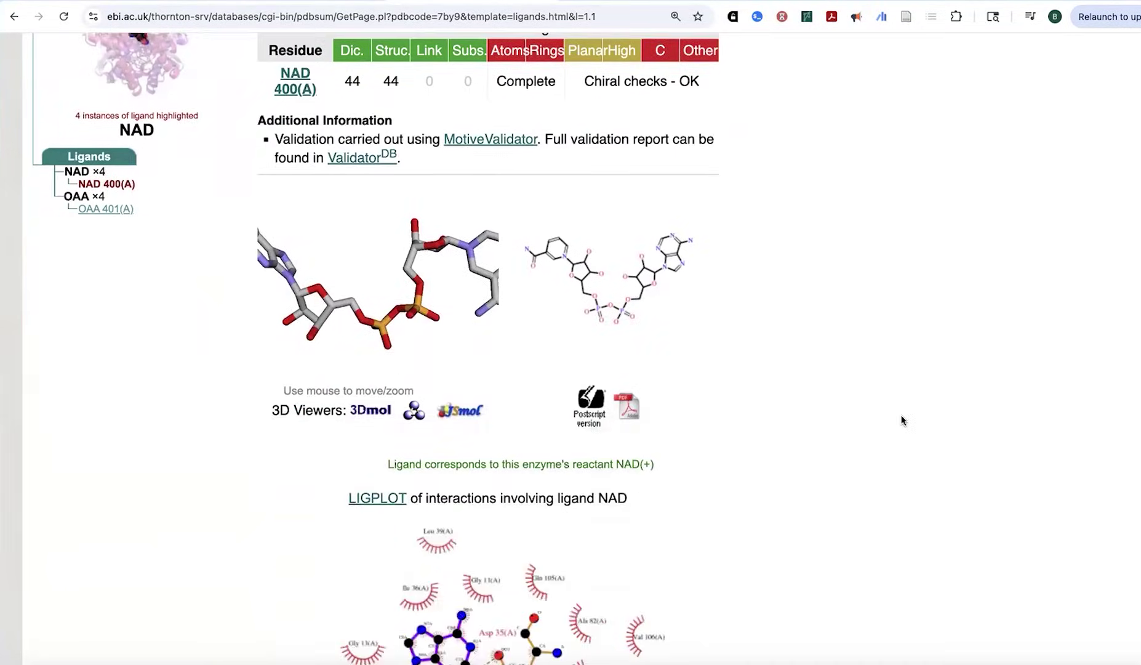
pyautogui.scroll(-5, 553, 311)
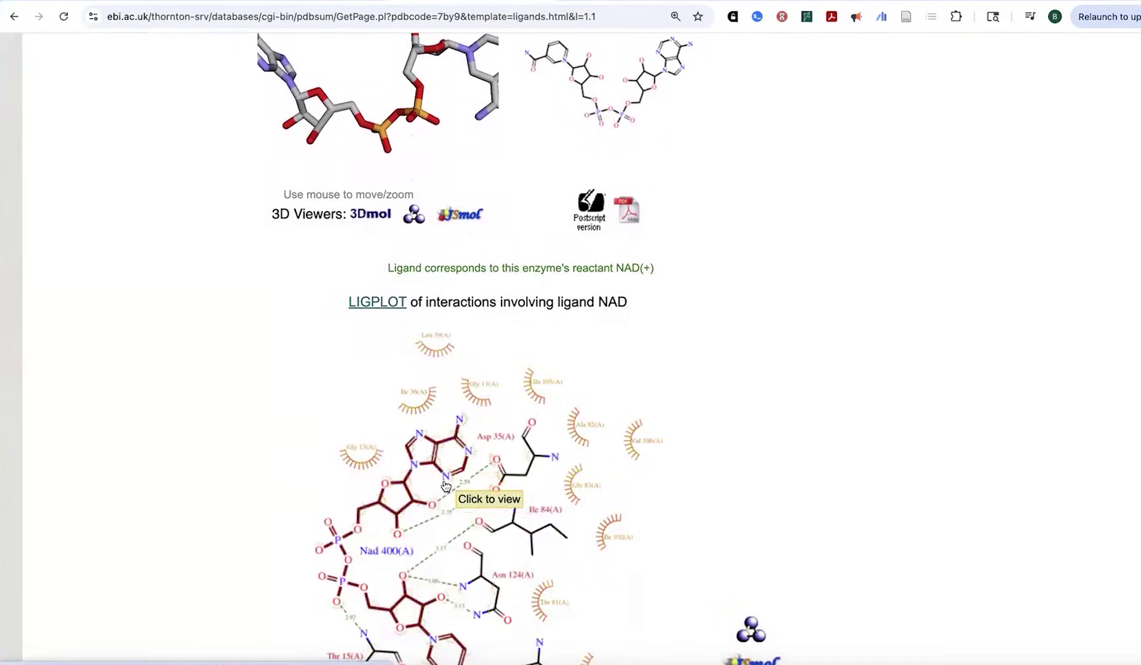
pyautogui.scroll(-3, 456, 491)
pyautogui.click(457, 475)
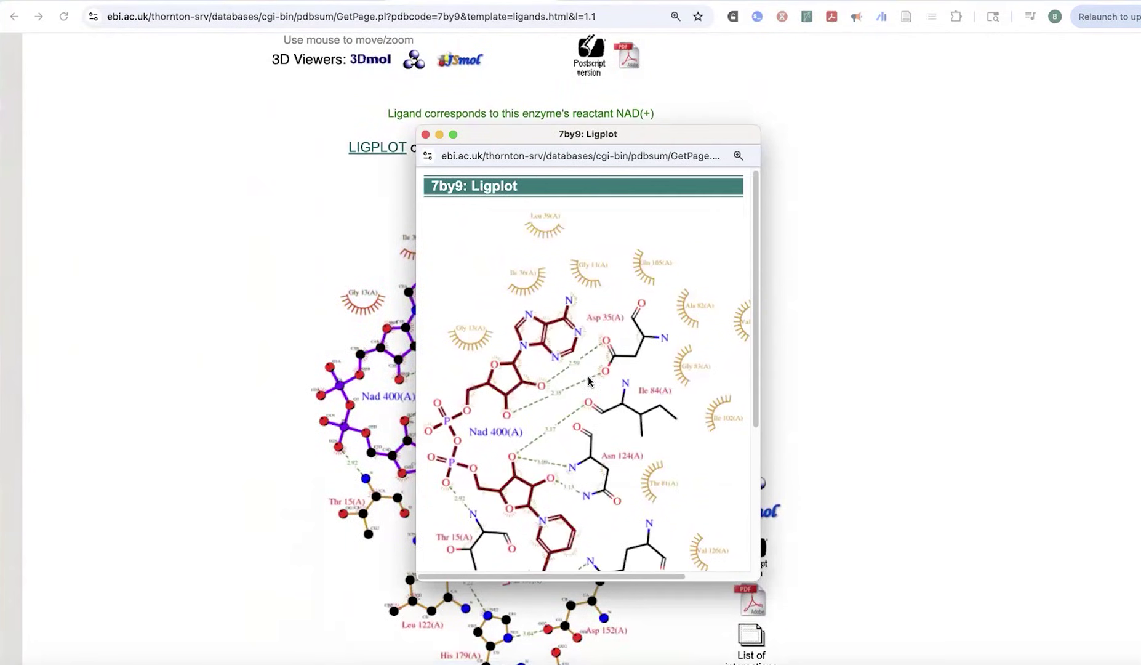
pyautogui.scroll(-2, 589, 382)
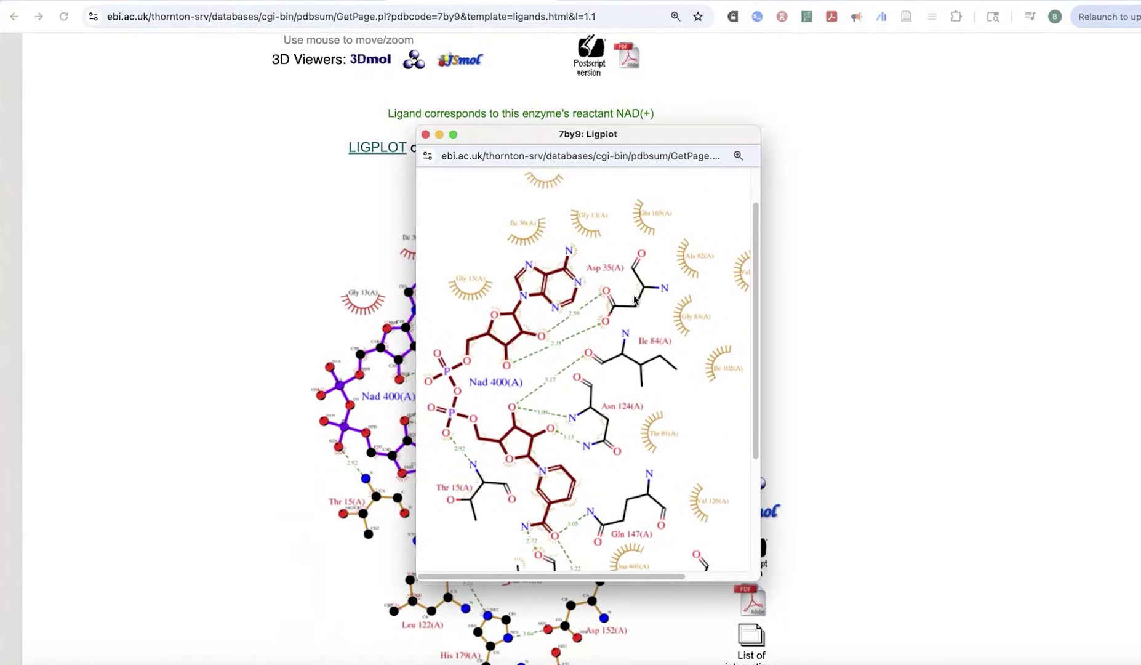
pyautogui.scroll(-5, 603, 349)
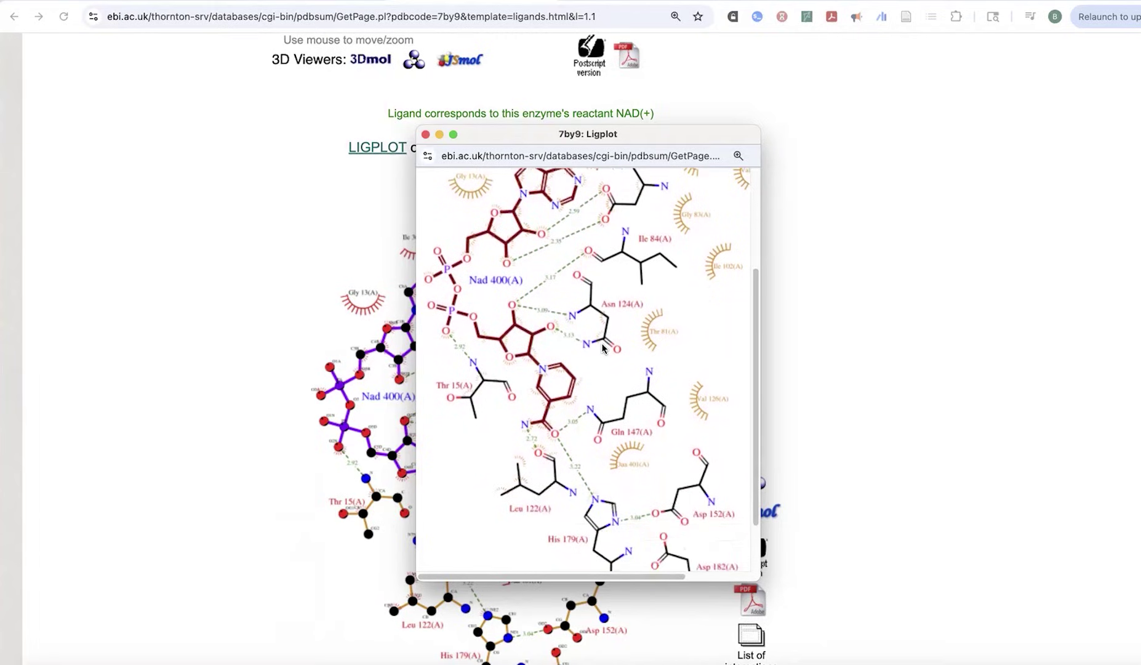
pyautogui.scroll(-1, 602, 349)
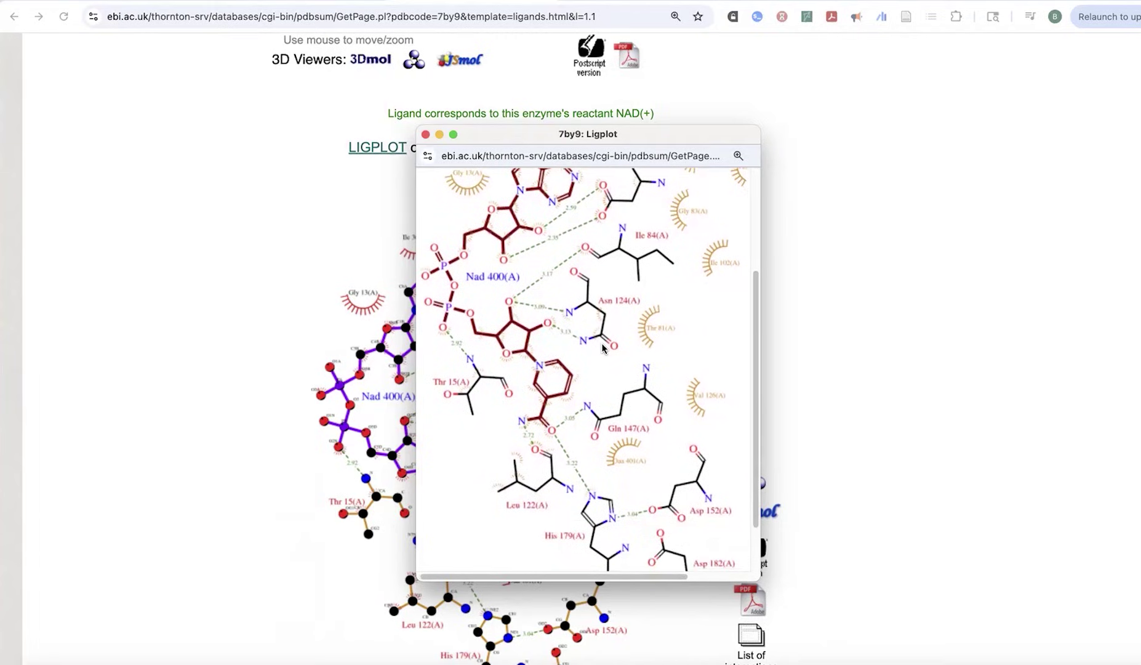
pyautogui.scroll(8, 603, 348)
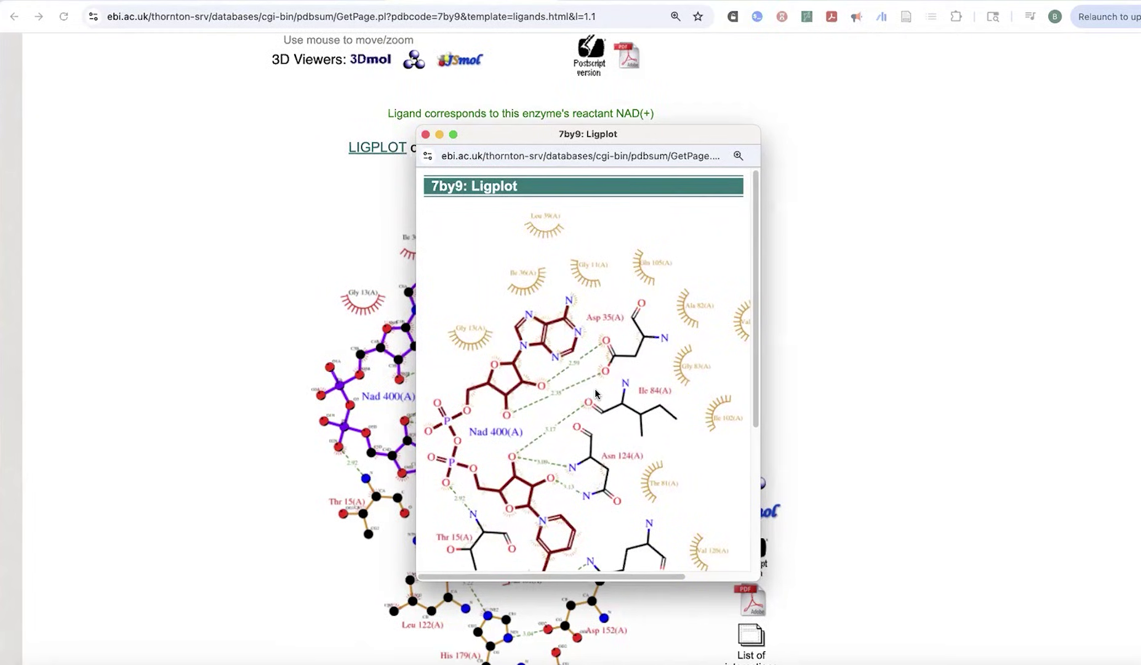
pyautogui.scroll(-3, 507, 363)
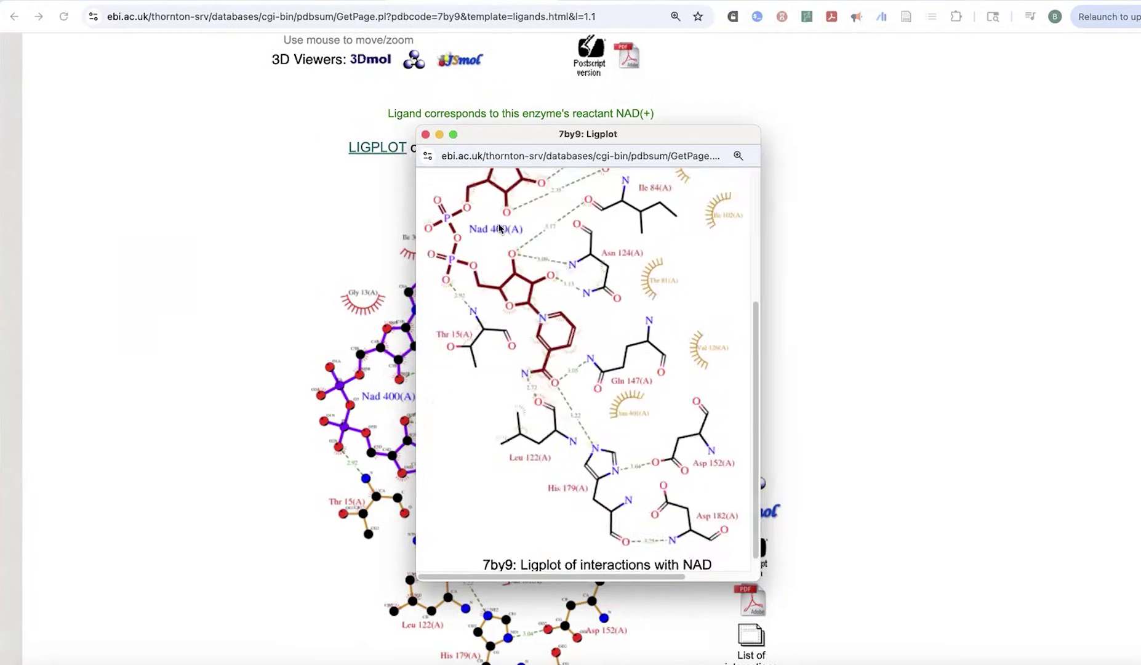
pyautogui.click(426, 134)
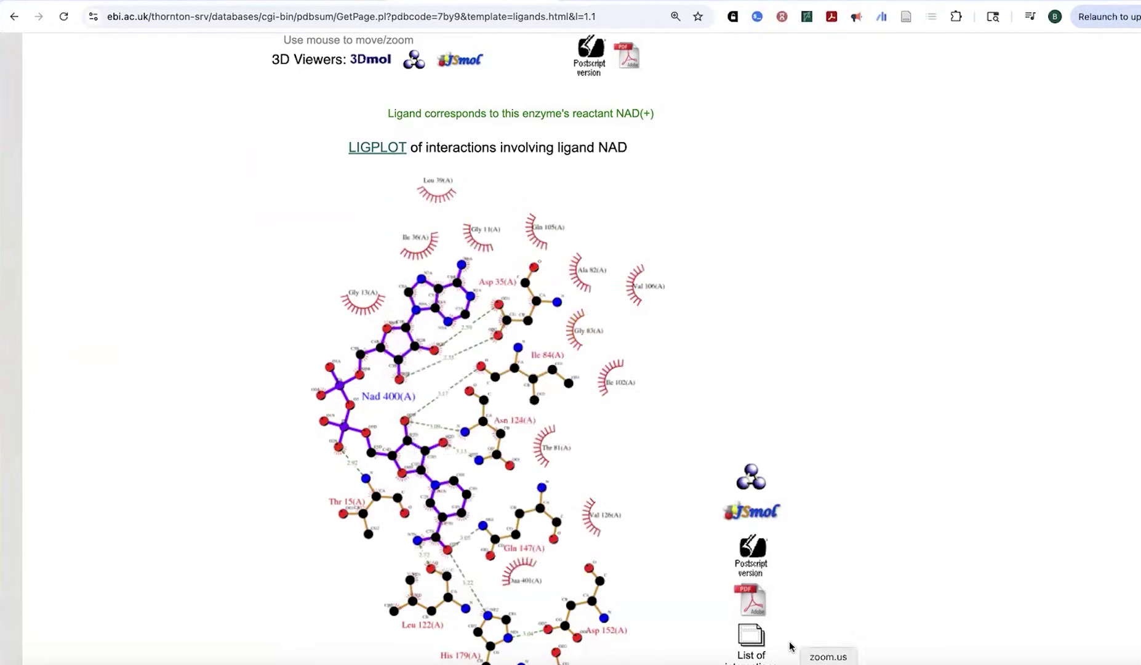
pyautogui.scroll(-2, 775, 616)
# Review NAD's 9 hydrogen bonds and 96 non-bonded contacts, then go back to the ligand page
pyautogui.click(751, 556)
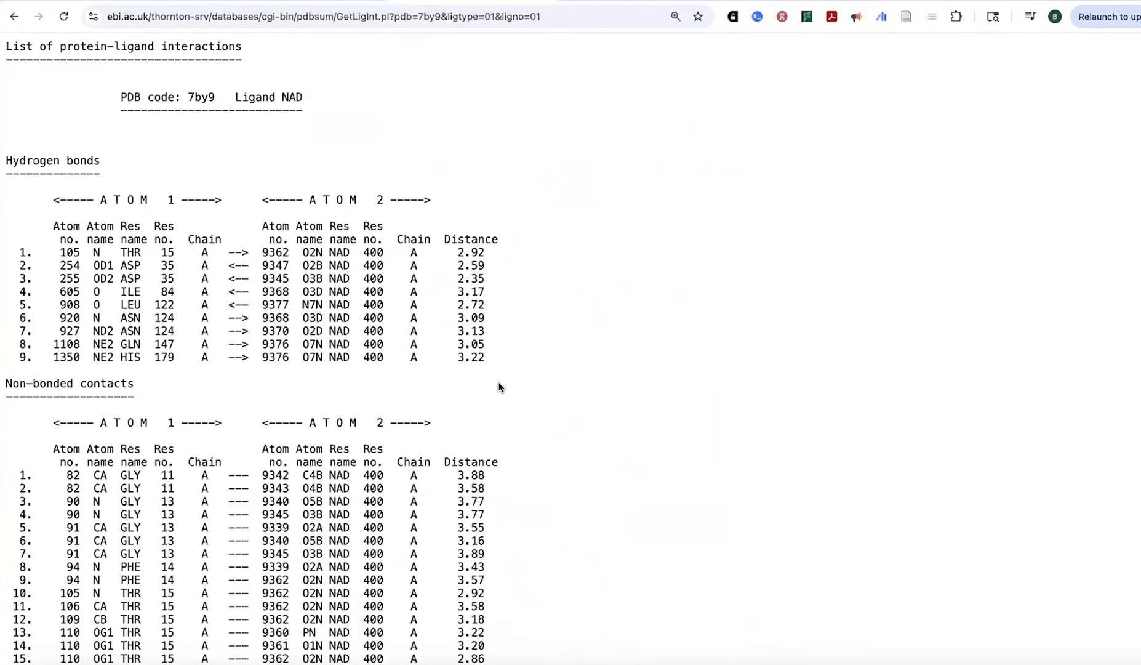
pyautogui.scroll(-1, 266, 200)
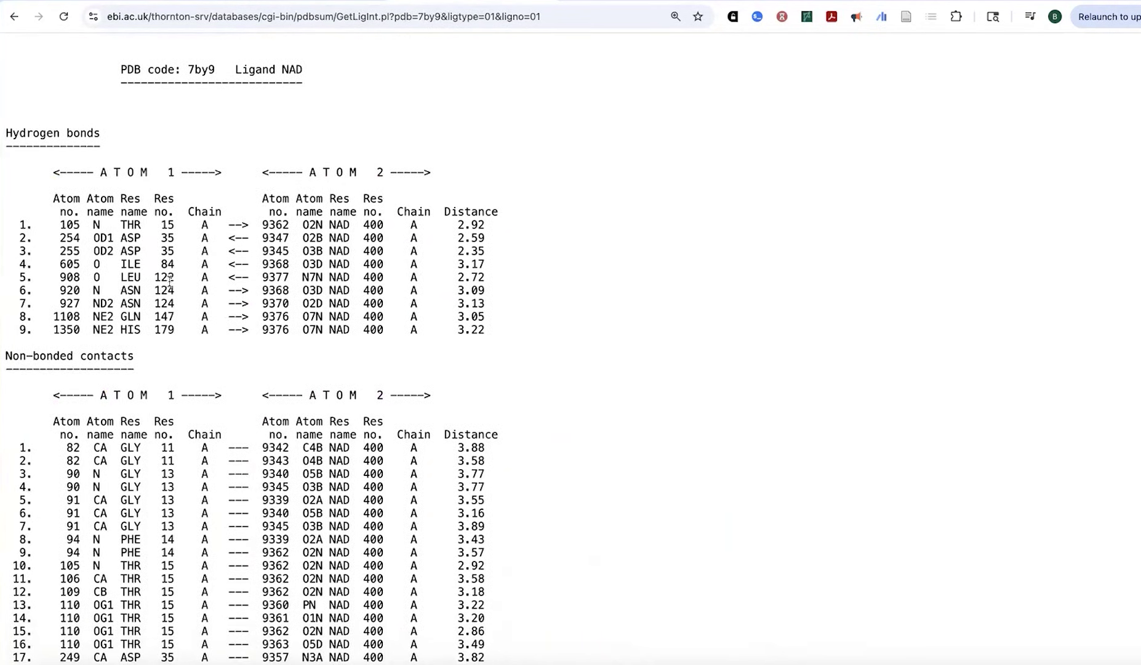
pyautogui.scroll(-17, 169, 281)
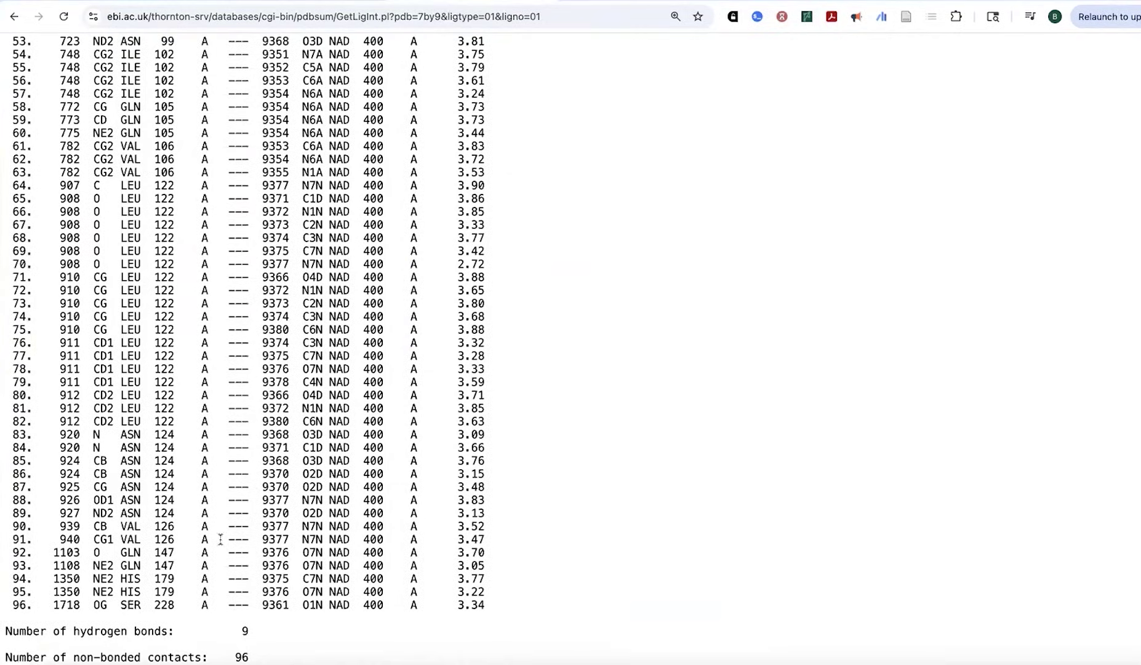
pyautogui.scroll(8, 167, 641)
pyautogui.scroll(10, 166, 640)
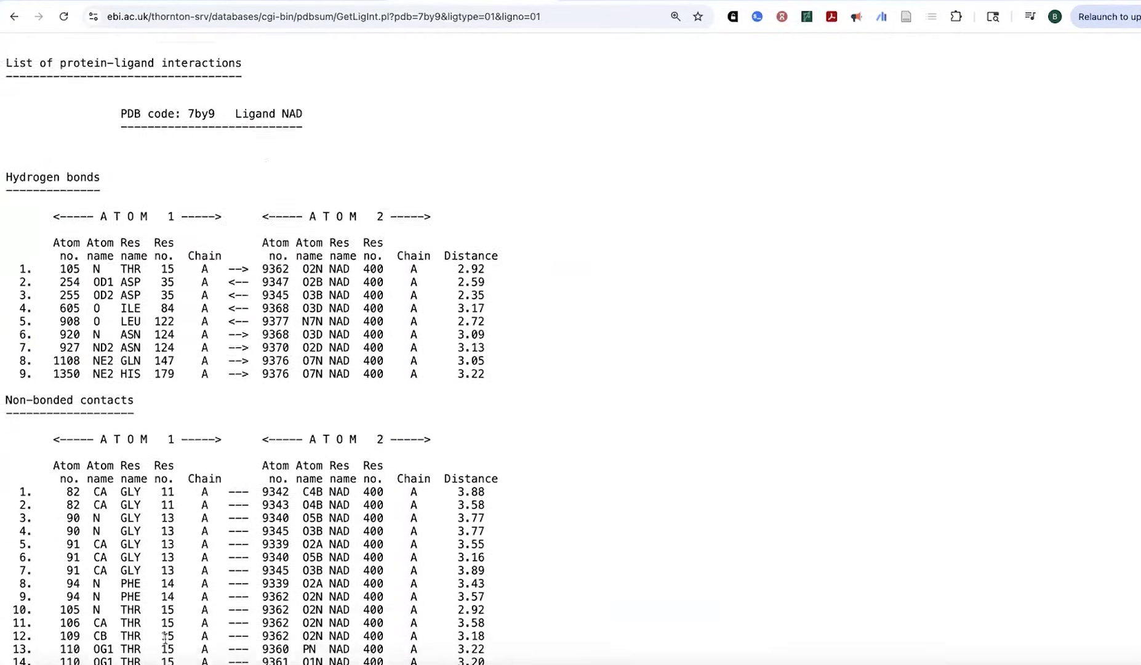
pyautogui.click(14, 18)
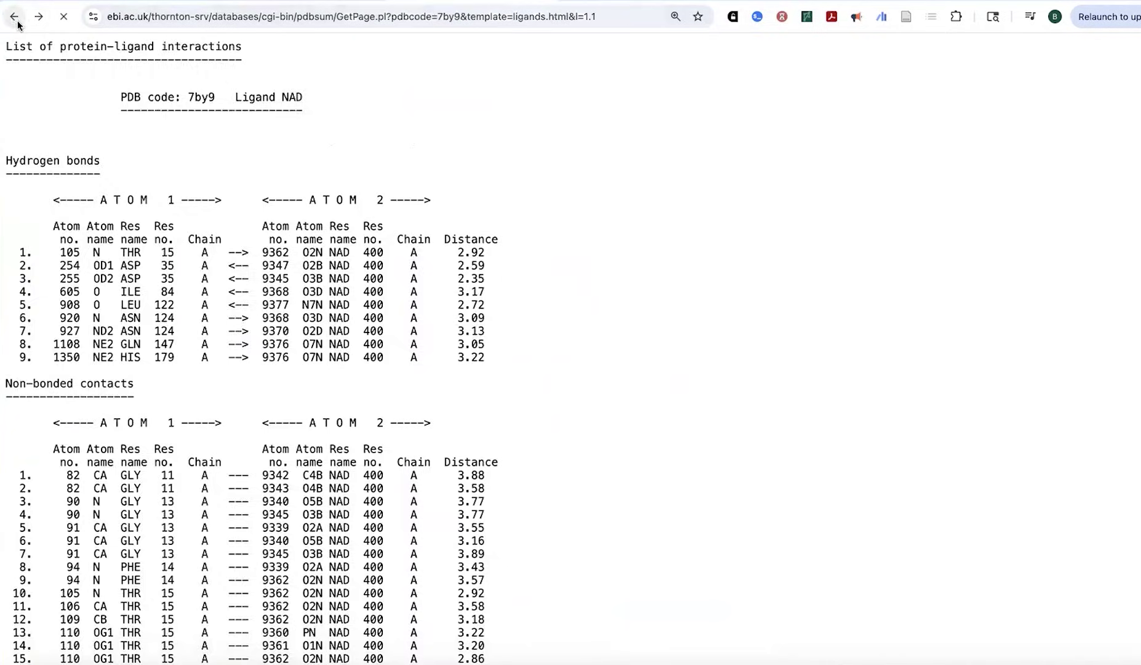
# Open the OAA 401(A) ligand page and scroll through its LIGPLOT
pyautogui.scroll(9, 280, 76)
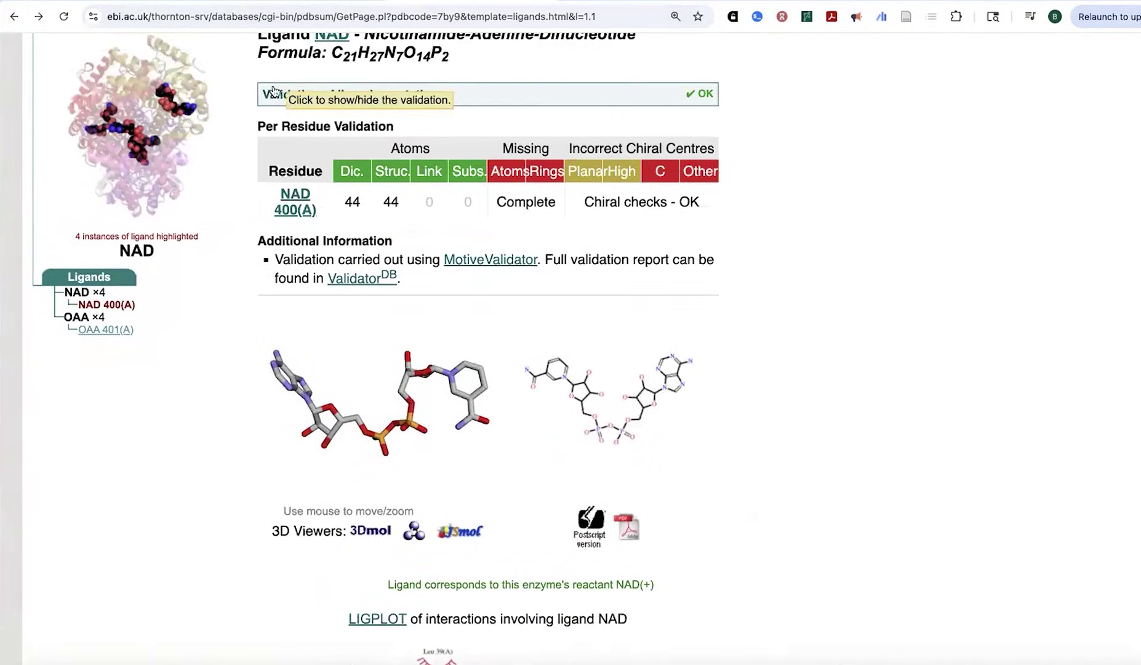
pyautogui.click(97, 328)
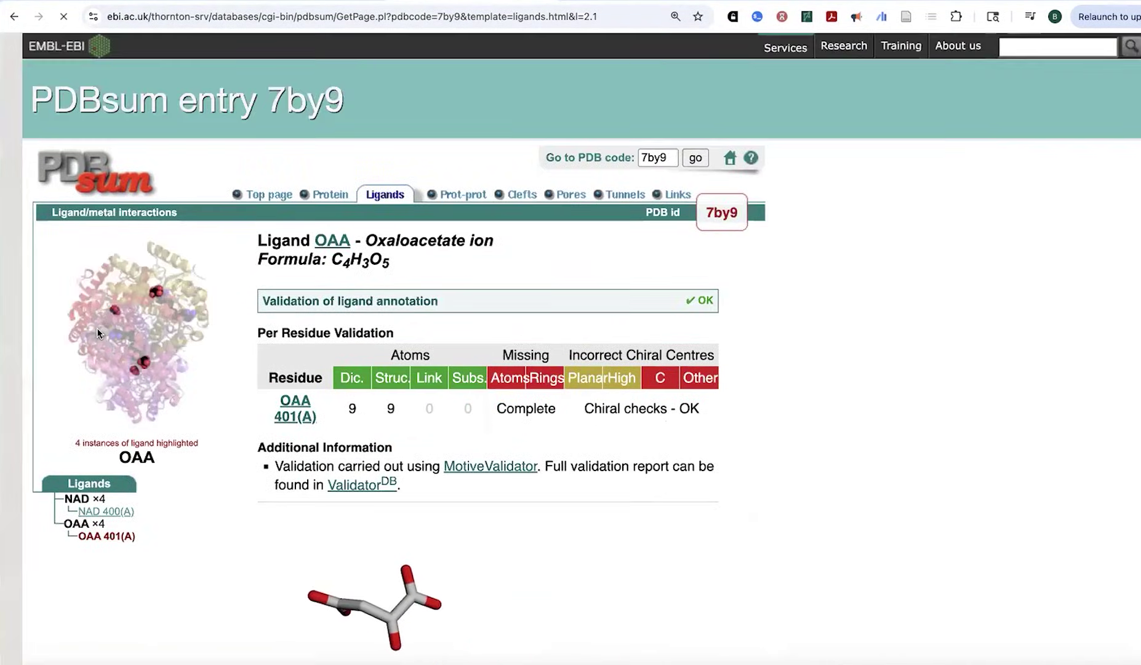
pyautogui.scroll(-3, 840, 521)
pyautogui.scroll(-8, 839, 521)
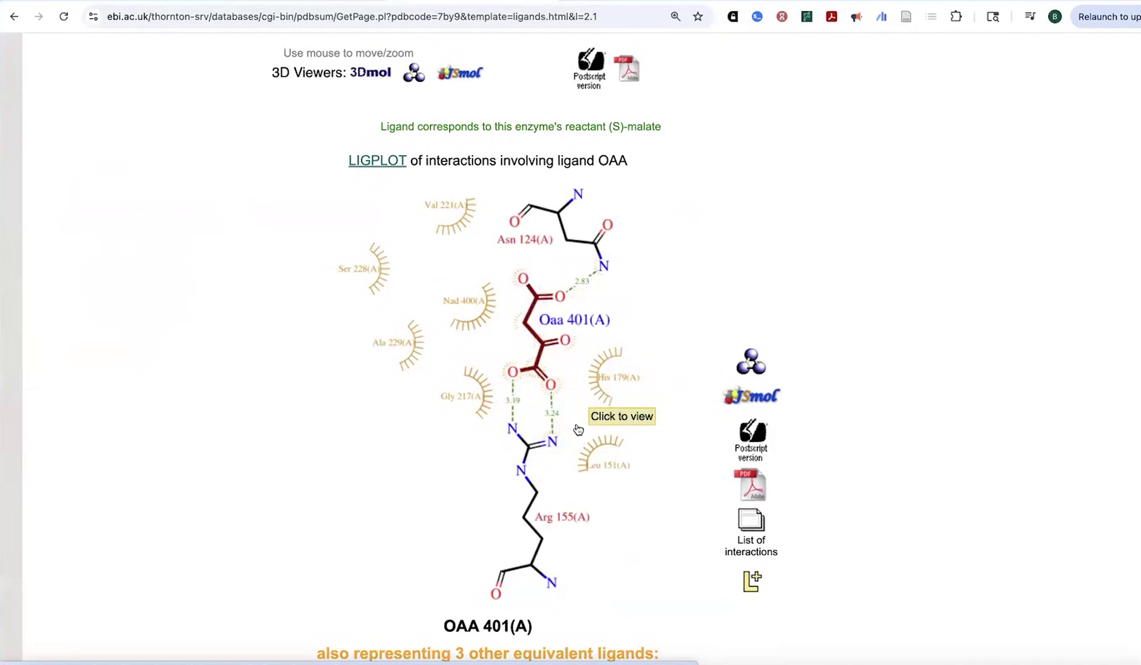
pyautogui.scroll(-5, 576, 431)
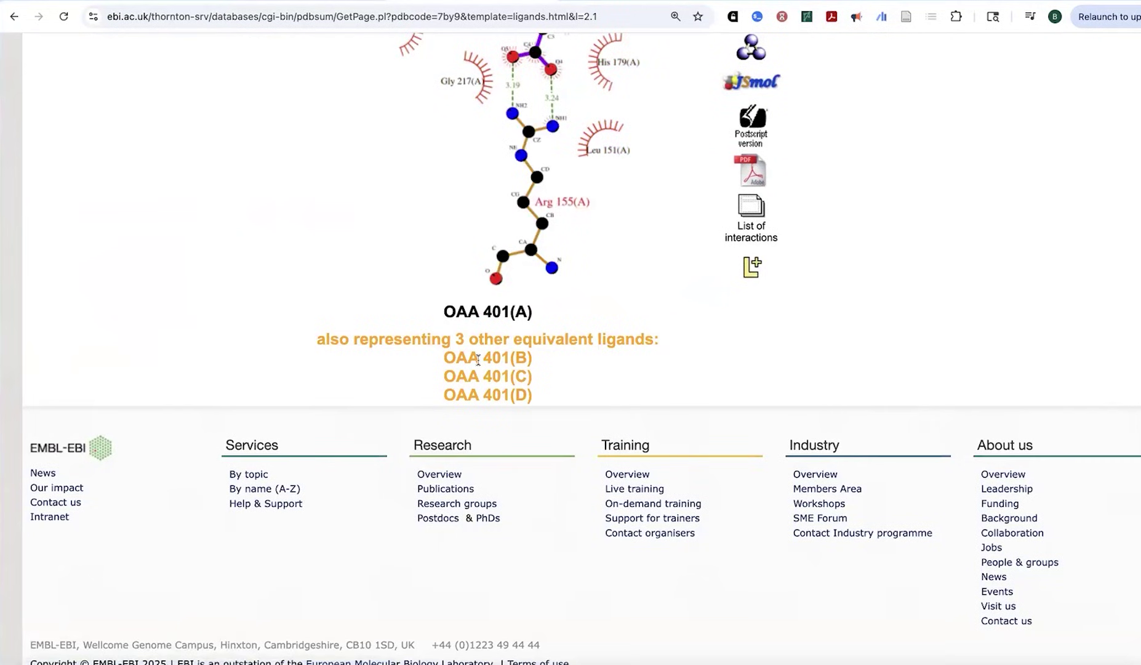
pyautogui.scroll(4, 502, 336)
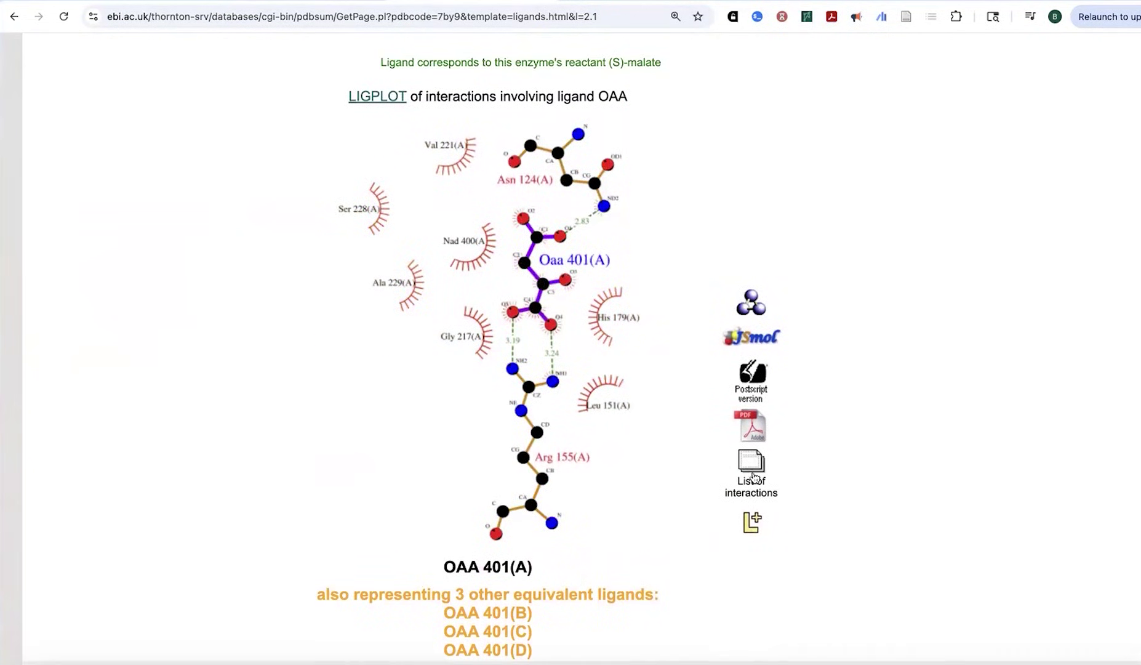
# View OAA's interaction list (3 hydrogen bonds, 18 contacts), then return to the ligand page
pyautogui.click(753, 468)
pyautogui.scroll(-2, 328, 484)
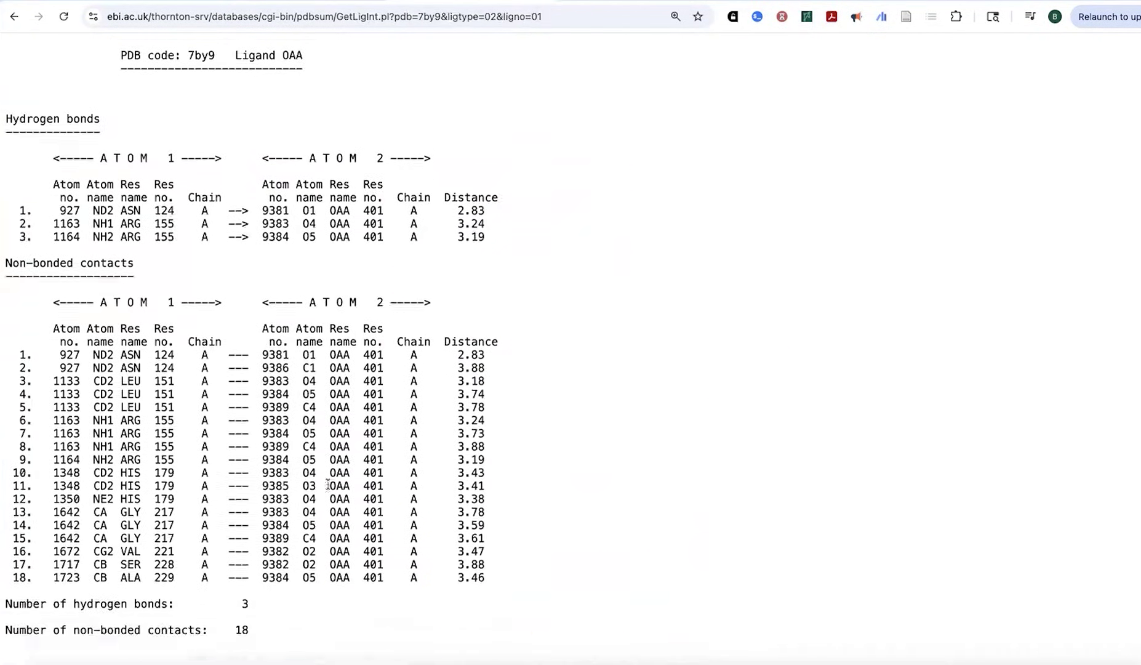
pyautogui.scroll(1, 328, 485)
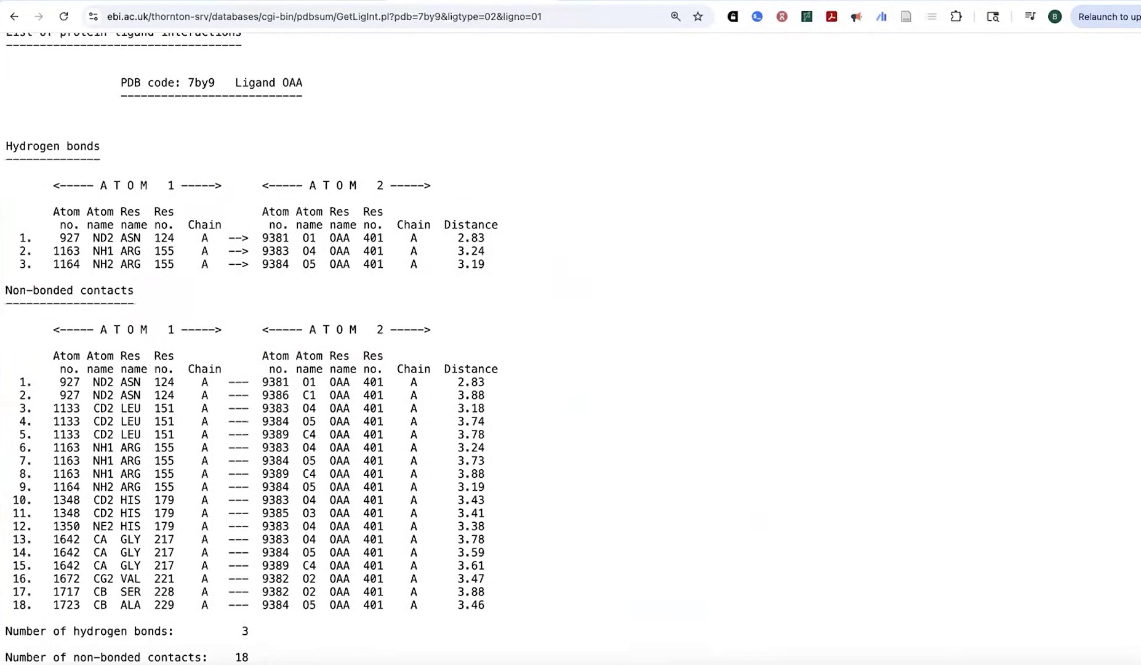
pyautogui.click(16, 16)
pyautogui.scroll(10, 315, 285)
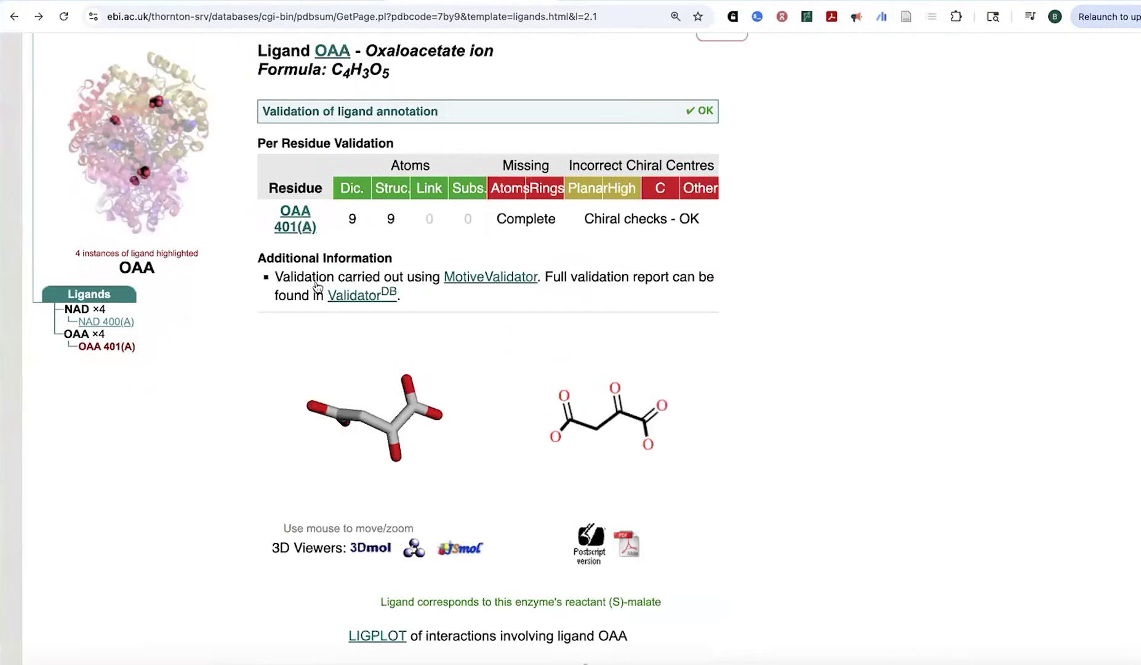
# Open the Prot-prot interfaces summary and browse the four-chain diagram, key and interface statistics
pyautogui.click(454, 231)
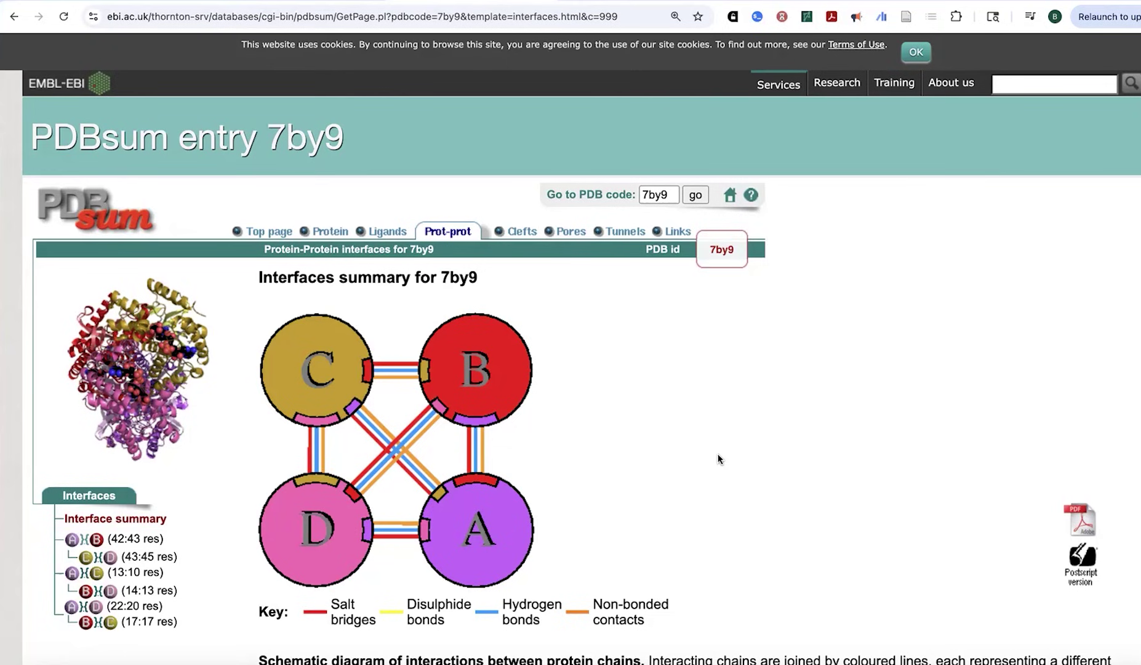
pyautogui.scroll(-2, 717, 459)
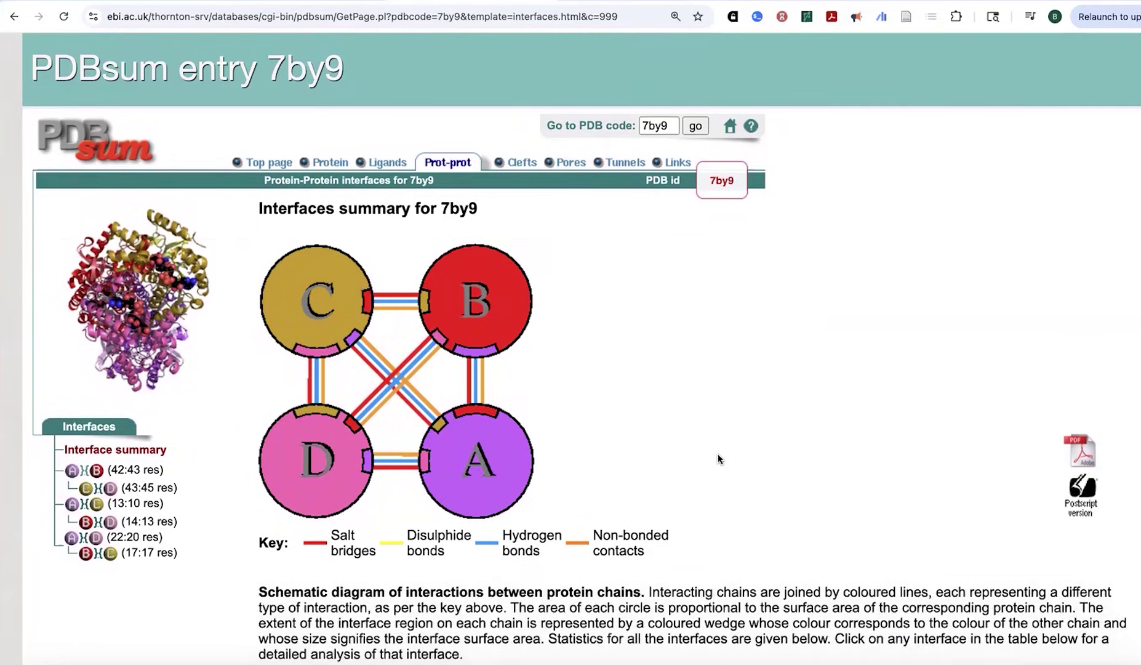
pyautogui.scroll(-1, 718, 458)
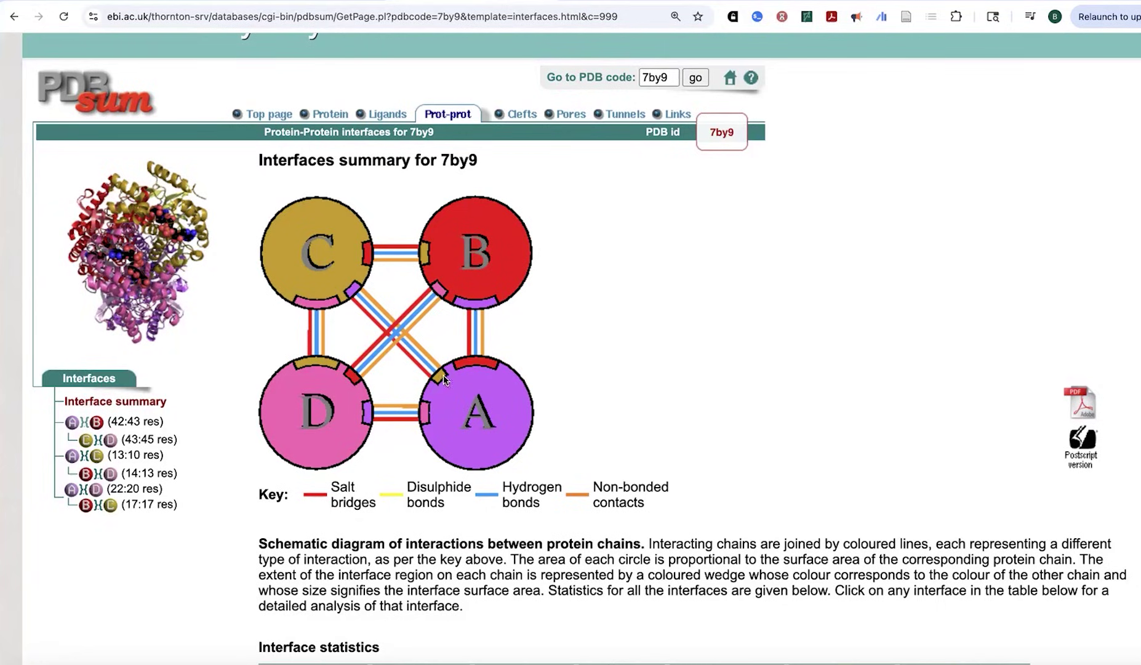
pyautogui.scroll(-2, 367, 312)
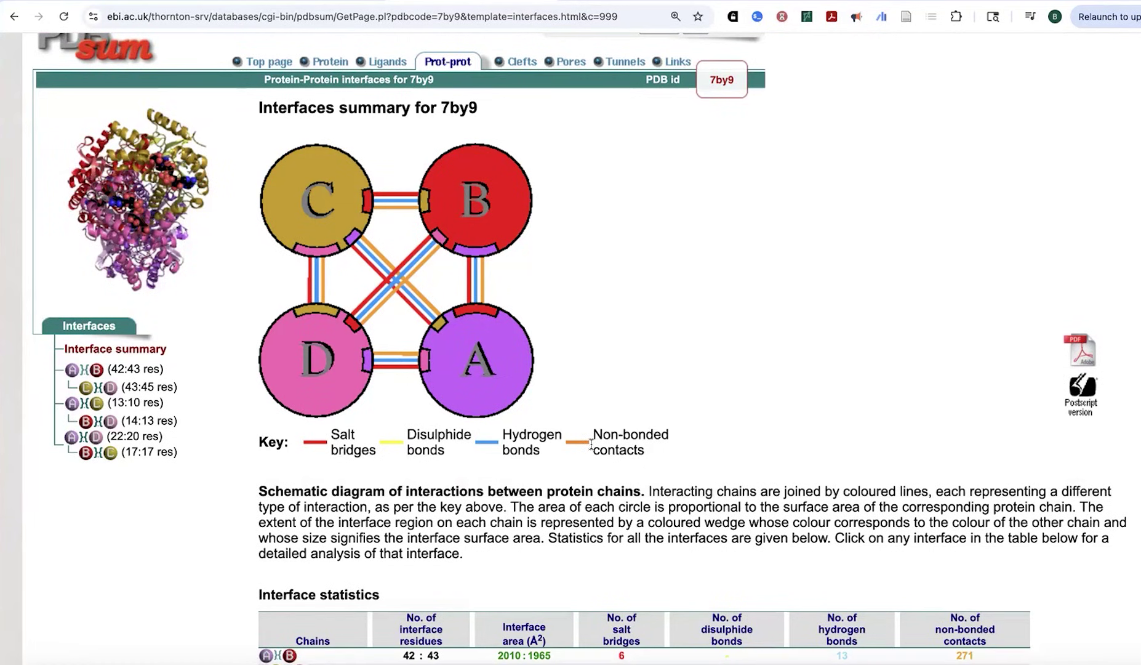
pyautogui.scroll(-1, 591, 443)
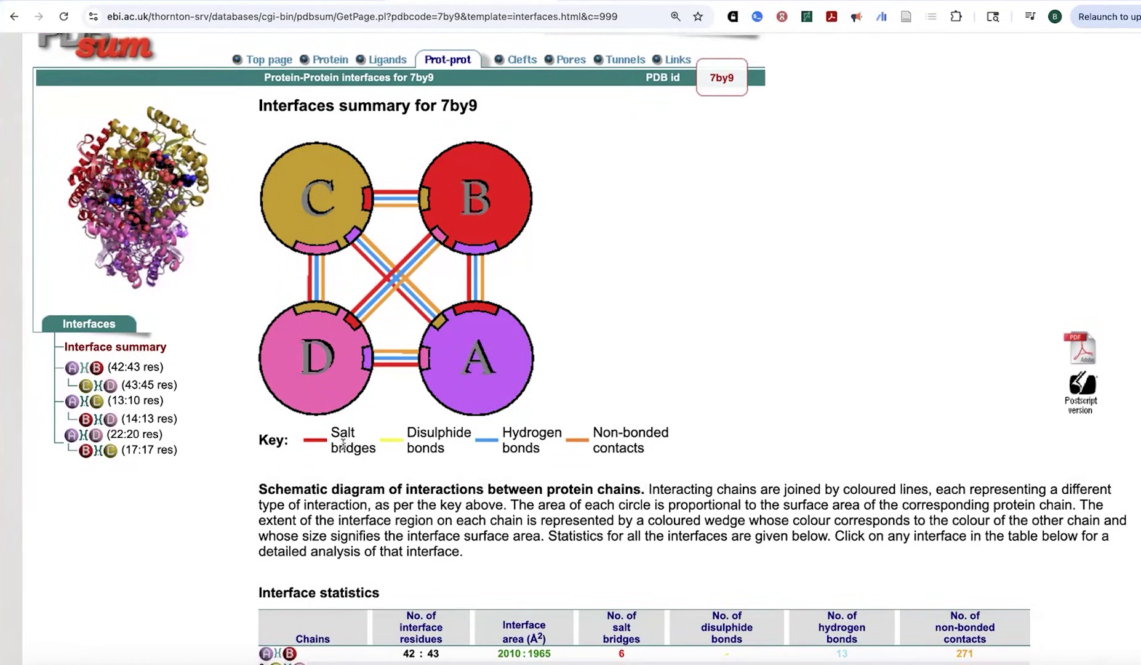
pyautogui.scroll(-5, 373, 333)
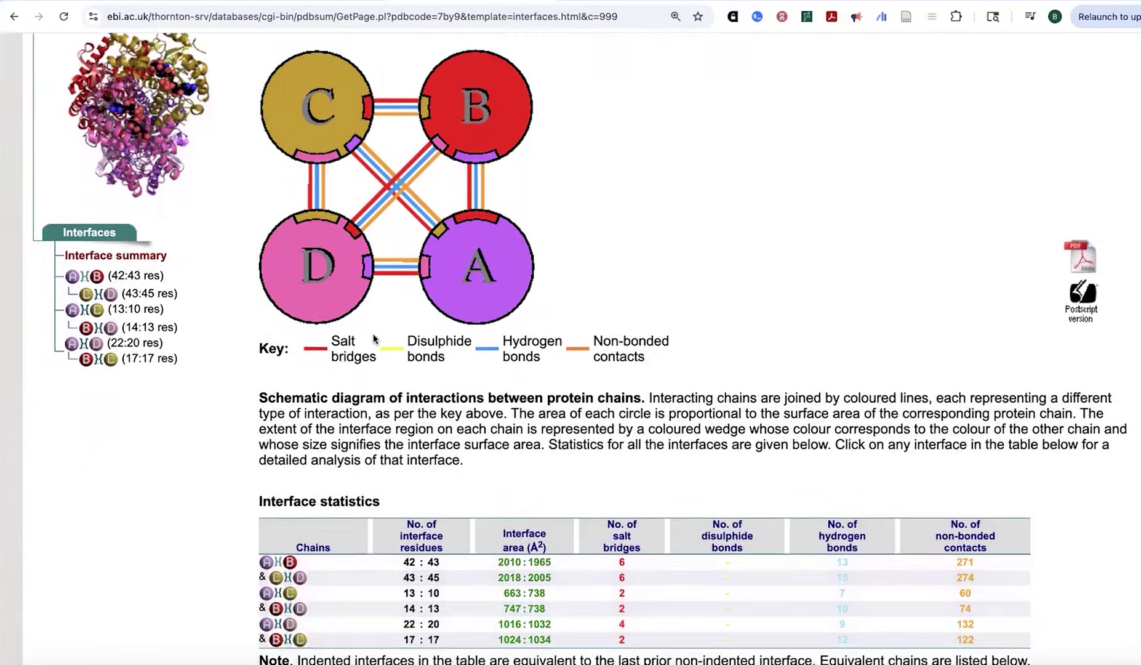
pyautogui.scroll(-3, 373, 334)
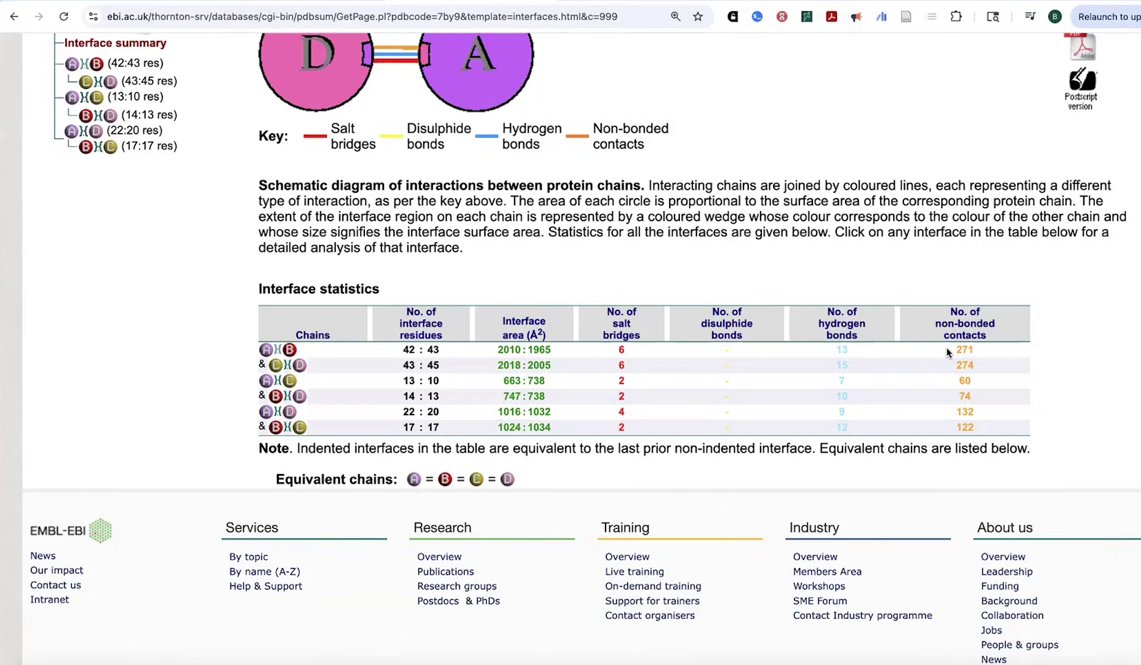
pyautogui.scroll(5, 948, 352)
pyautogui.scroll(-4, 948, 354)
pyautogui.scroll(1, 406, 619)
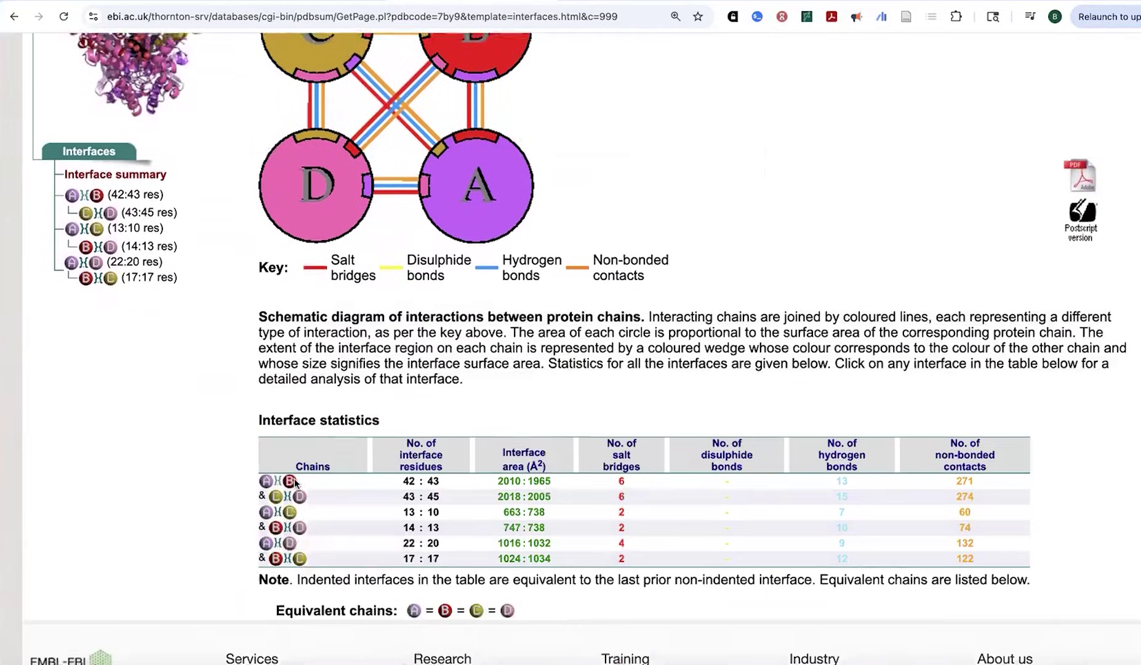
pyautogui.scroll(-2, 294, 482)
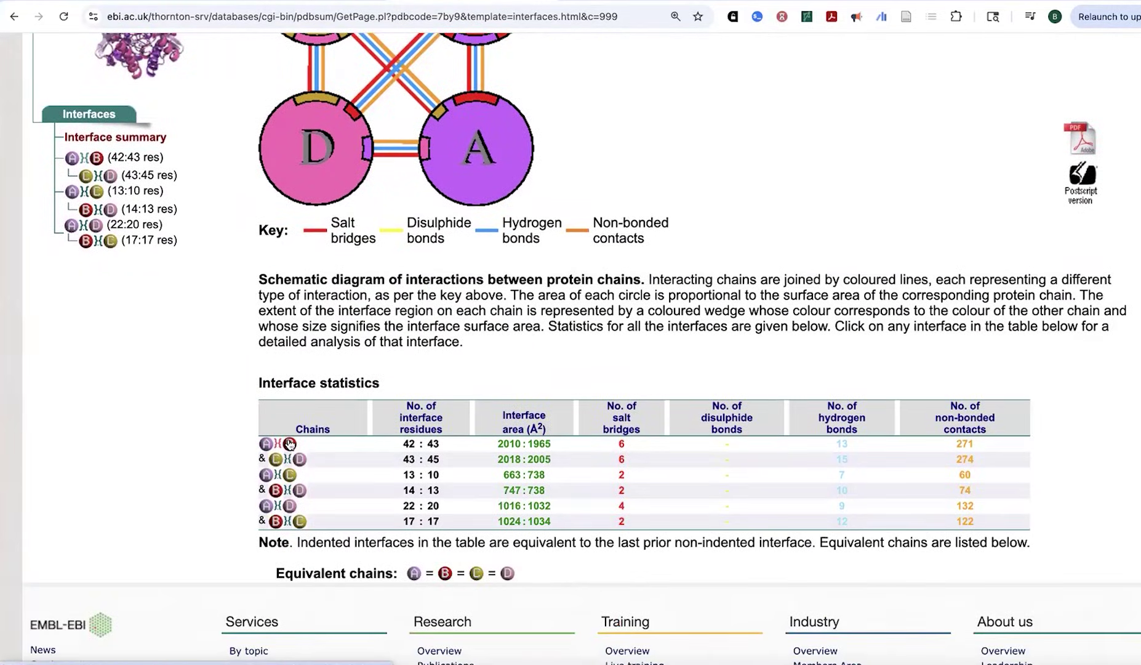
# Review the chain A–B interface residue interactions, then load the A–C interface page
pyautogui.click(289, 444)
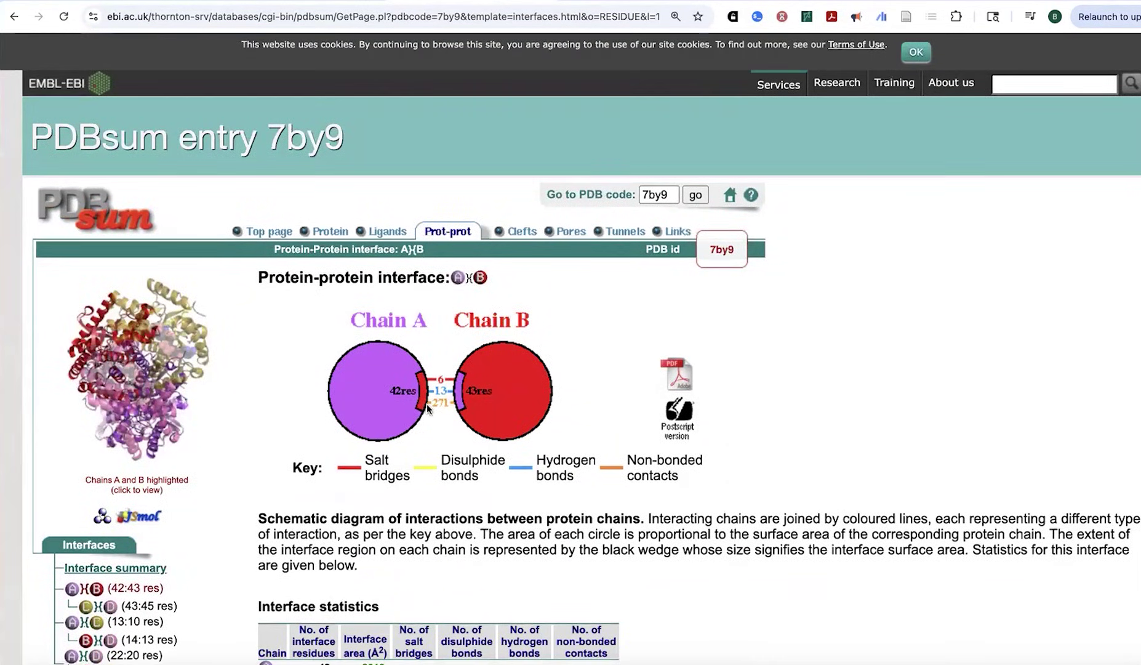
pyautogui.scroll(-5, 426, 404)
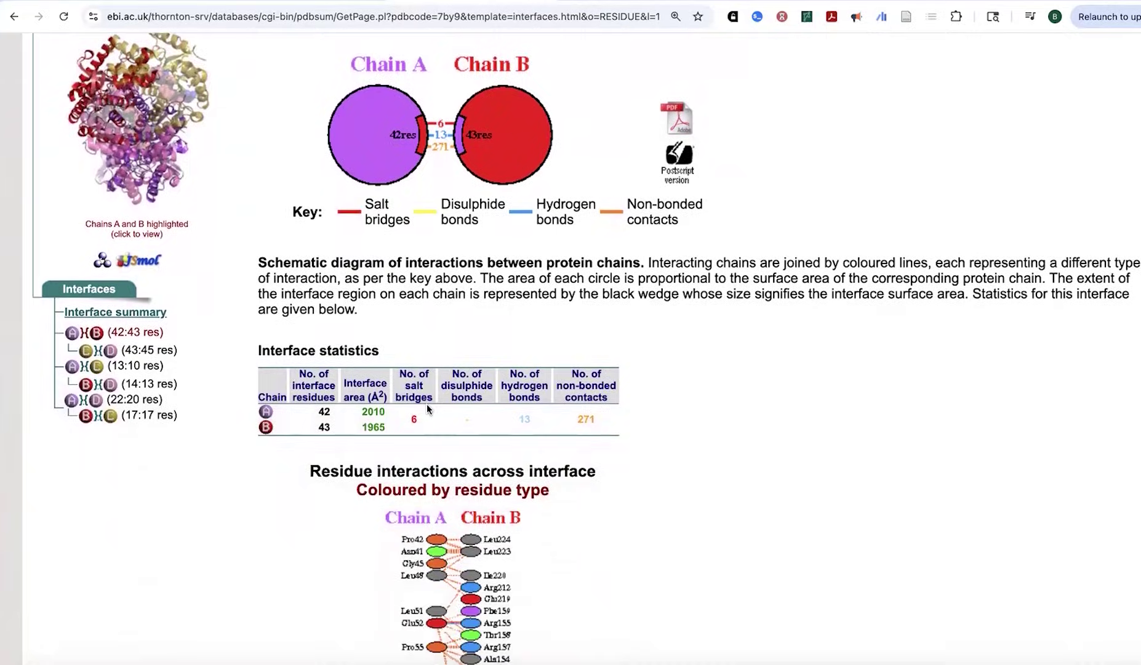
pyautogui.scroll(-5, 426, 404)
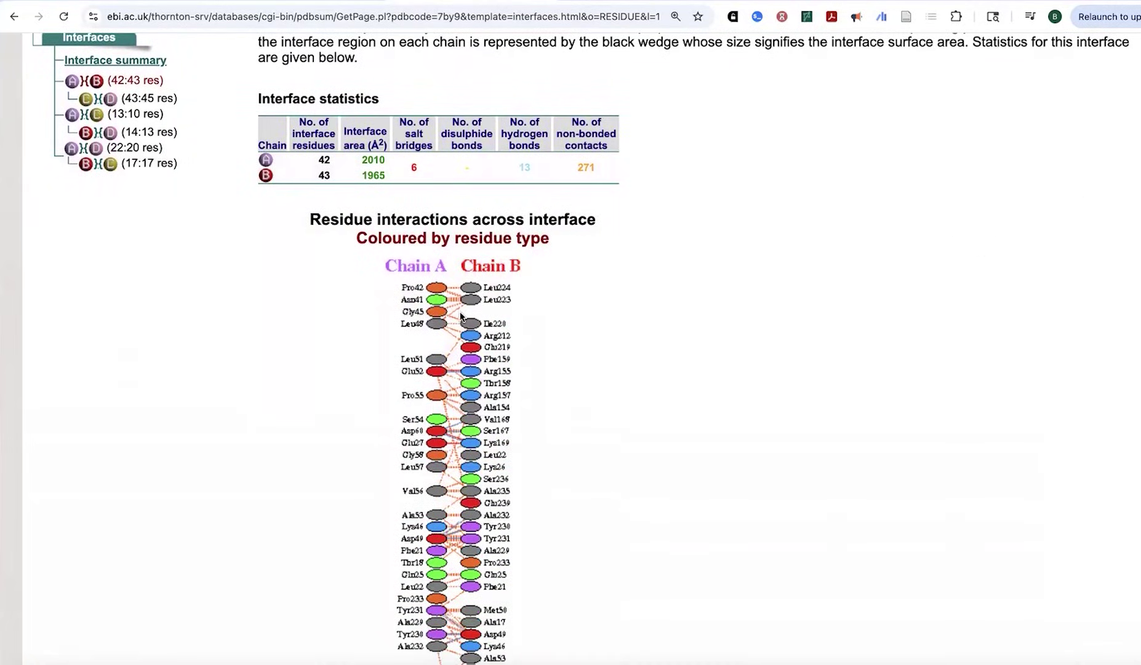
pyautogui.scroll(-4, 499, 407)
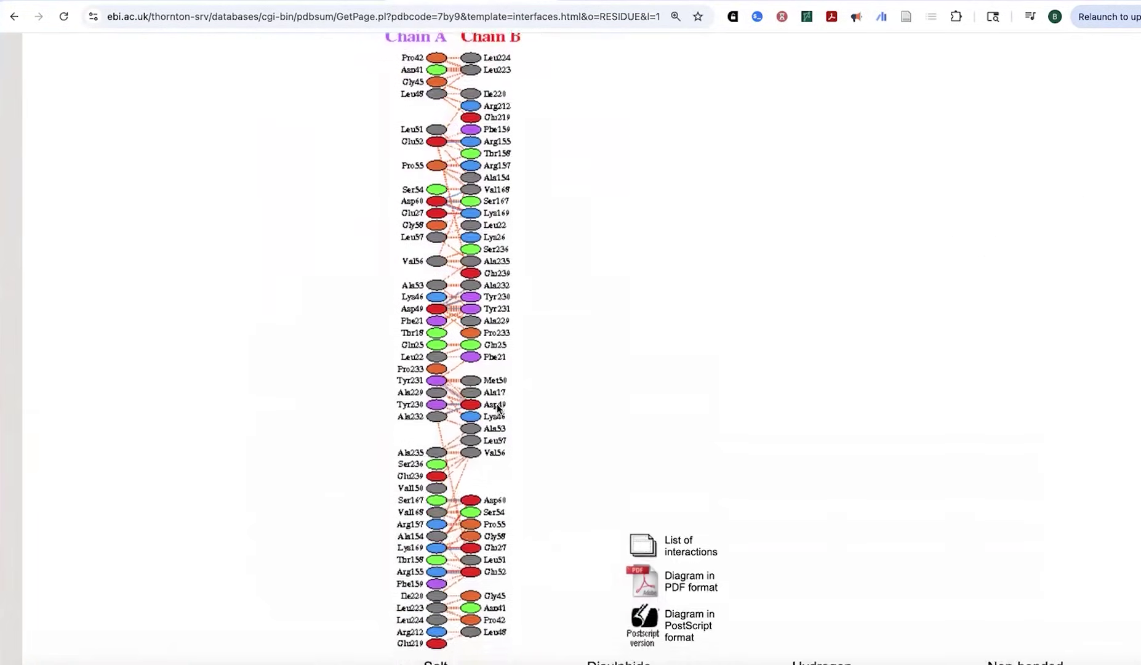
pyautogui.scroll(-5, 498, 407)
pyautogui.scroll(2, 658, 373)
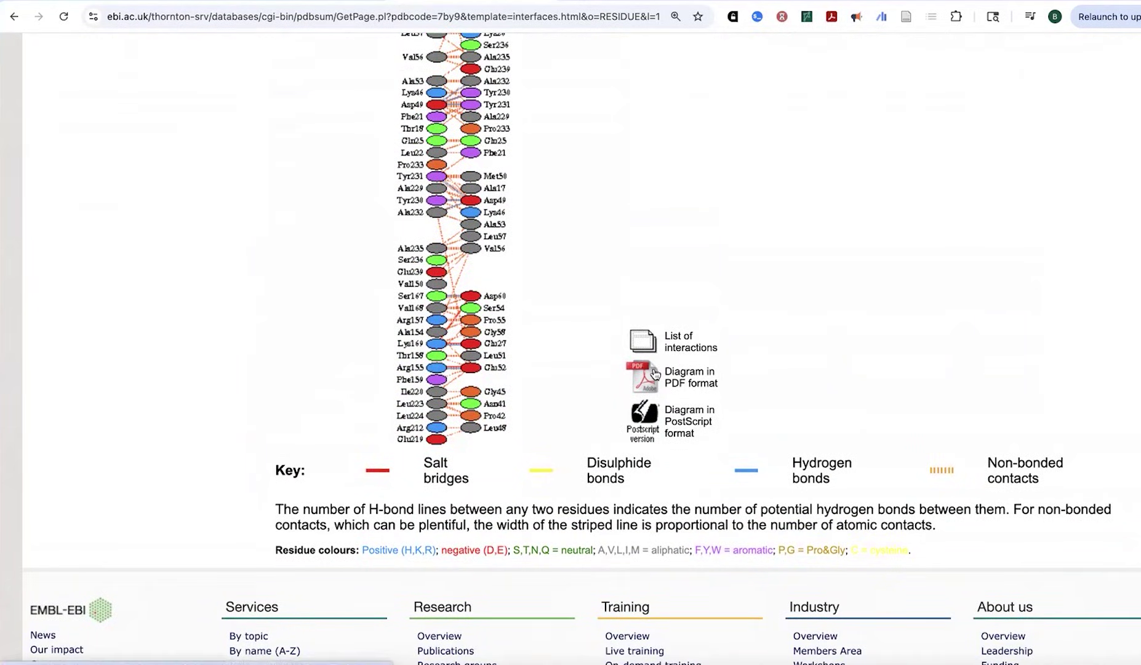
pyautogui.press('super+r')
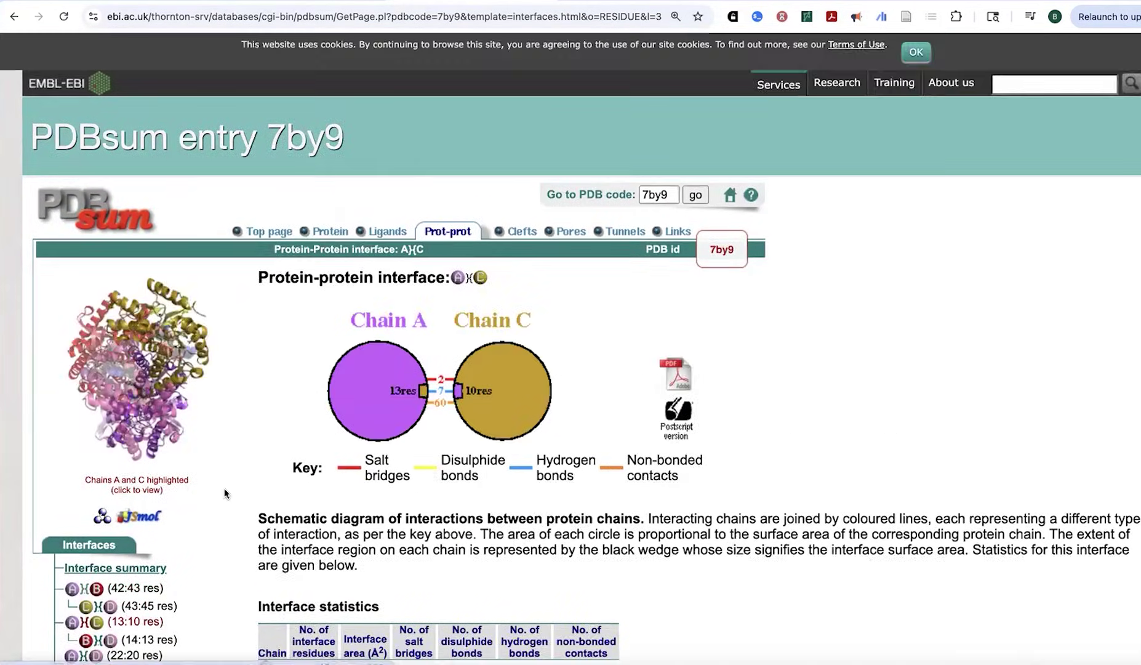
# Scroll through the A–C residue interaction diagram and back to the top
pyautogui.scroll(-8, 224, 493)
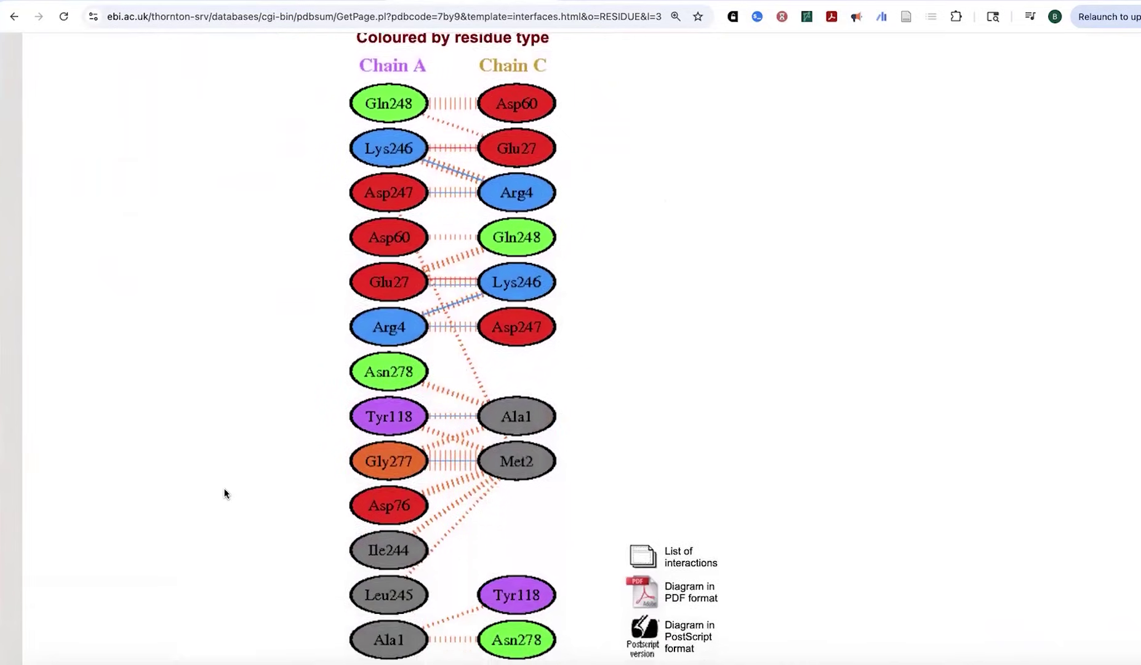
pyautogui.scroll(-4, 224, 489)
pyautogui.scroll(15, 224, 490)
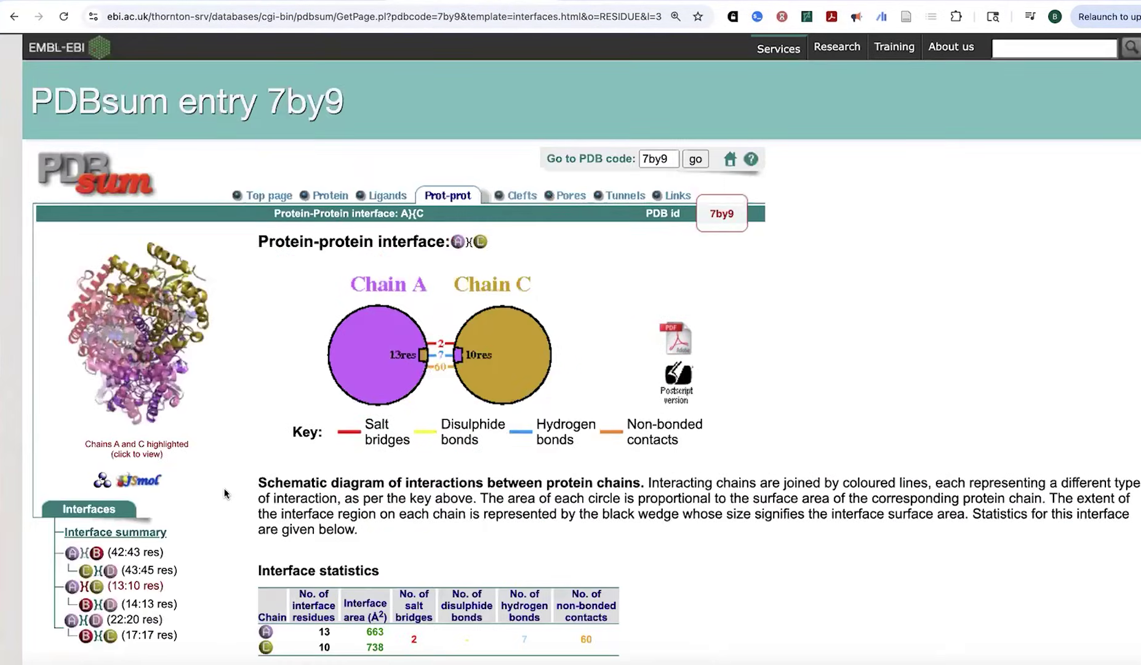
pyautogui.scroll(1, 224, 487)
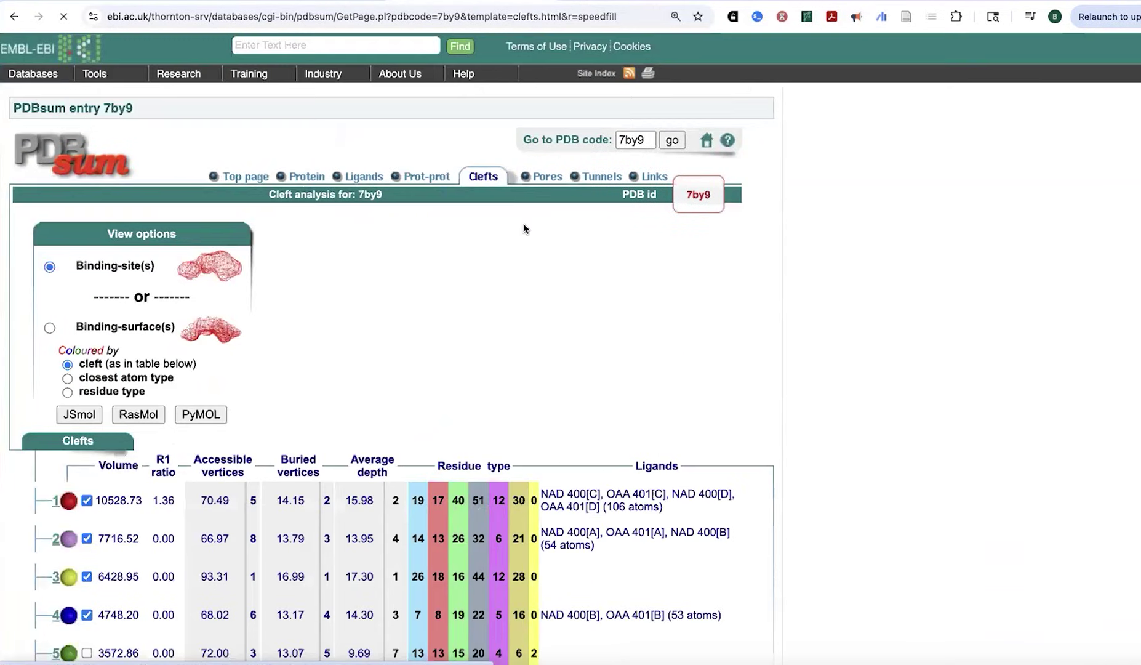
# Browse the cleft list by volume, then switch to the MOLE 2.0 pore analysis
pyautogui.scroll(-2, 726, 459)
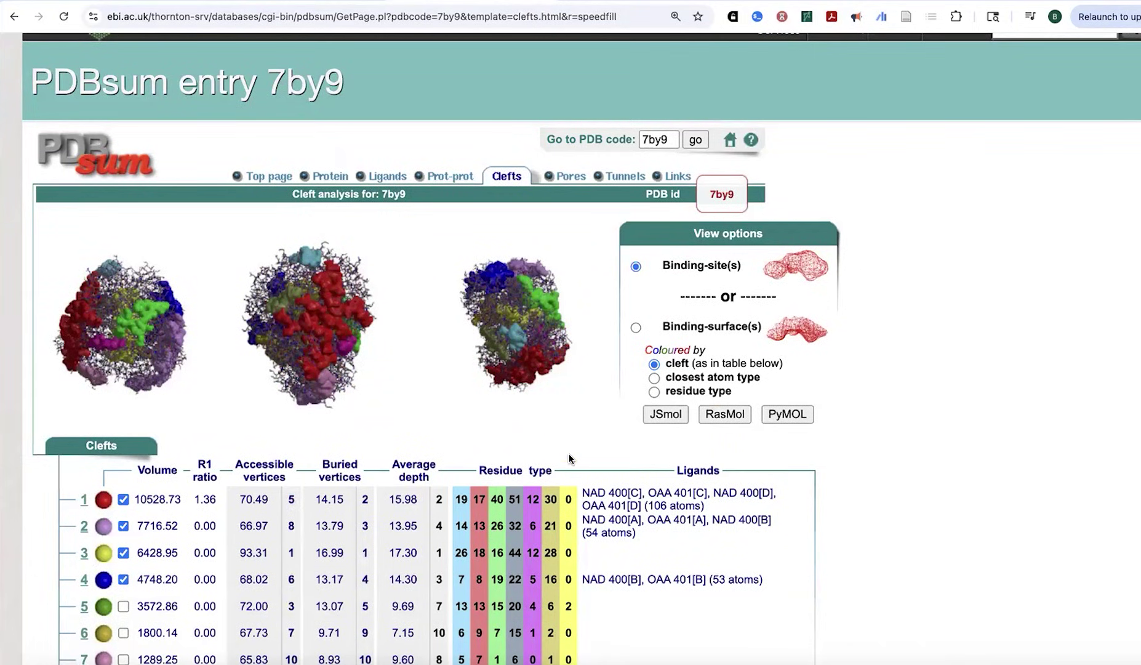
pyautogui.scroll(-5, 569, 454)
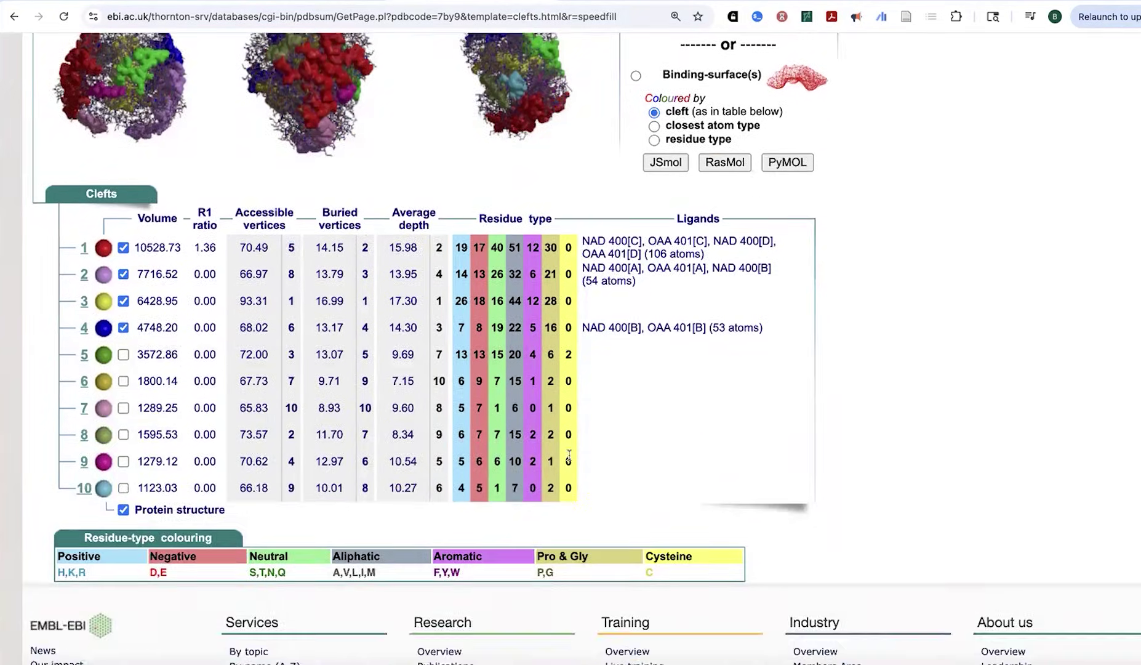
pyautogui.scroll(5, 569, 455)
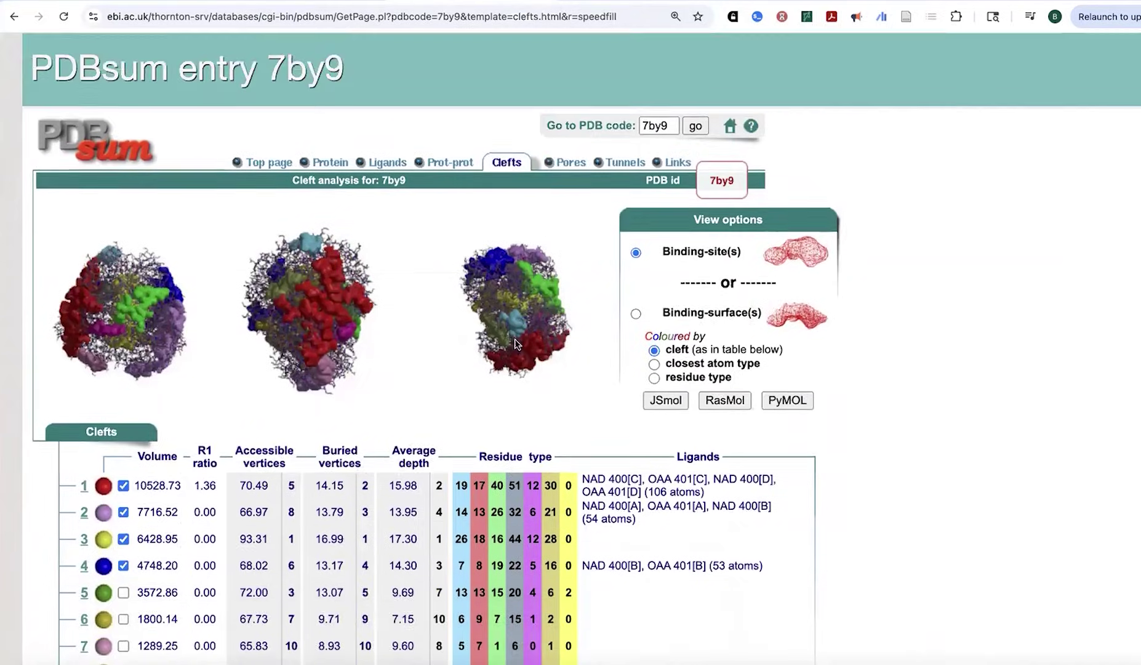
pyautogui.scroll(1, 515, 343)
pyautogui.click(571, 217)
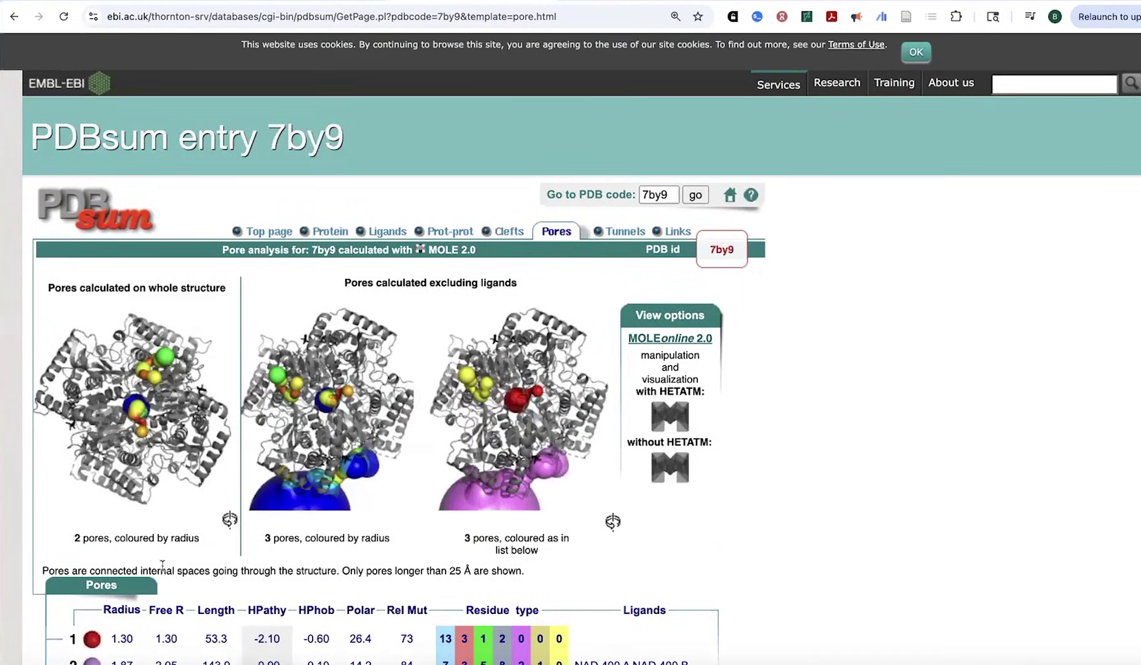
# Review the three-pore table, then switch to the tunnel analysis
pyautogui.scroll(-2, 264, 563)
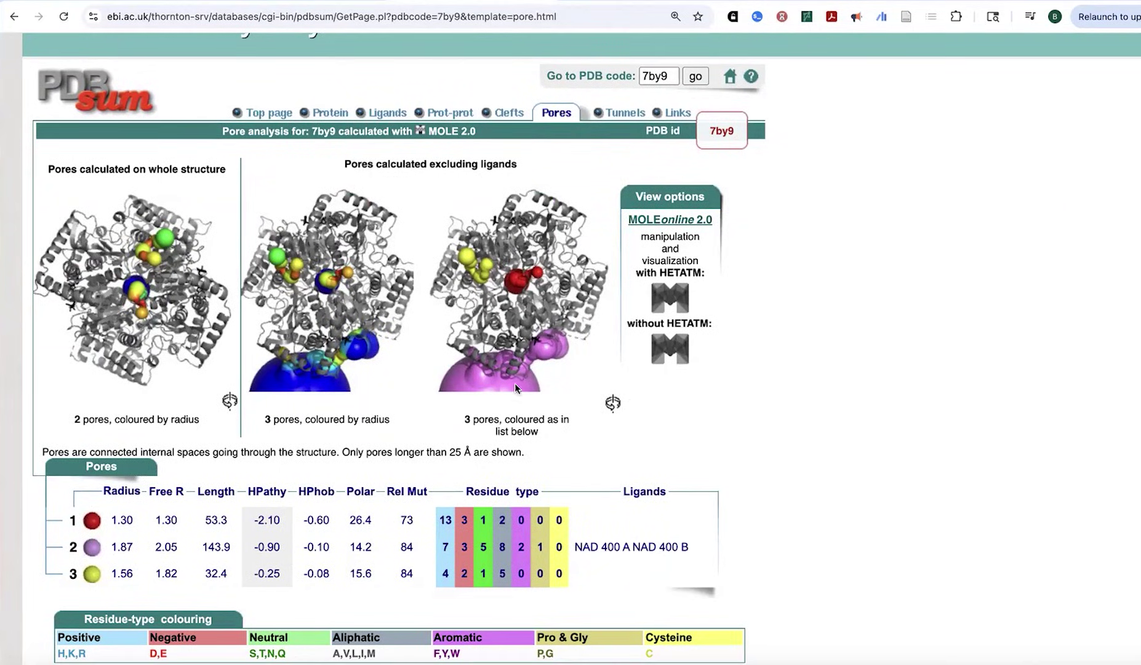
pyautogui.click(613, 112)
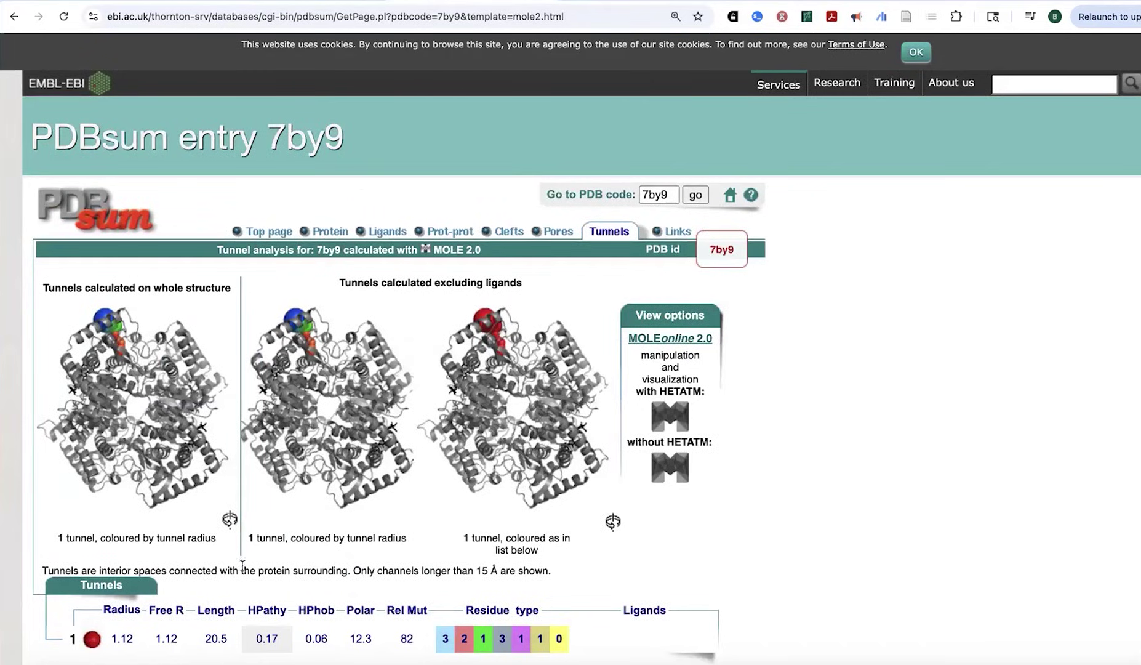
# Scroll the tunnel analysis, then revisit and browse the cleft list
pyautogui.scroll(-3, 245, 563)
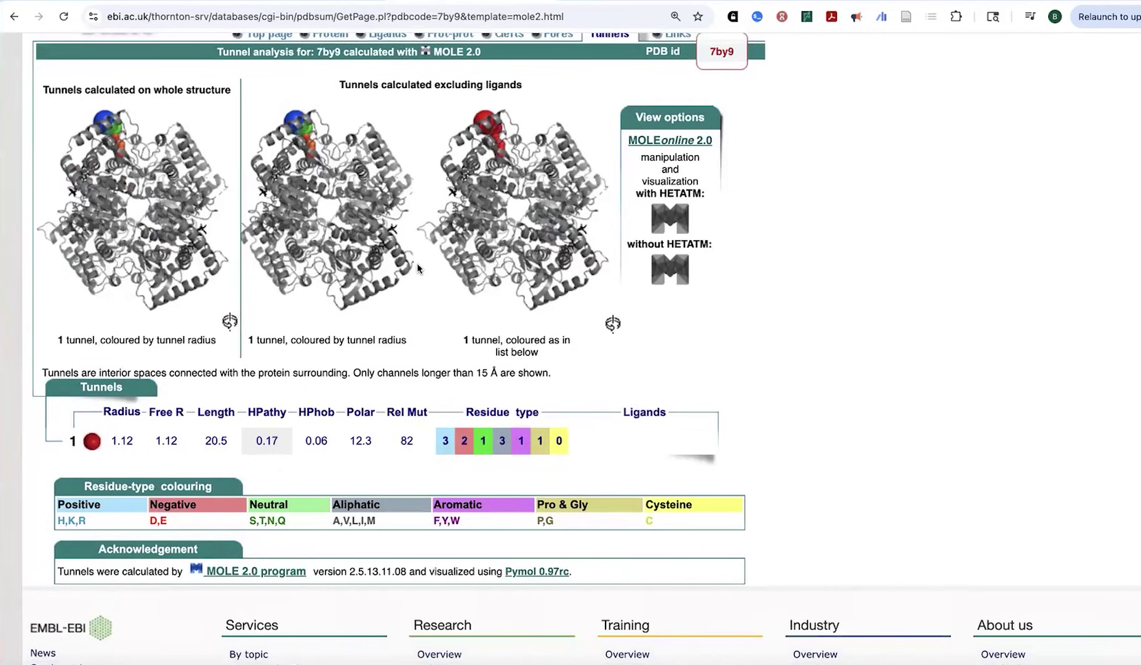
pyautogui.scroll(2, 416, 263)
pyautogui.click(509, 141)
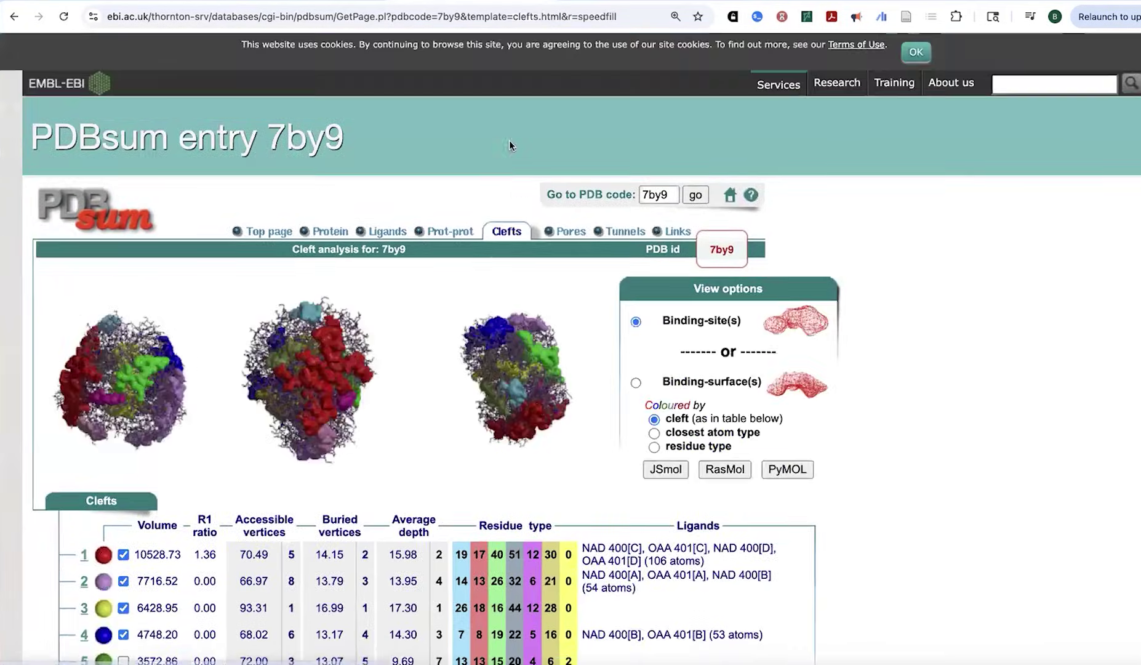
pyautogui.scroll(-3, 536, 406)
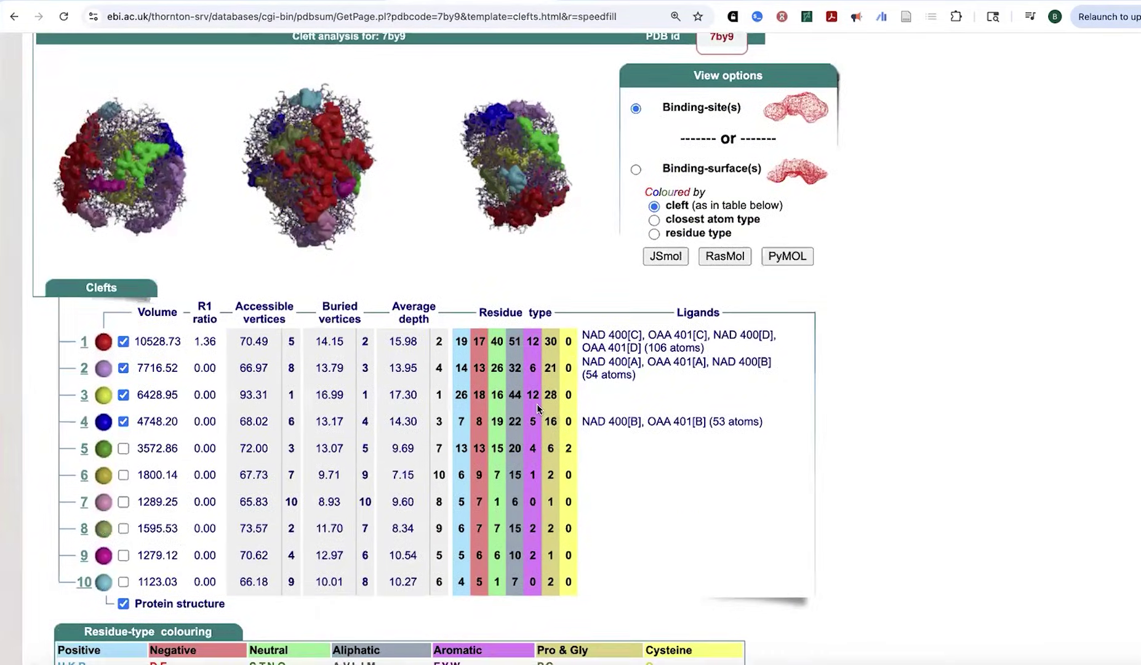
pyautogui.scroll(-1, 537, 403)
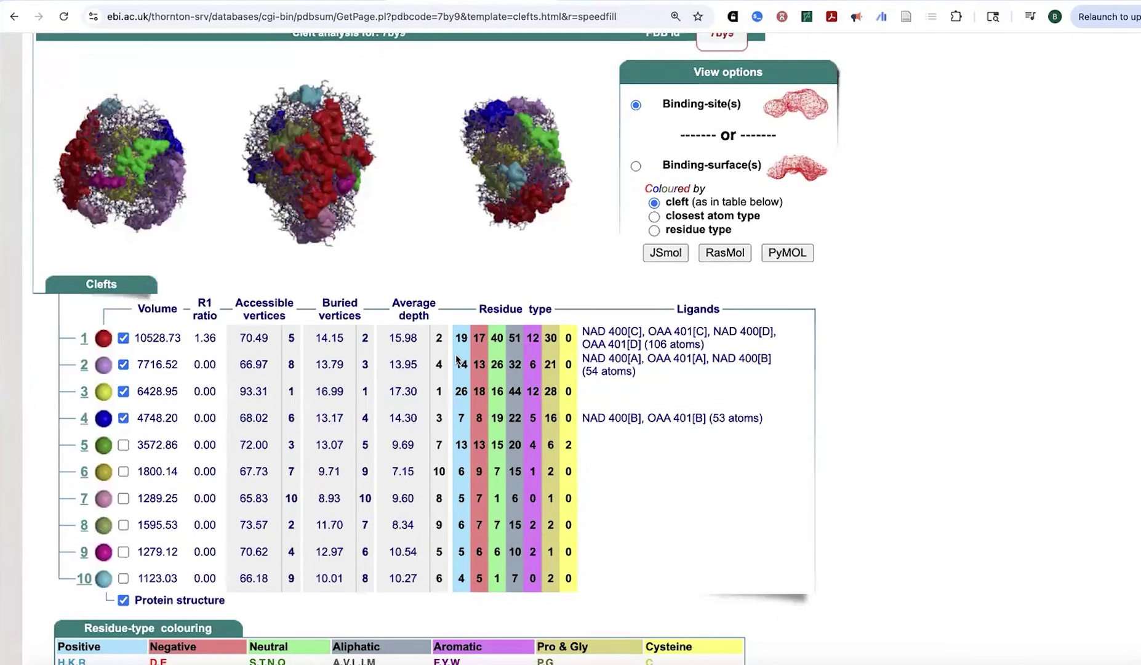
pyautogui.scroll(-2, 458, 360)
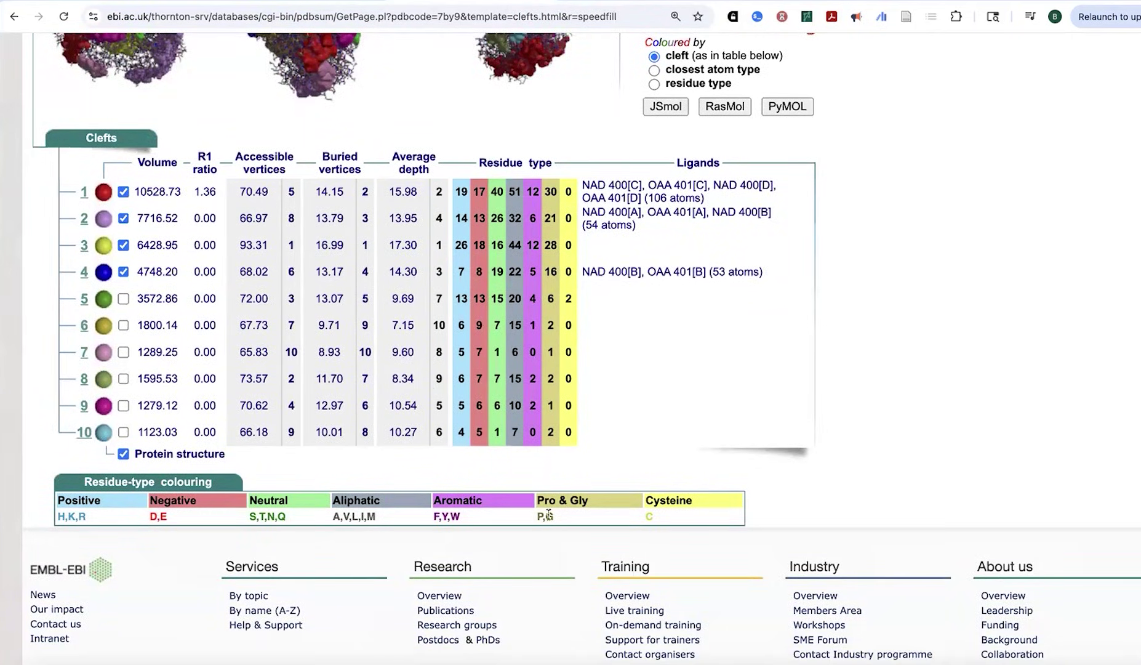
pyautogui.scroll(3, 517, 223)
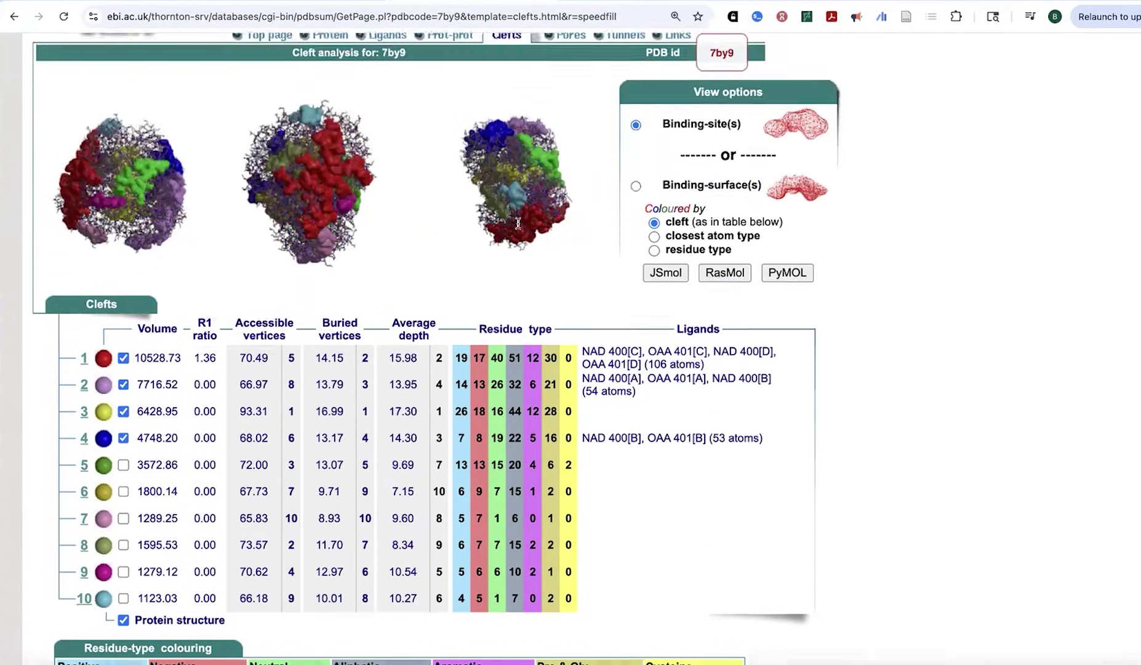
# Revisit the pore and tunnel analyses, then return to the protein–protein interfaces summary
pyautogui.click(555, 84)
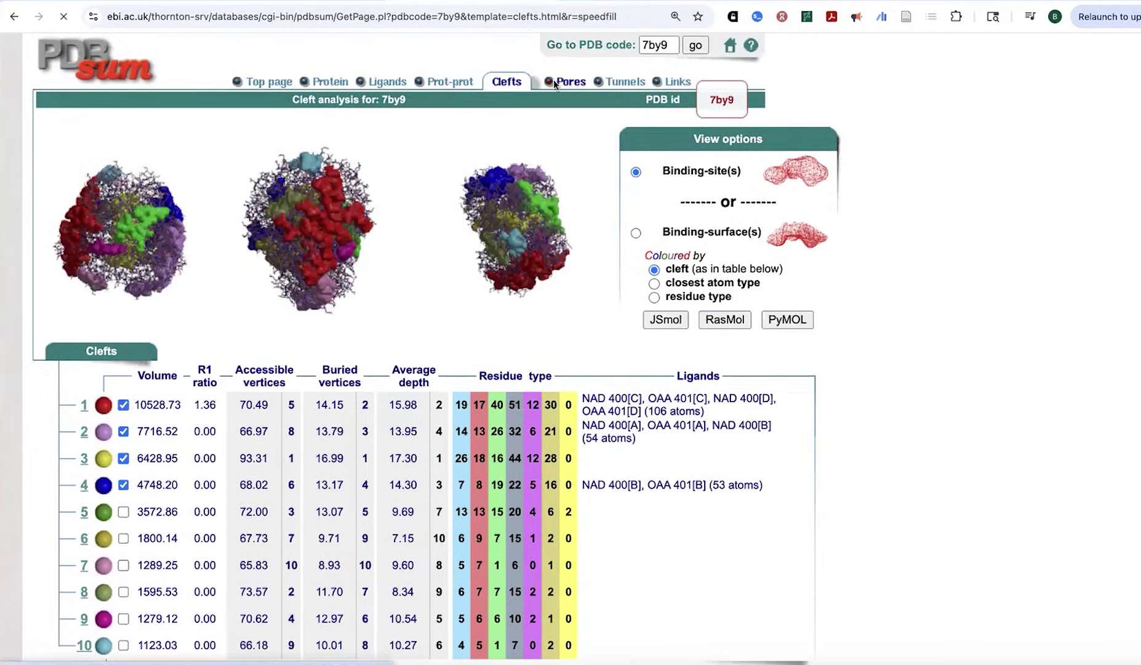
pyautogui.scroll(-3, 497, 461)
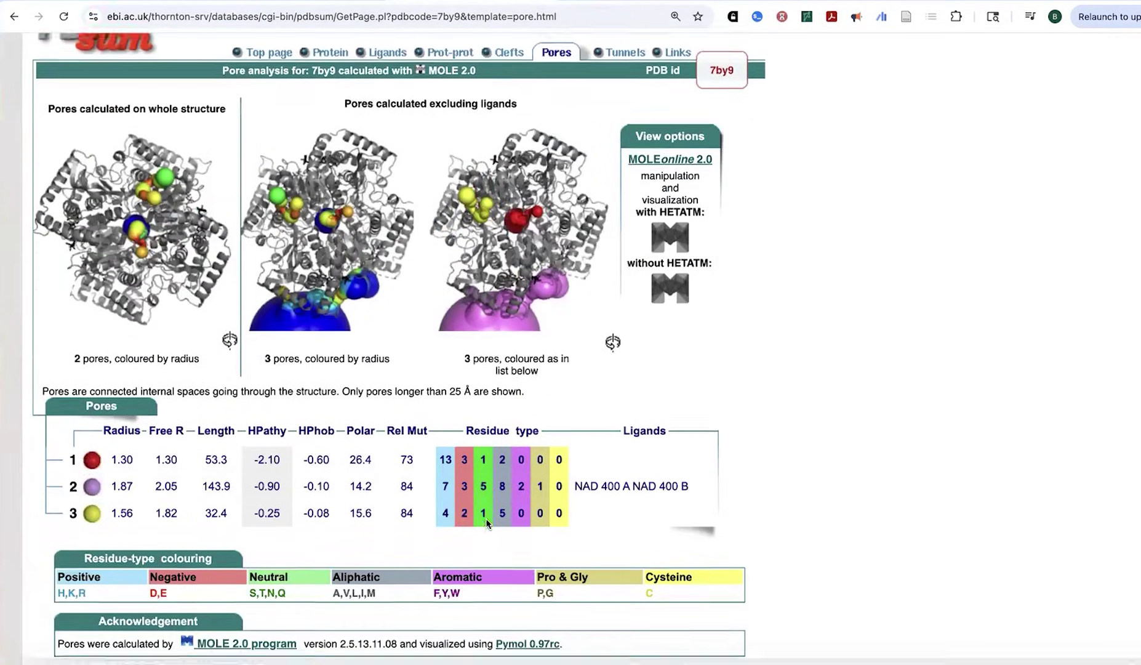
pyautogui.scroll(5, 531, 450)
pyautogui.click(627, 193)
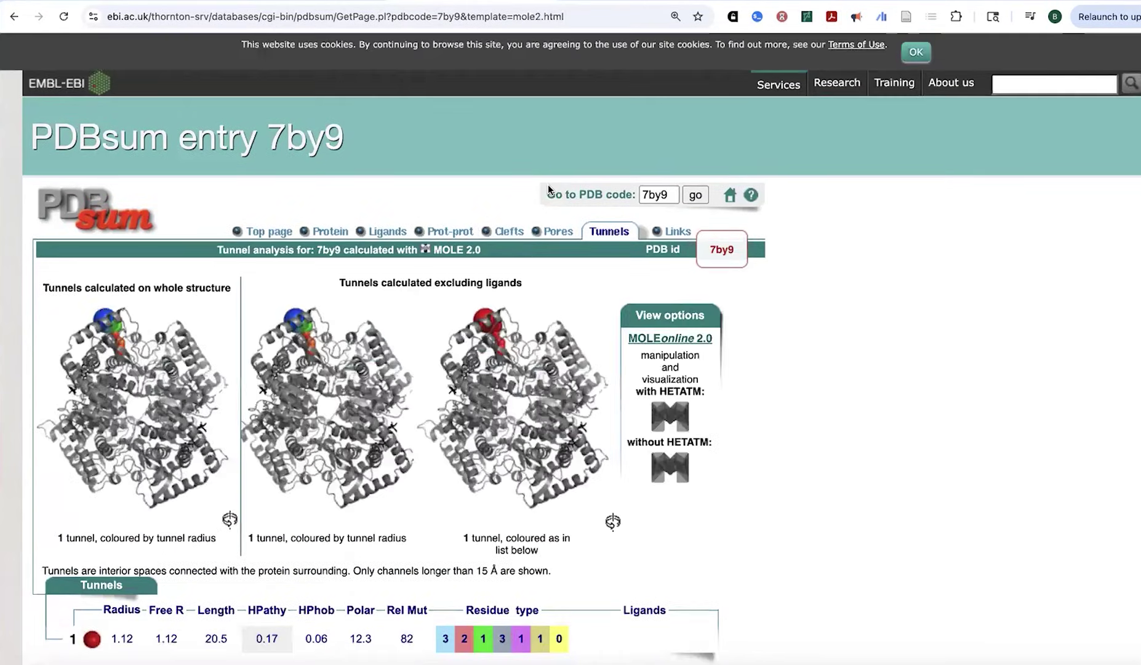
pyautogui.click(432, 231)
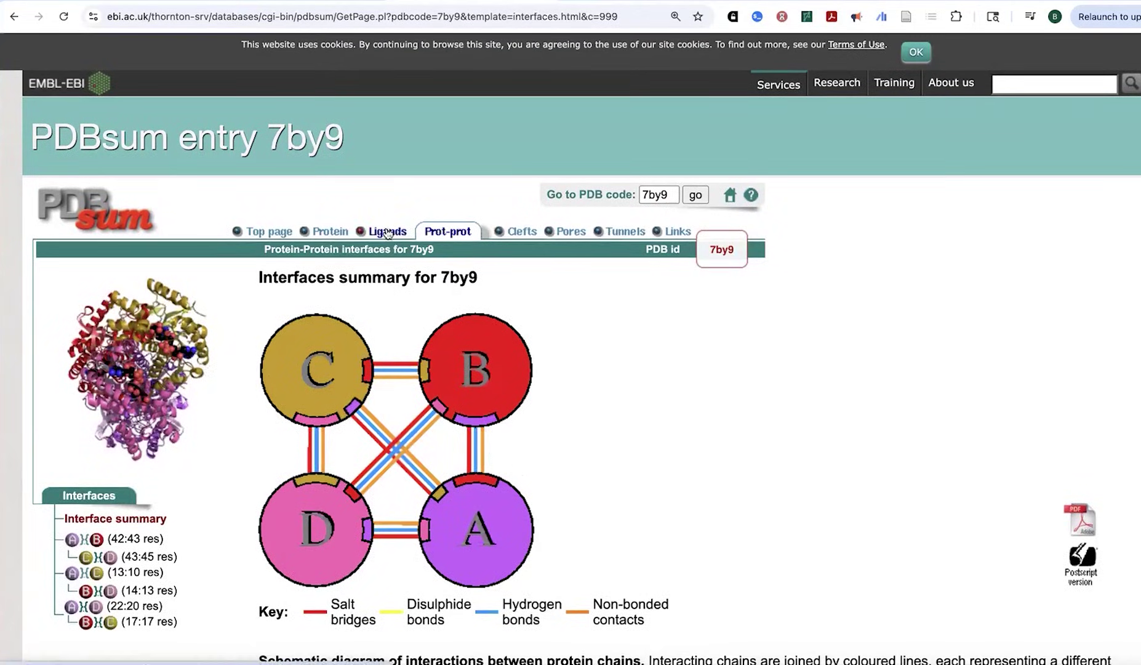
# View the NAD ligand page and its LIGPLOT, then return to the 7by9 top page
pyautogui.click(384, 231)
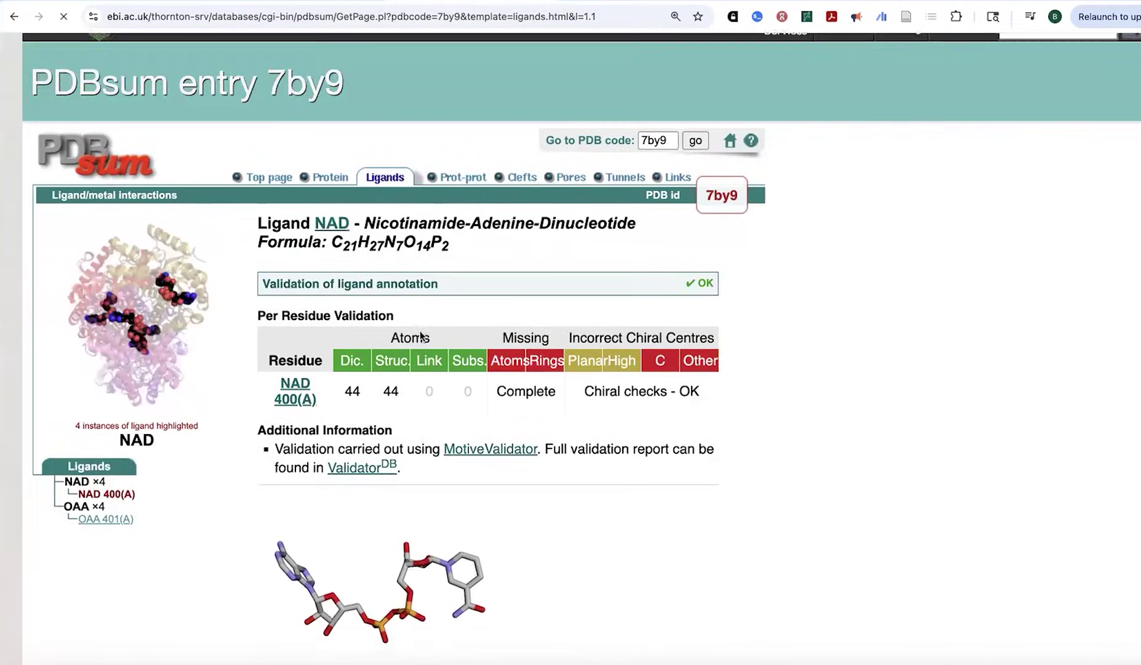
pyautogui.scroll(-2, 419, 330)
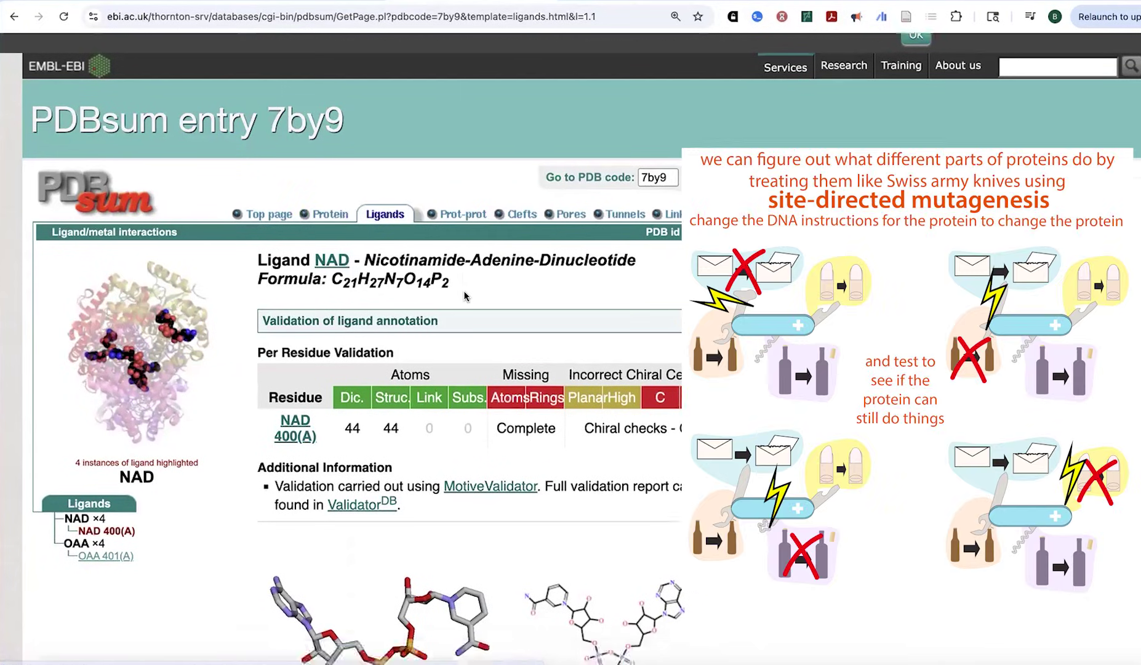
pyautogui.scroll(-6, 465, 296)
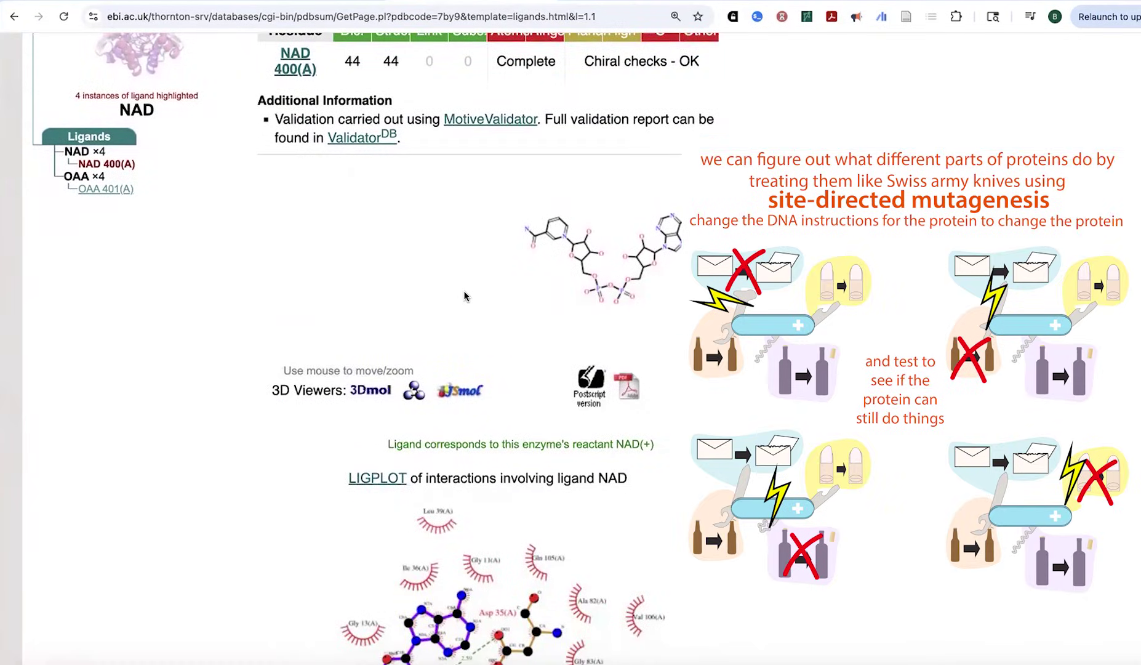
pyautogui.scroll(-4, 631, 504)
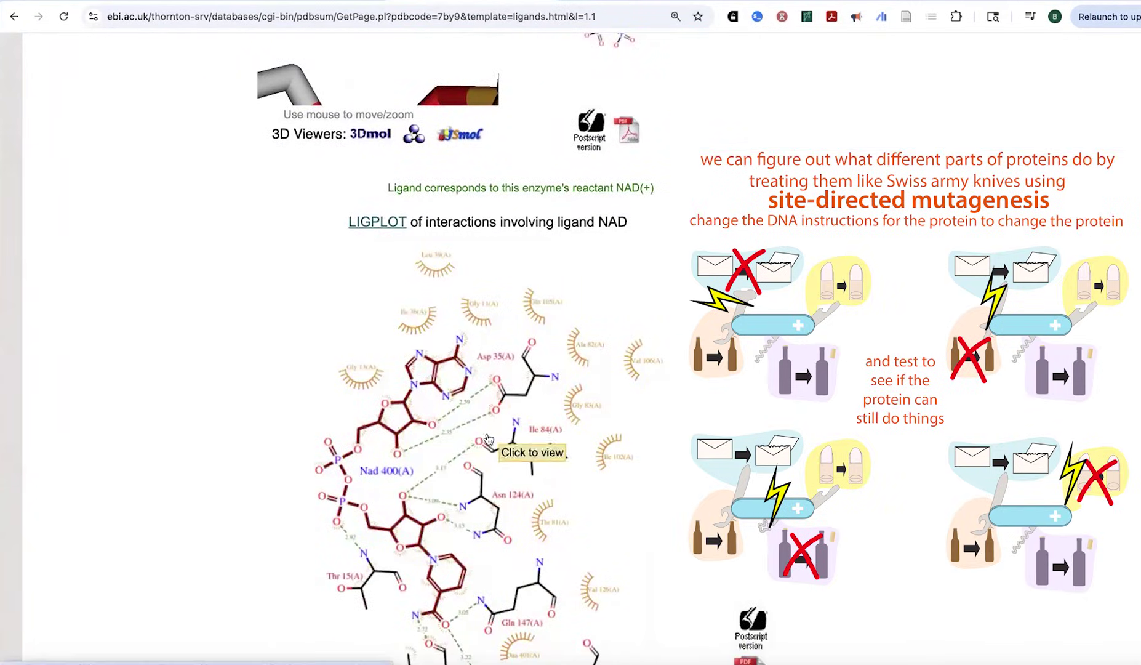
pyautogui.click(552, 402)
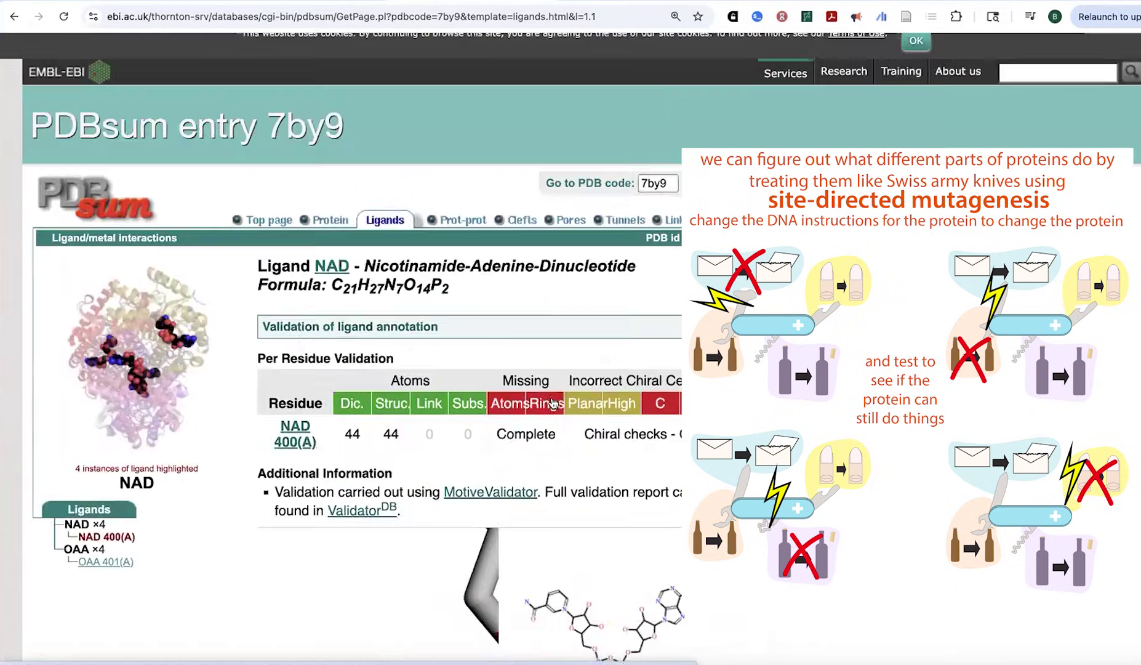
pyautogui.click(258, 229)
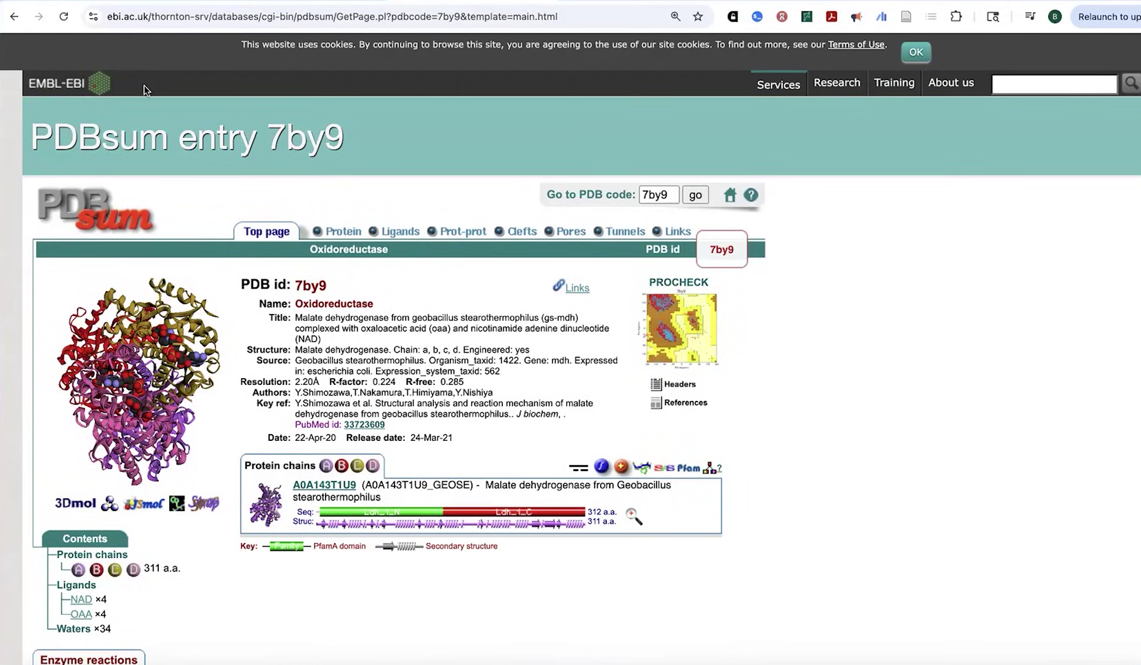
pyautogui.click(249, 3)
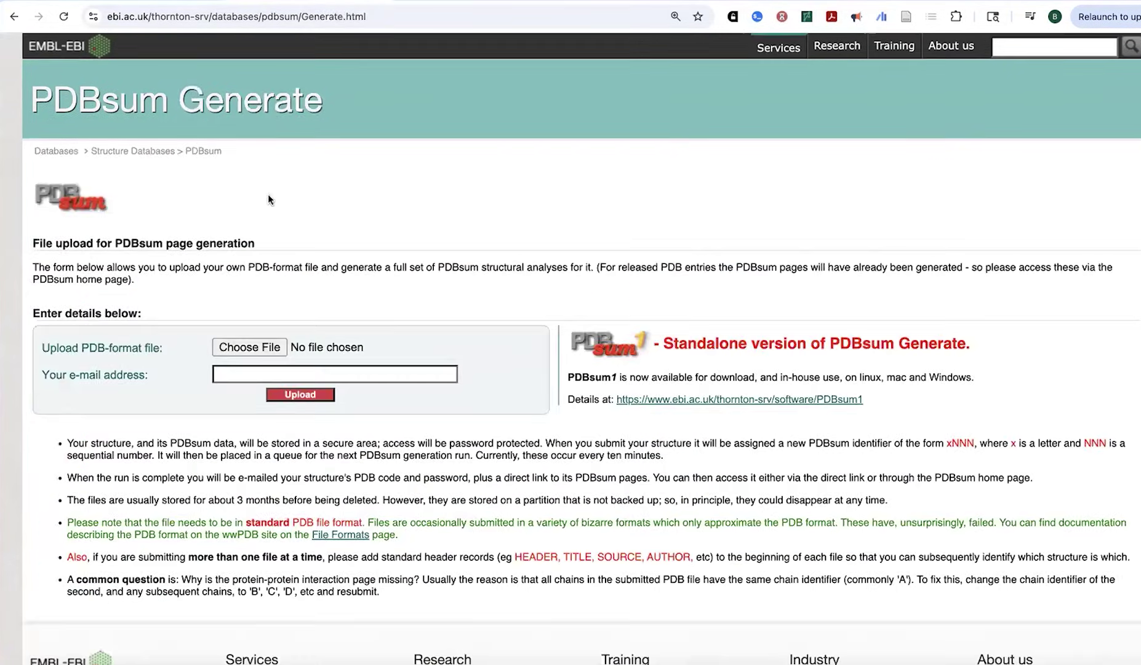
pyautogui.scroll(-1, 268, 199)
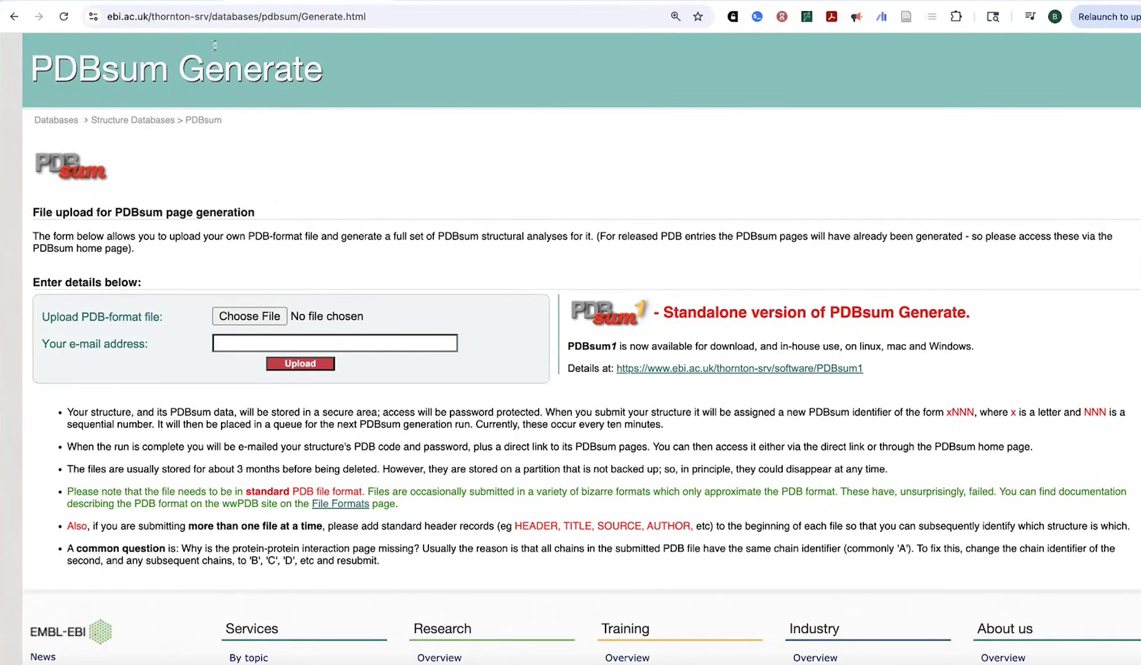
pyautogui.hotkey('alt', 'Left')
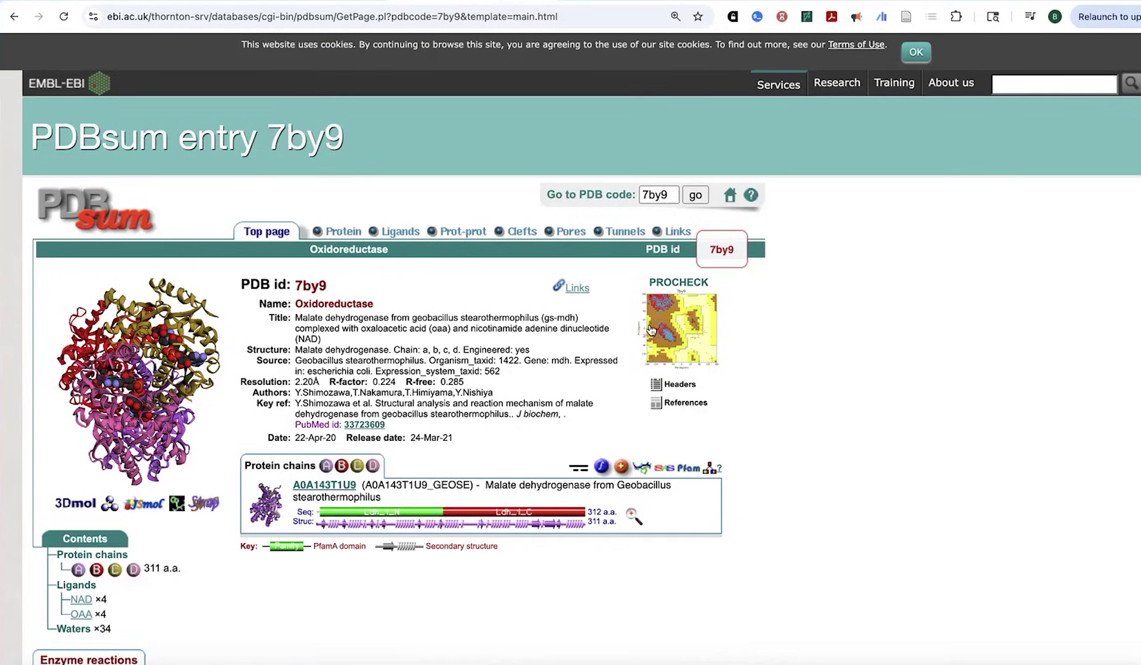
# Browse the protein secondary structure page and the NAD ligand page
pyautogui.click(342, 232)
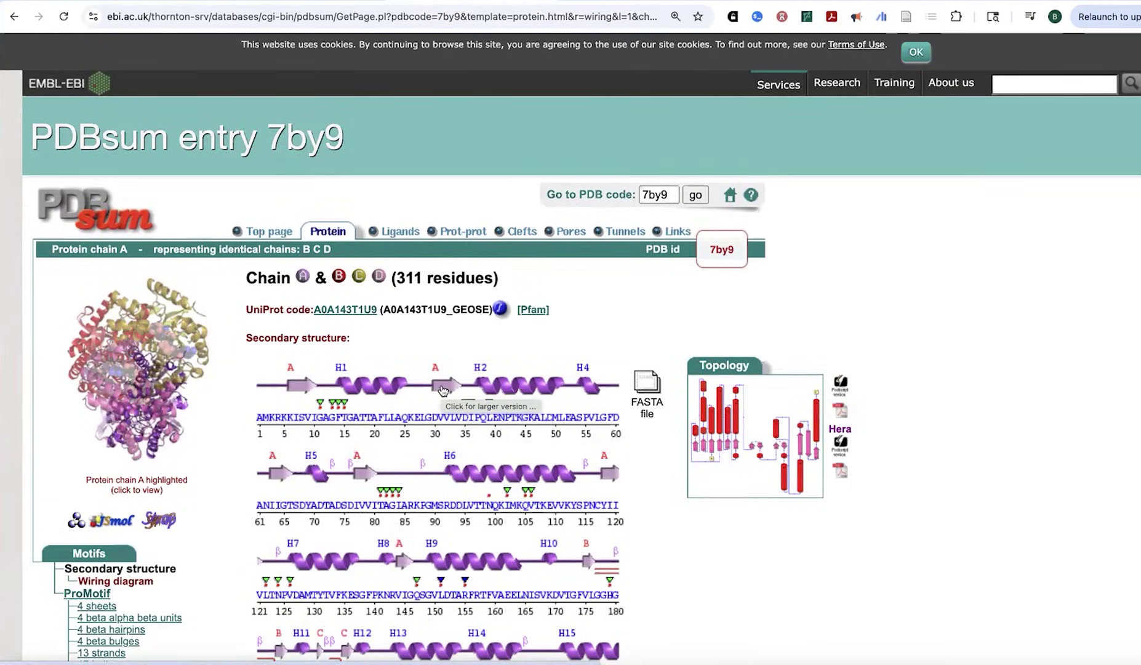
pyautogui.click(400, 231)
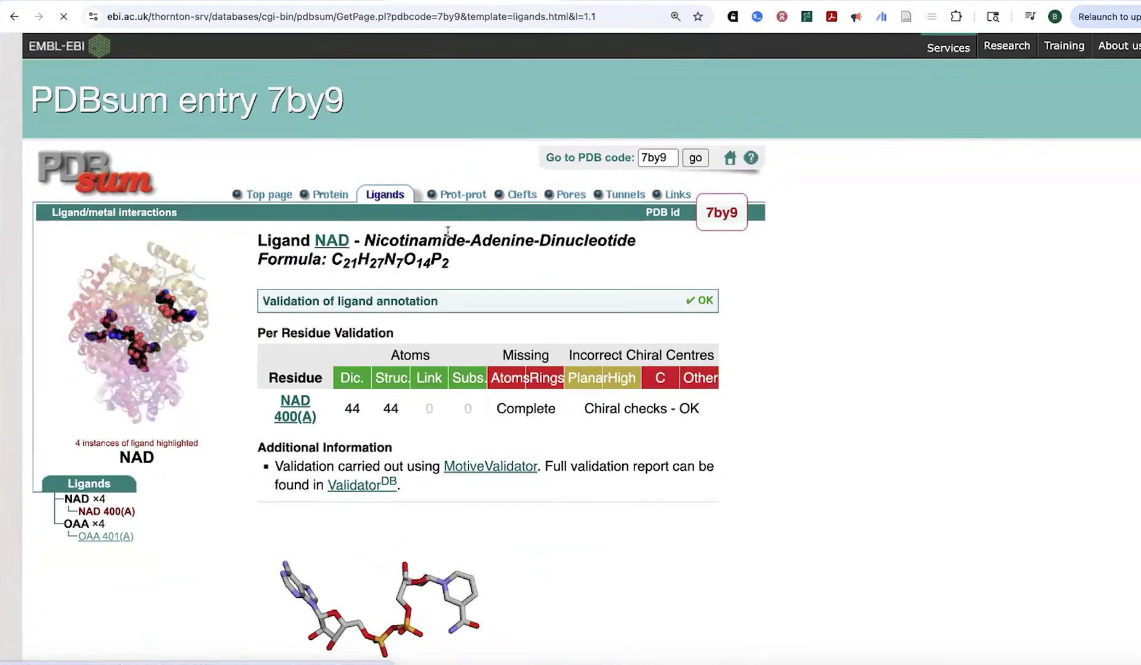
pyautogui.scroll(-5, 683, 438)
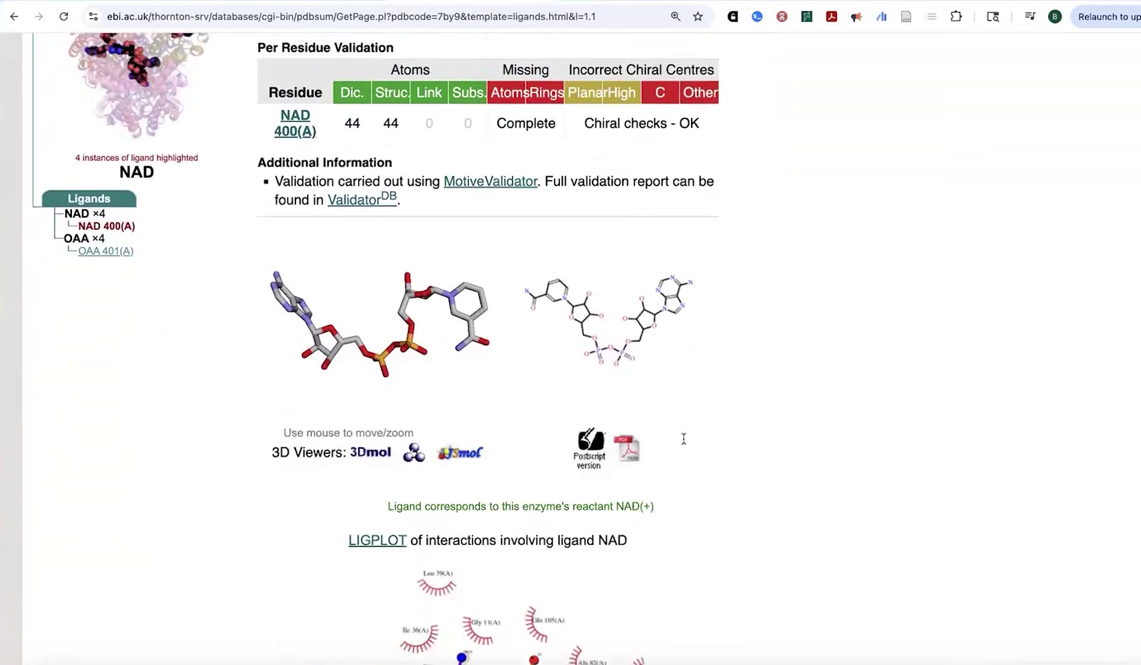
pyautogui.scroll(-5, 684, 439)
pyautogui.scroll(10, 683, 438)
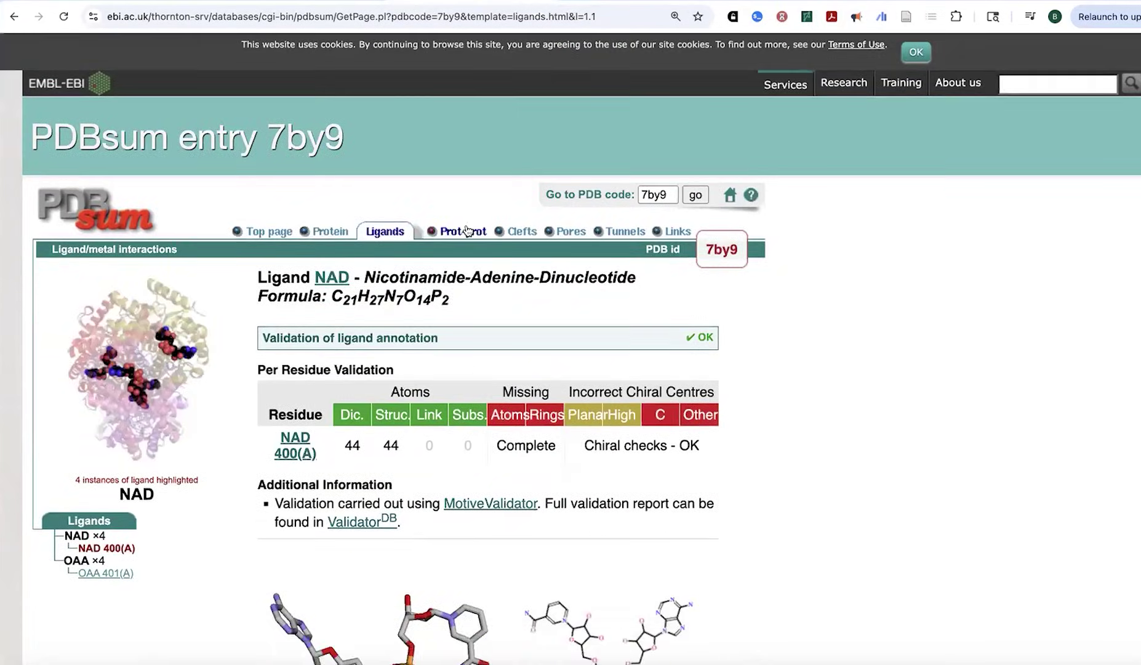
# Check the protein–protein interfaces page and the 7by9 top page, then go to PDBsum home
pyautogui.click(458, 232)
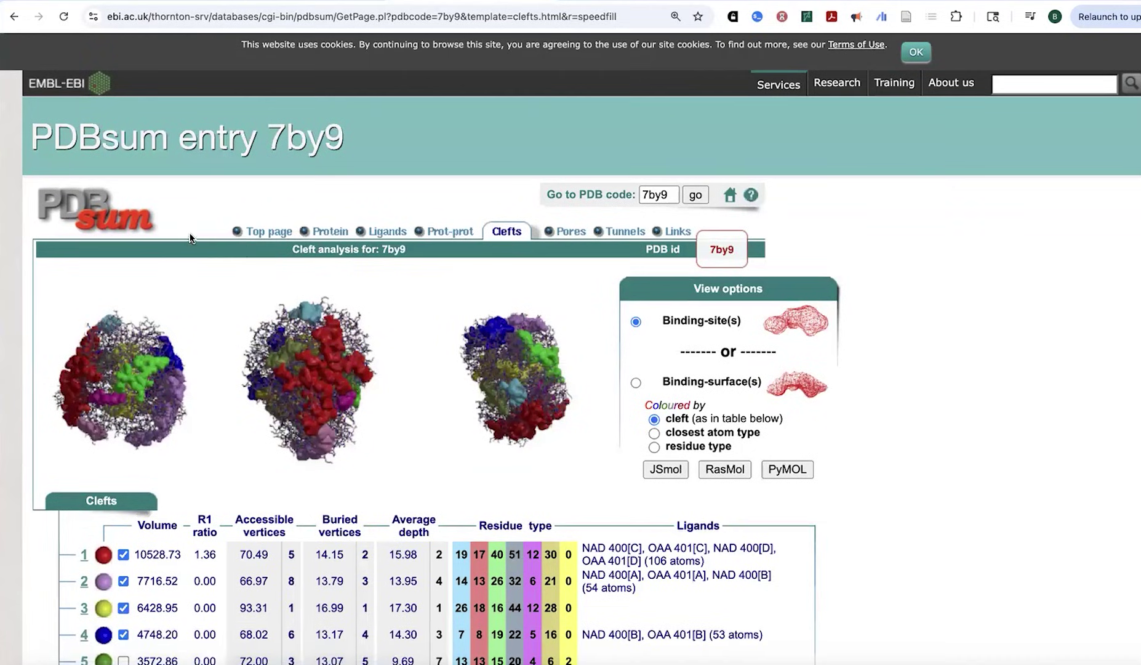
pyautogui.click(236, 234)
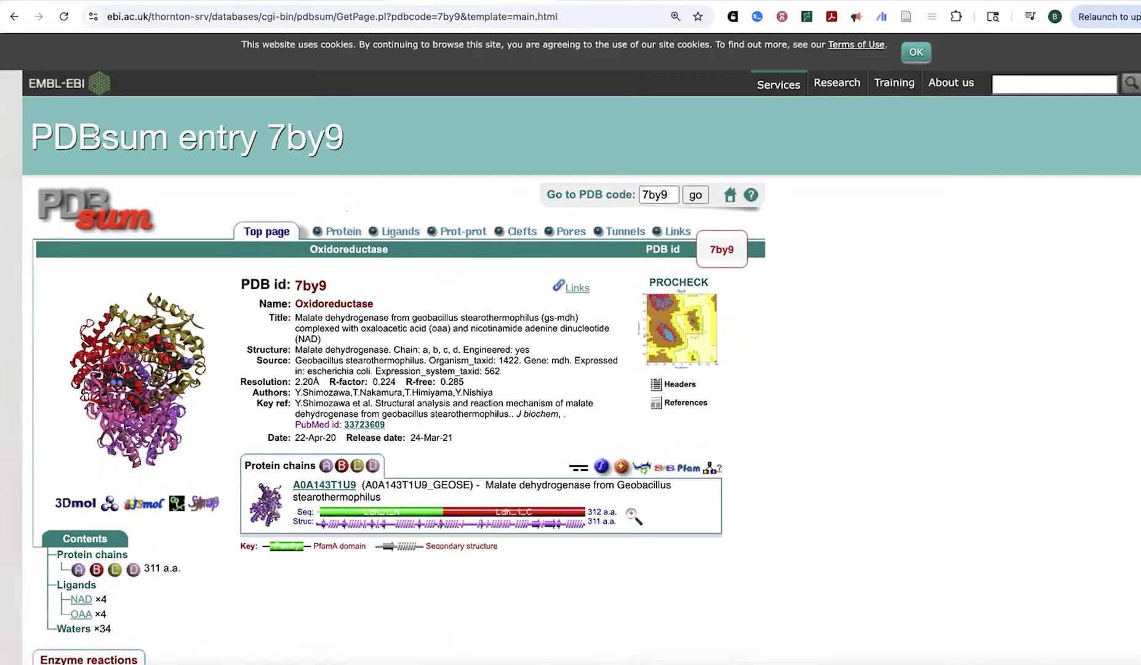
pyautogui.click(97, 214)
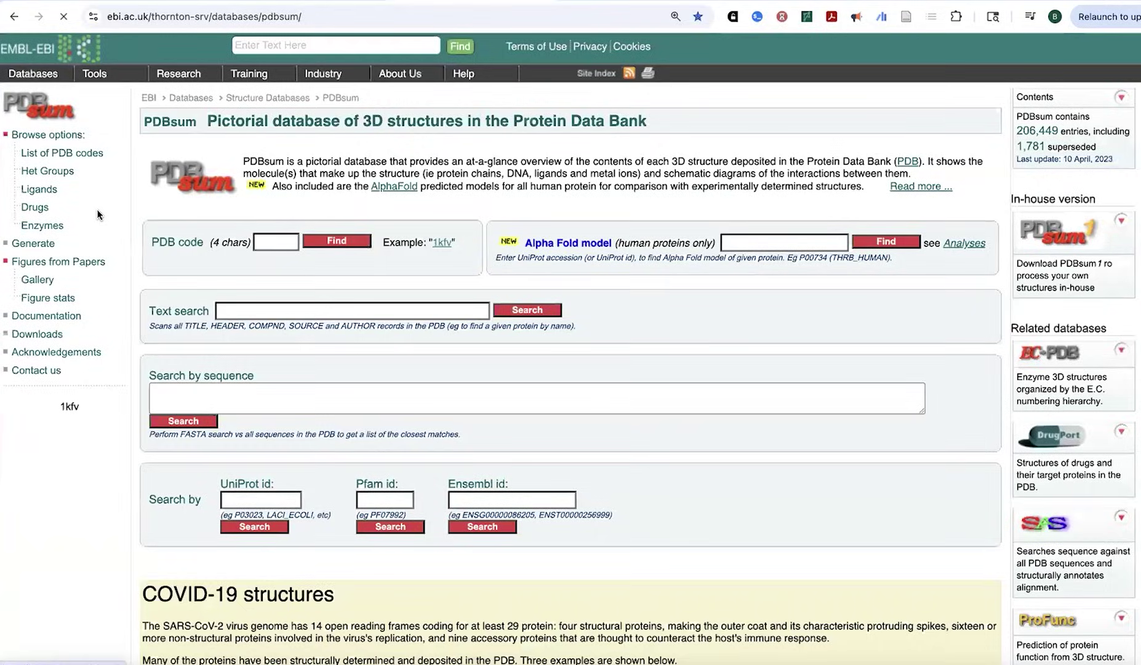